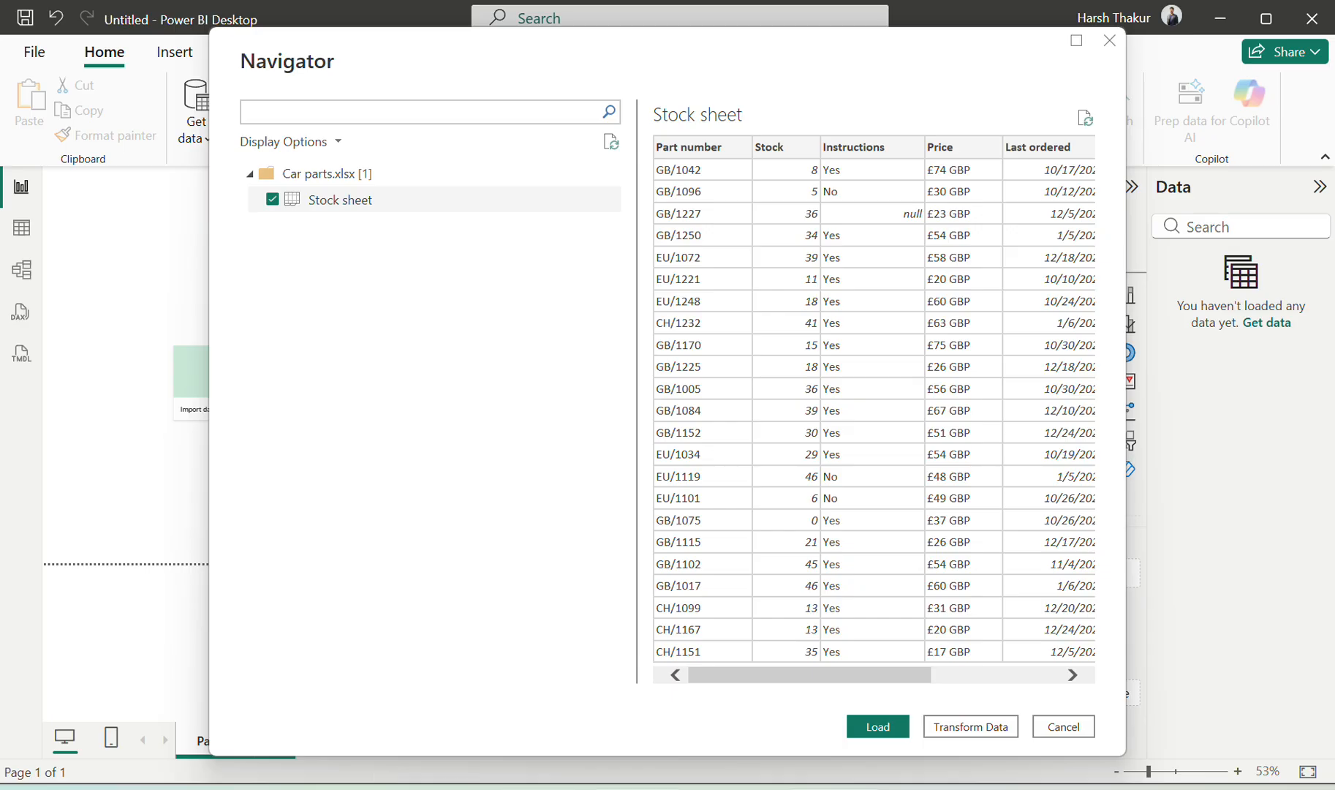
# Send the Stock sheet of Car parts.xlsx into the Power Query Editor for transformation
pyautogui.hotkey('alt', 'Tab')
pyautogui.hotkey('alt', 'Tab')
pyautogui.hotkey('alt', 'Tab')
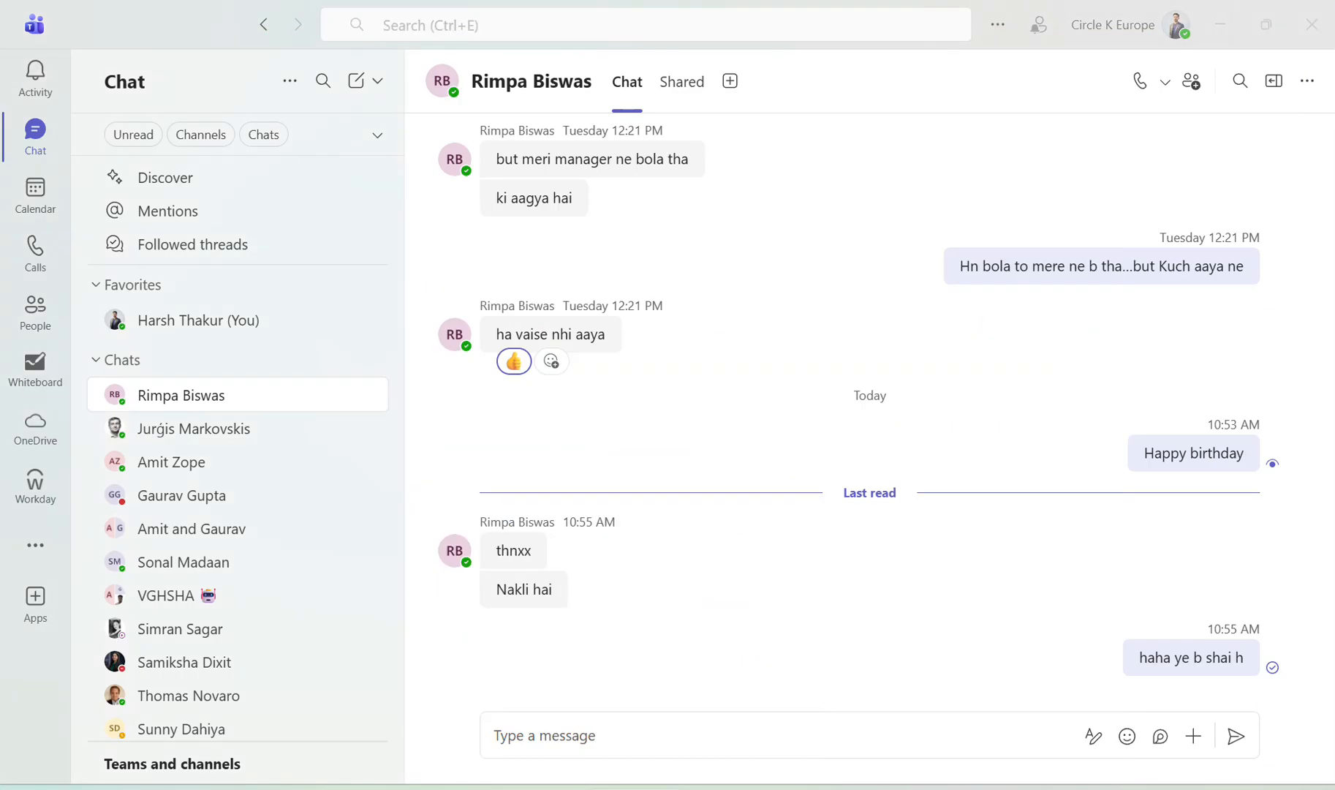
pyautogui.hotkey('alt', 'Tab')
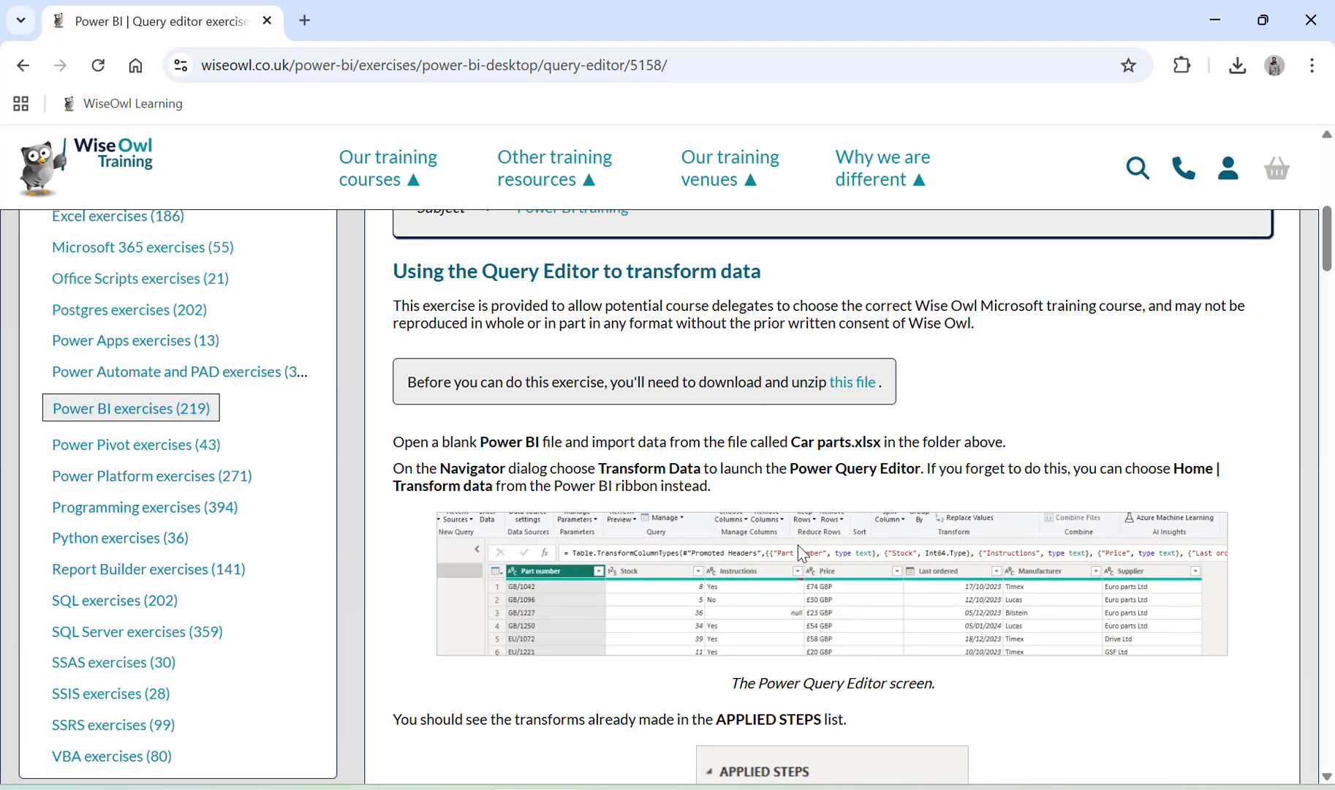
pyautogui.scroll(-1, 799, 550)
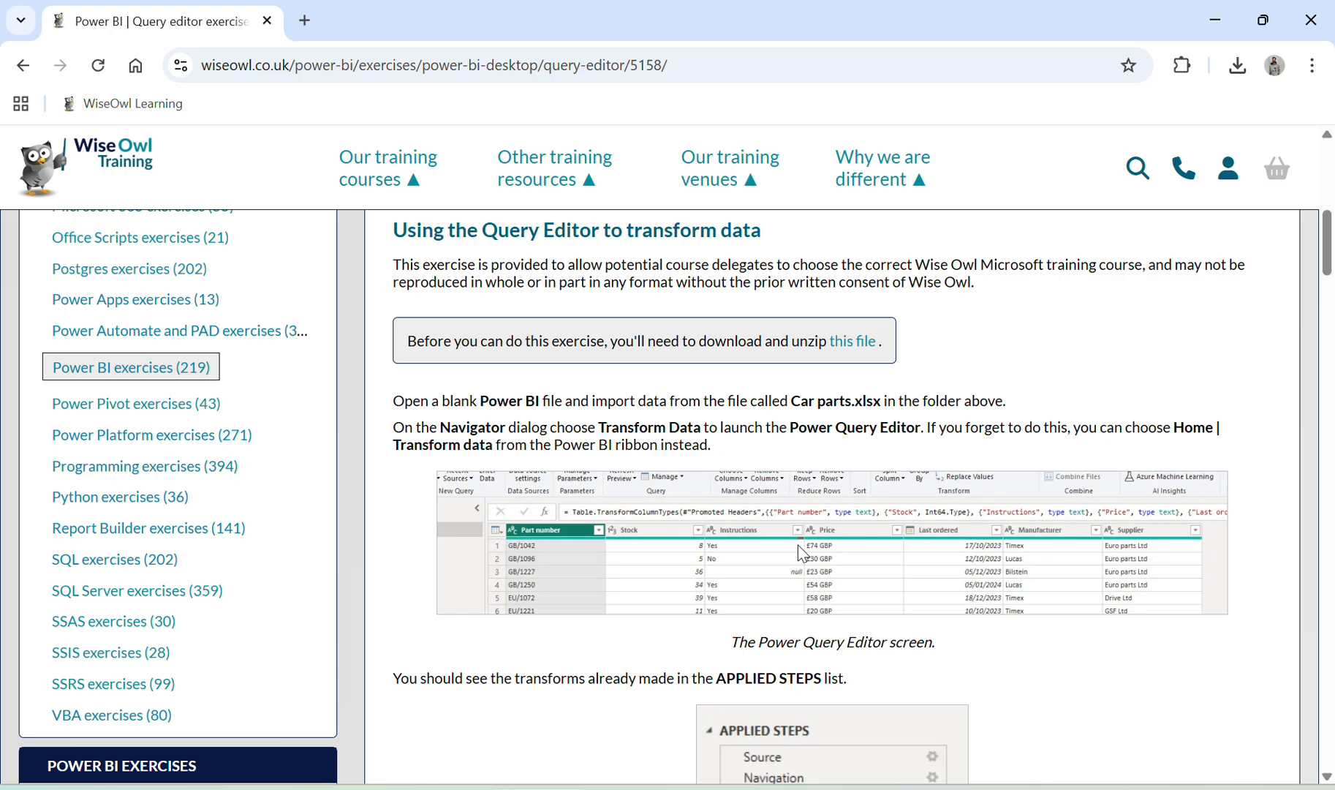
pyautogui.scroll(-2, 802, 554)
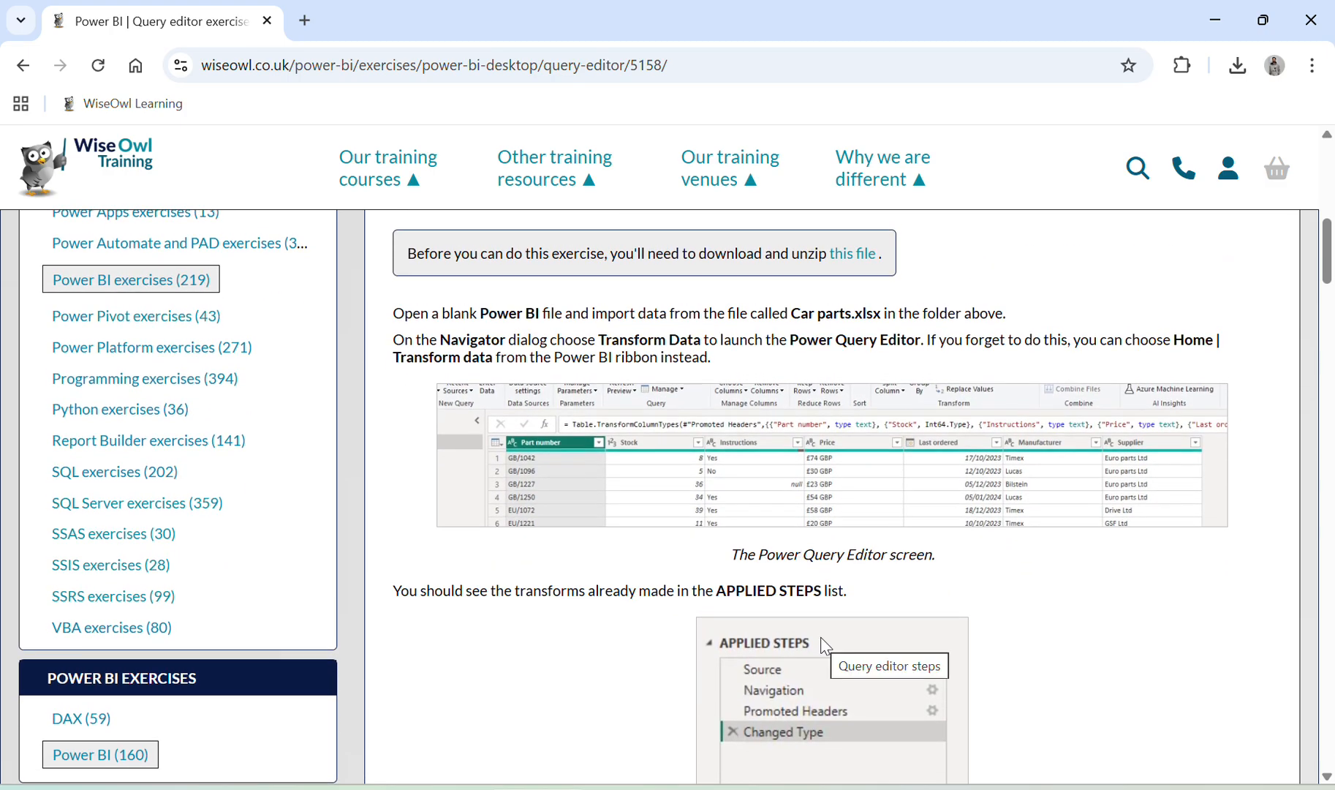
pyautogui.scroll(-2, 825, 645)
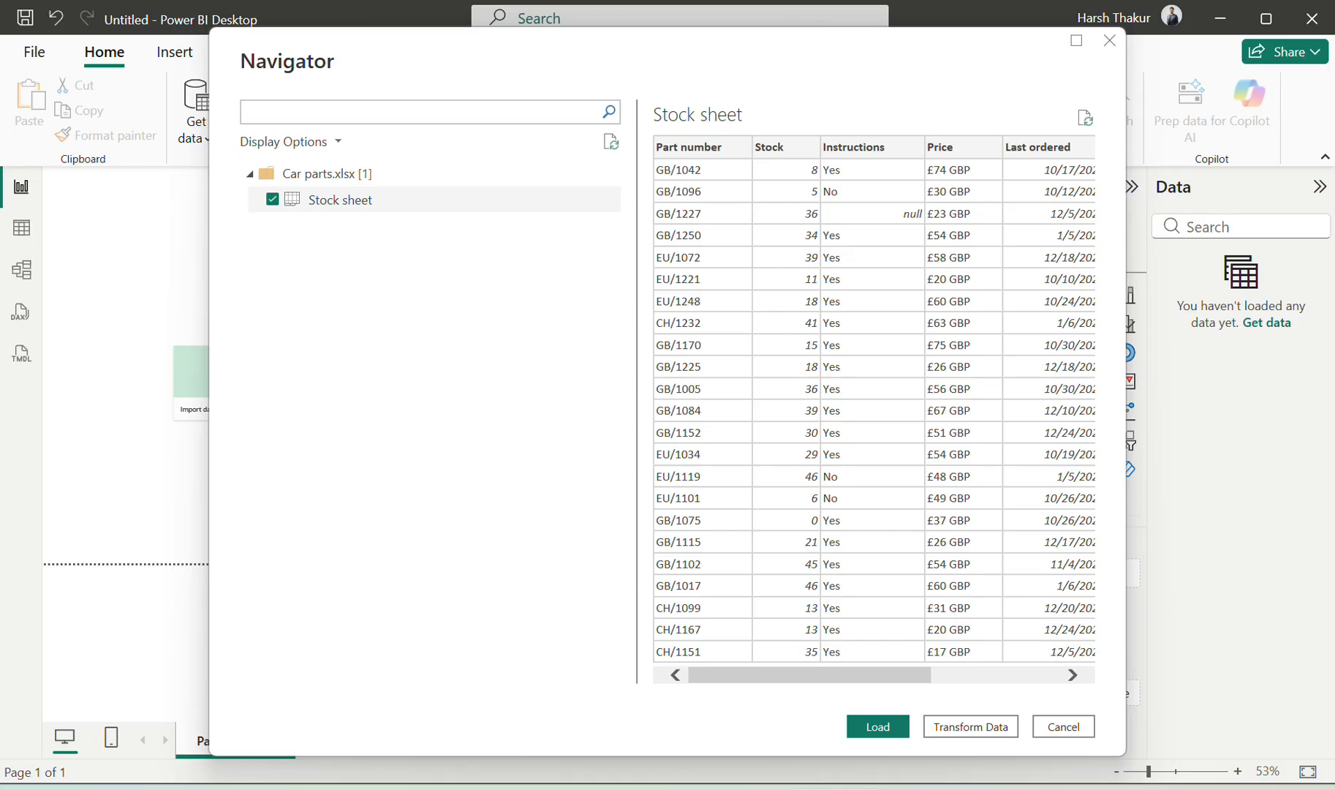
pyautogui.click(965, 726)
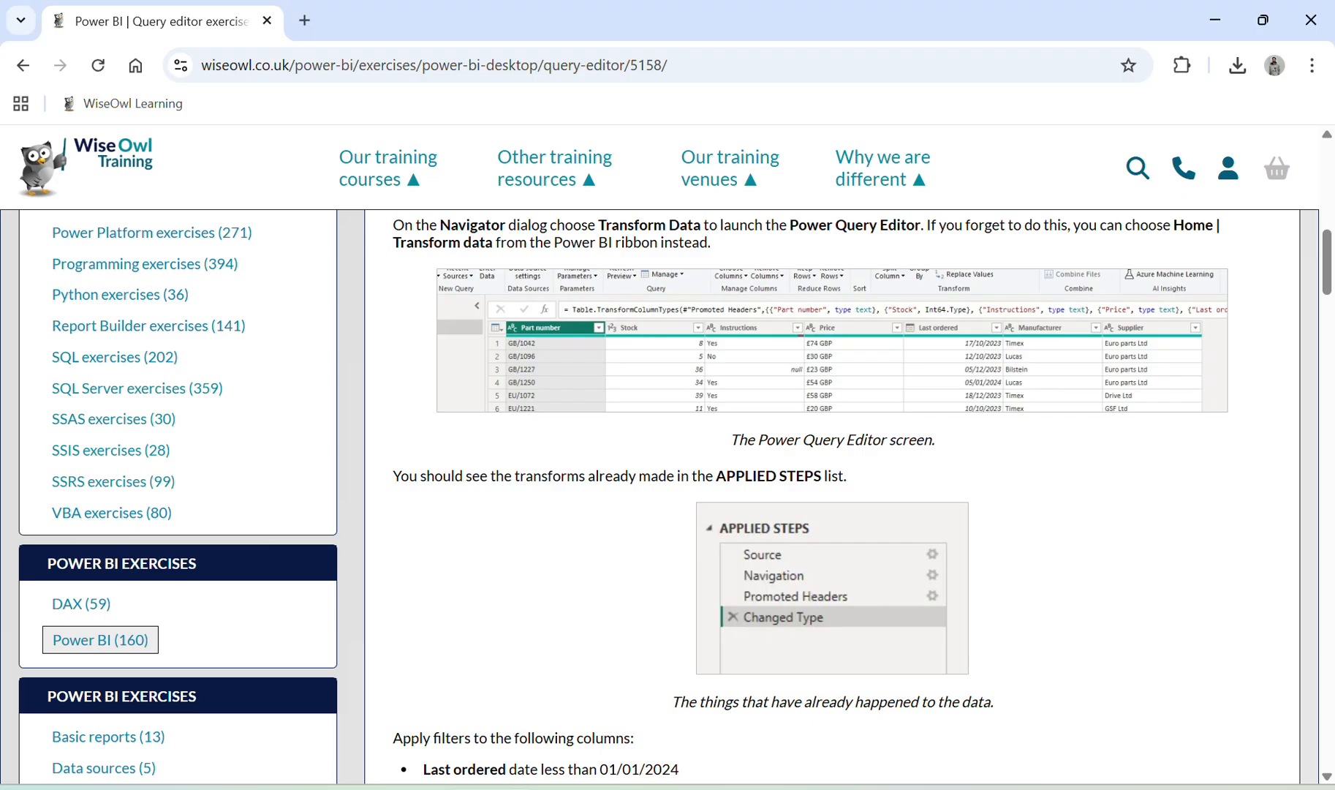
# Find the exercise's filter list and highlight the Last ordered before 01/01/2024 rule
pyautogui.scroll(-7, 875, 532)
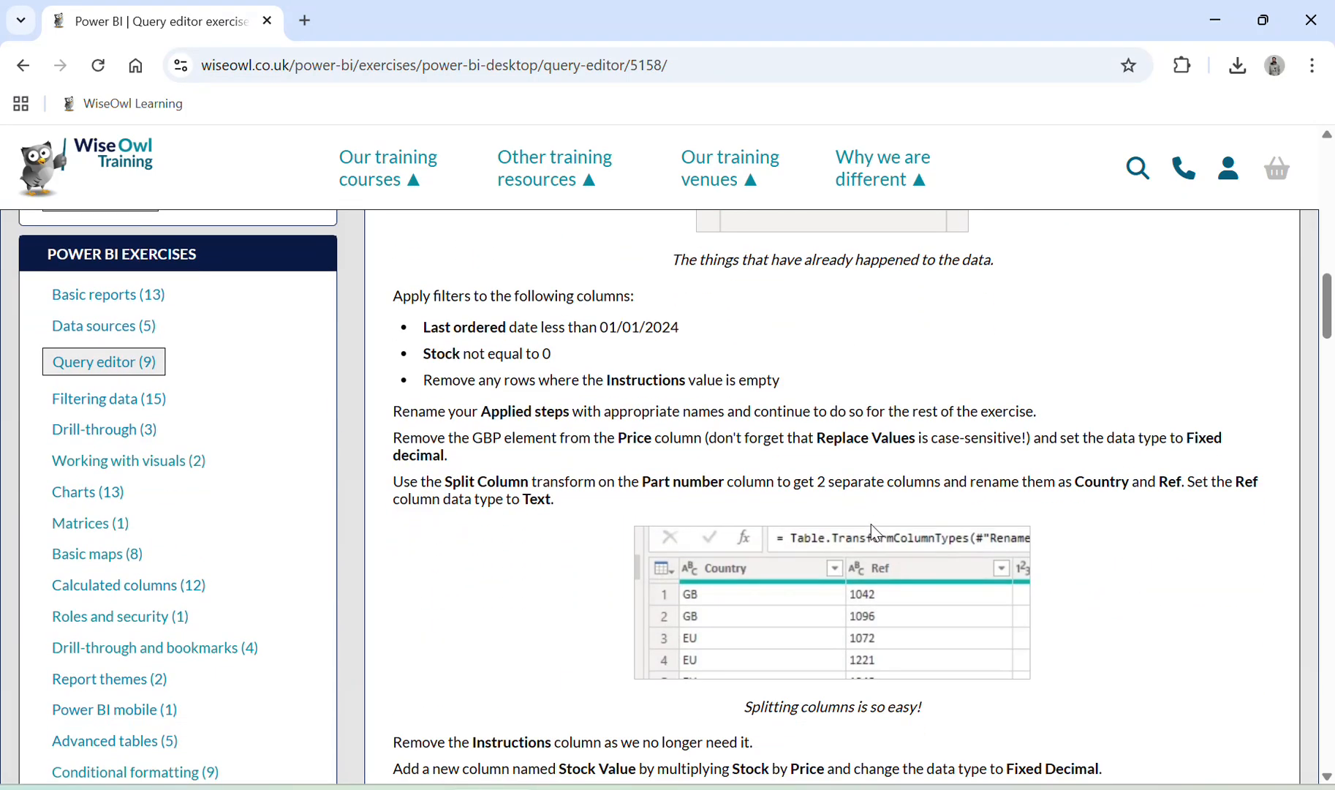
pyautogui.scroll(-3, 876, 533)
pyautogui.scroll(5, 875, 532)
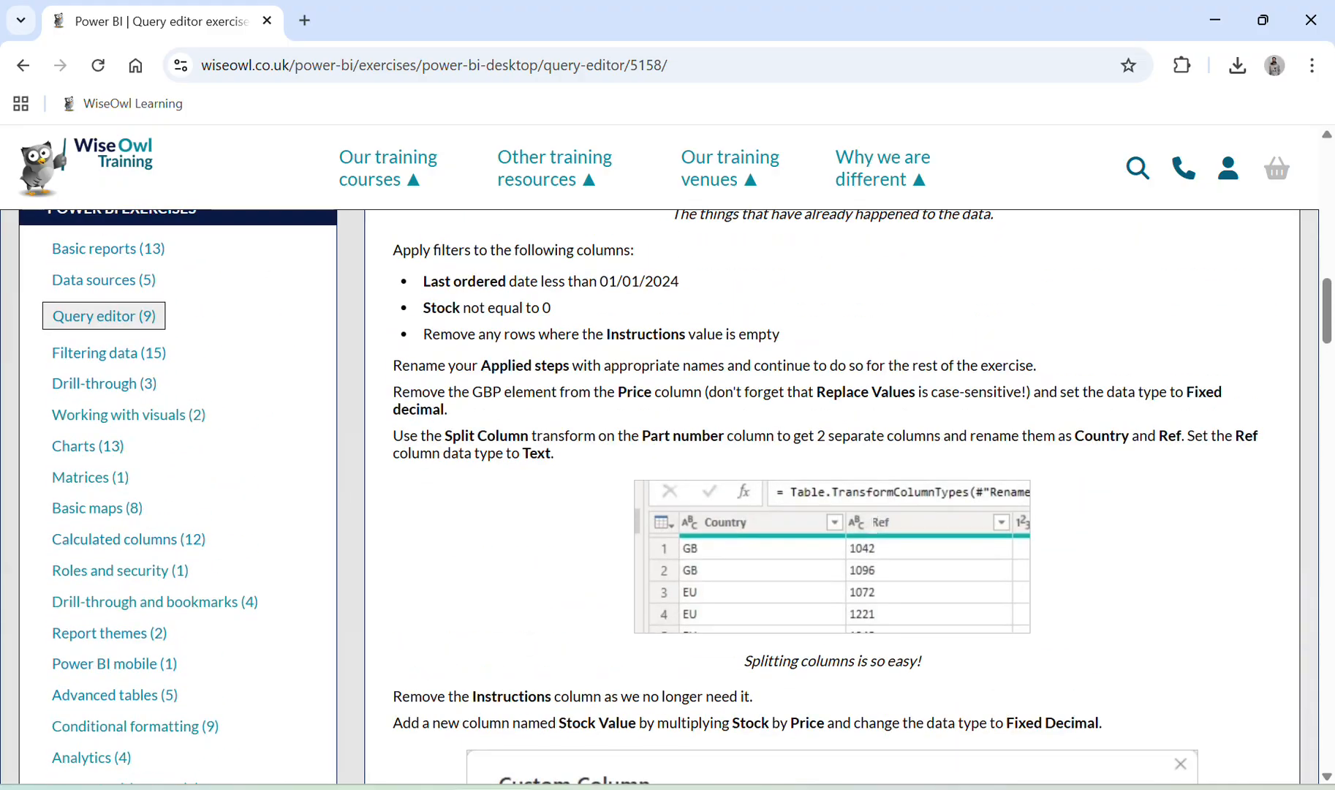
pyautogui.scroll(6, 875, 532)
pyautogui.scroll(-3, 876, 532)
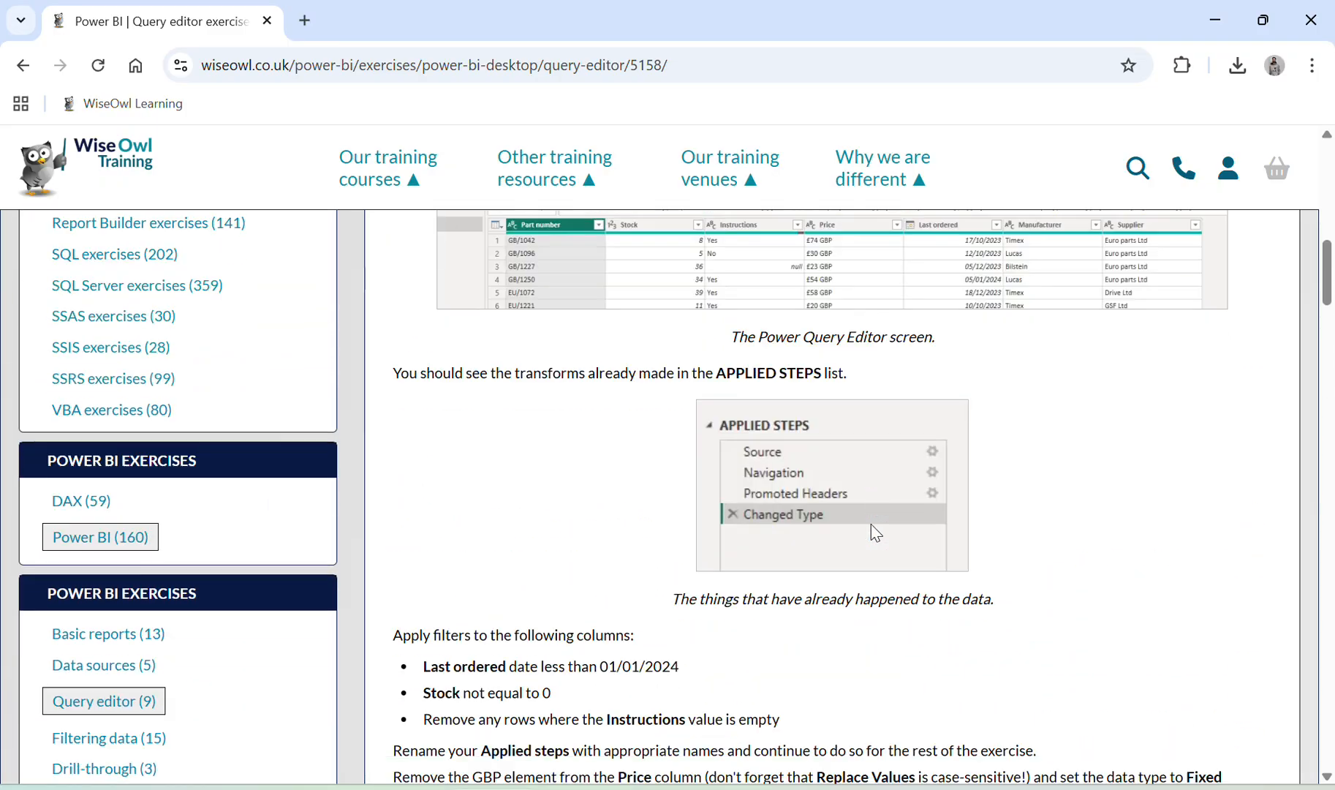
pyautogui.scroll(-2, 876, 532)
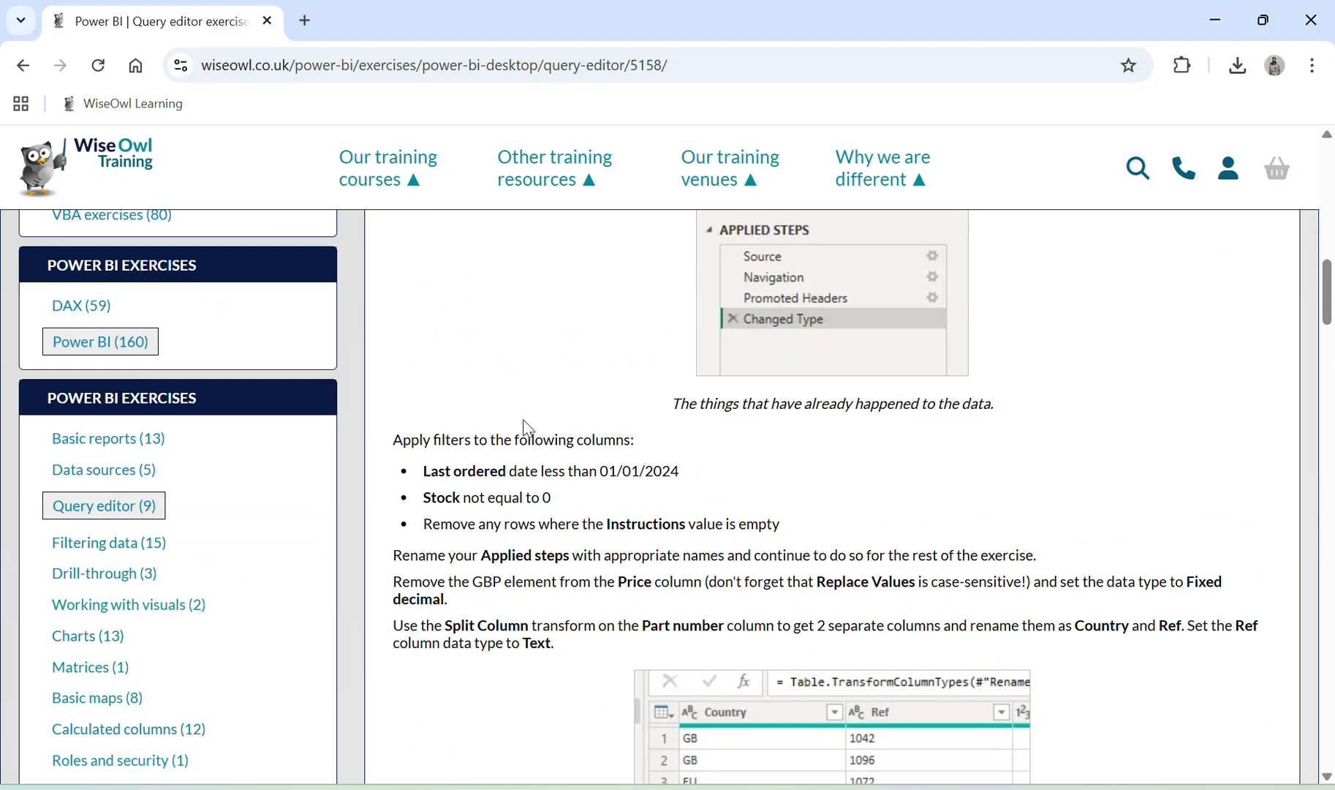
pyautogui.moveTo(504, 443); pyautogui.dragTo(612, 444)
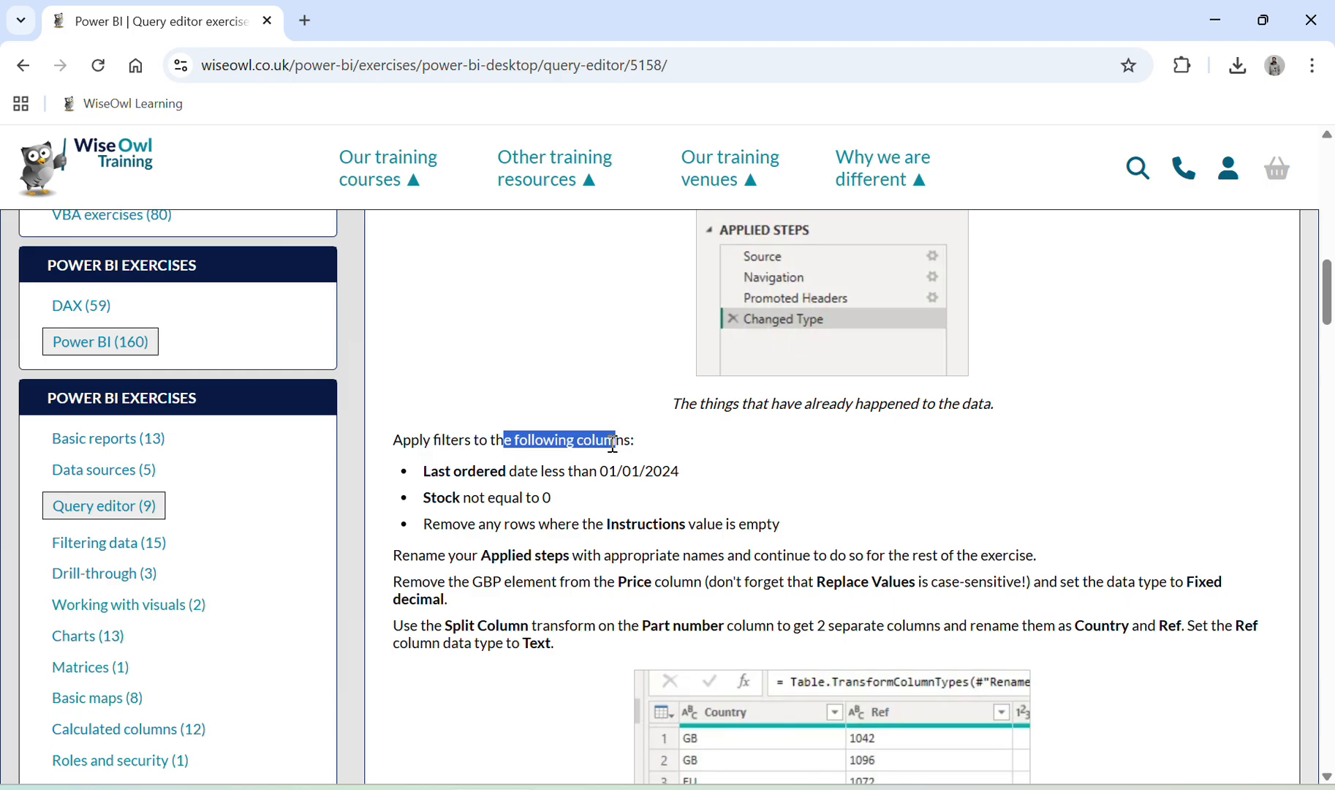
pyautogui.click(447, 470)
pyautogui.moveTo(448, 470); pyautogui.dragTo(613, 484)
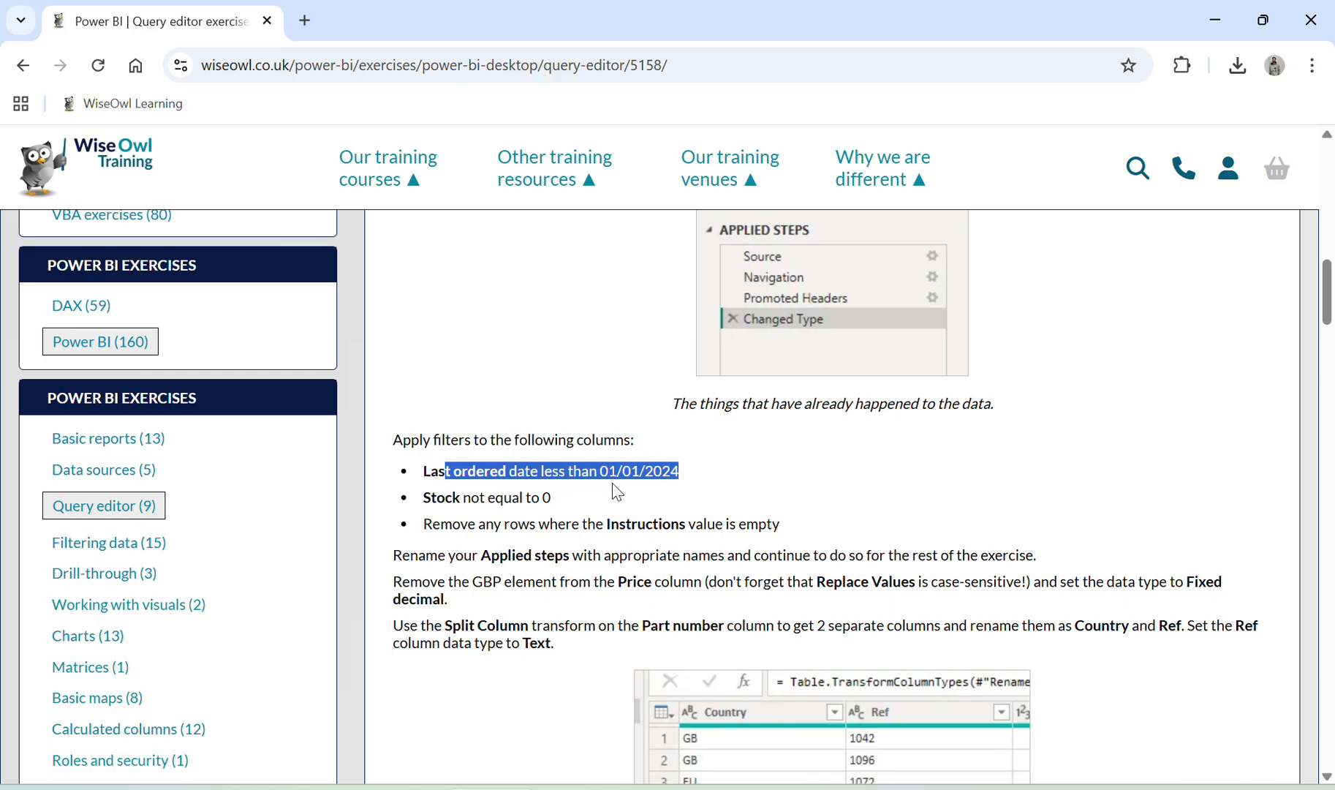
# Filter Last ordered to dates before 1 January 2024, leaving 19 rows
pyautogui.click(494, 788)
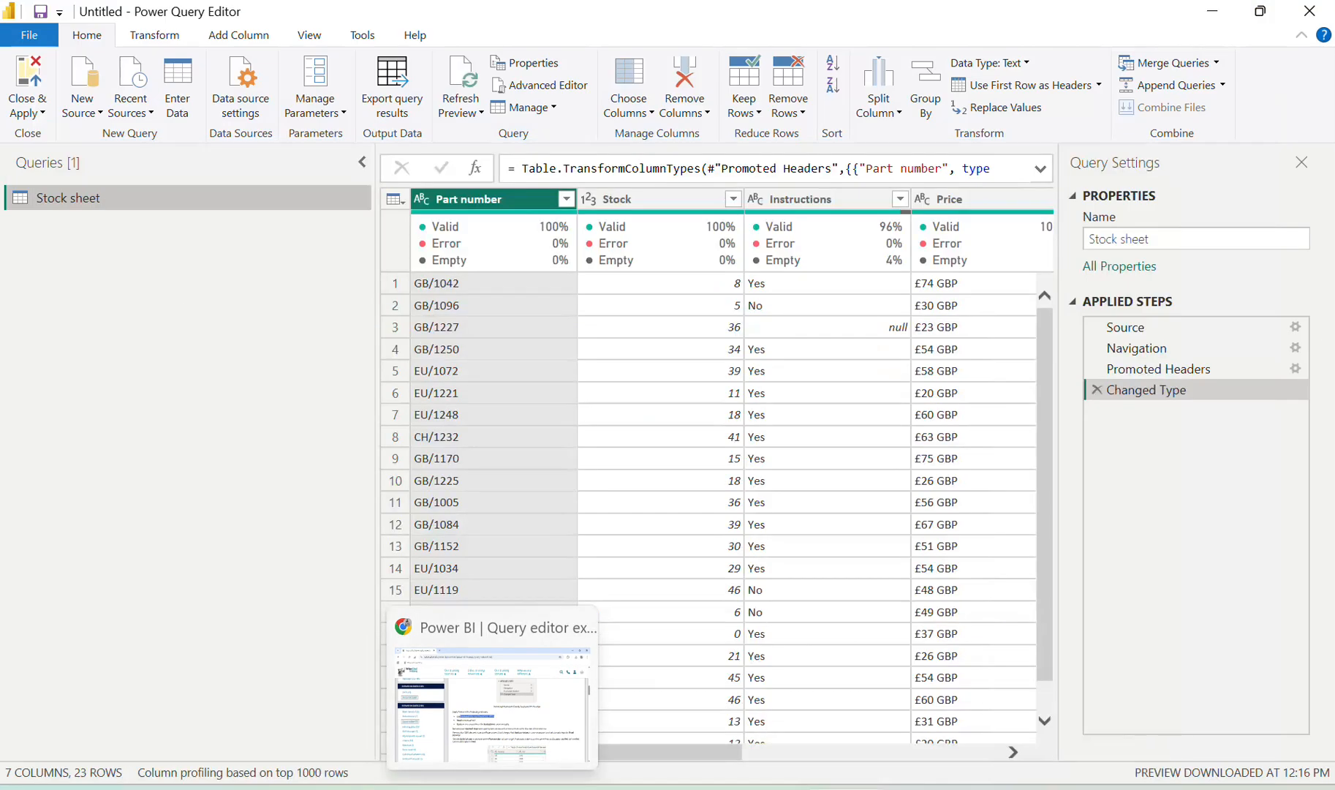
pyautogui.hscroll(6, 879, 316)
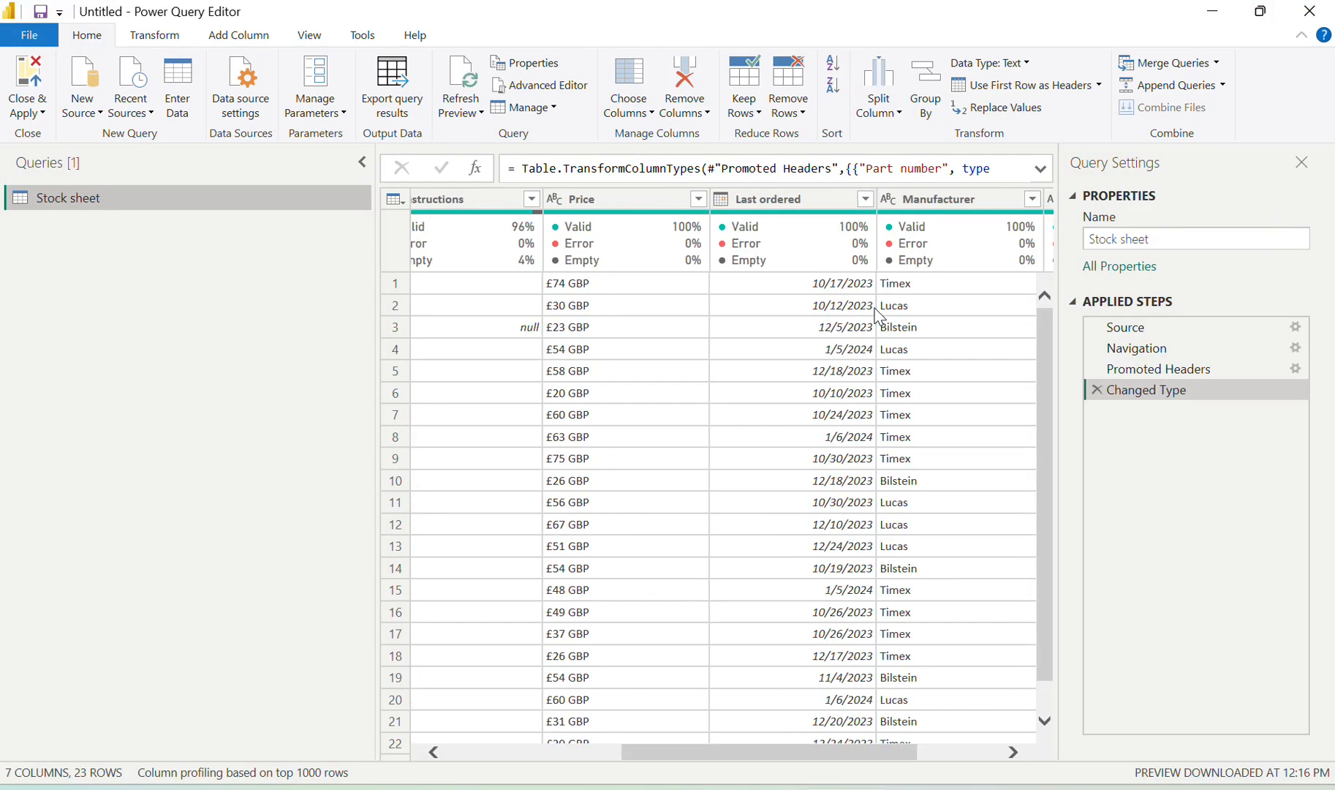
pyautogui.click(865, 199)
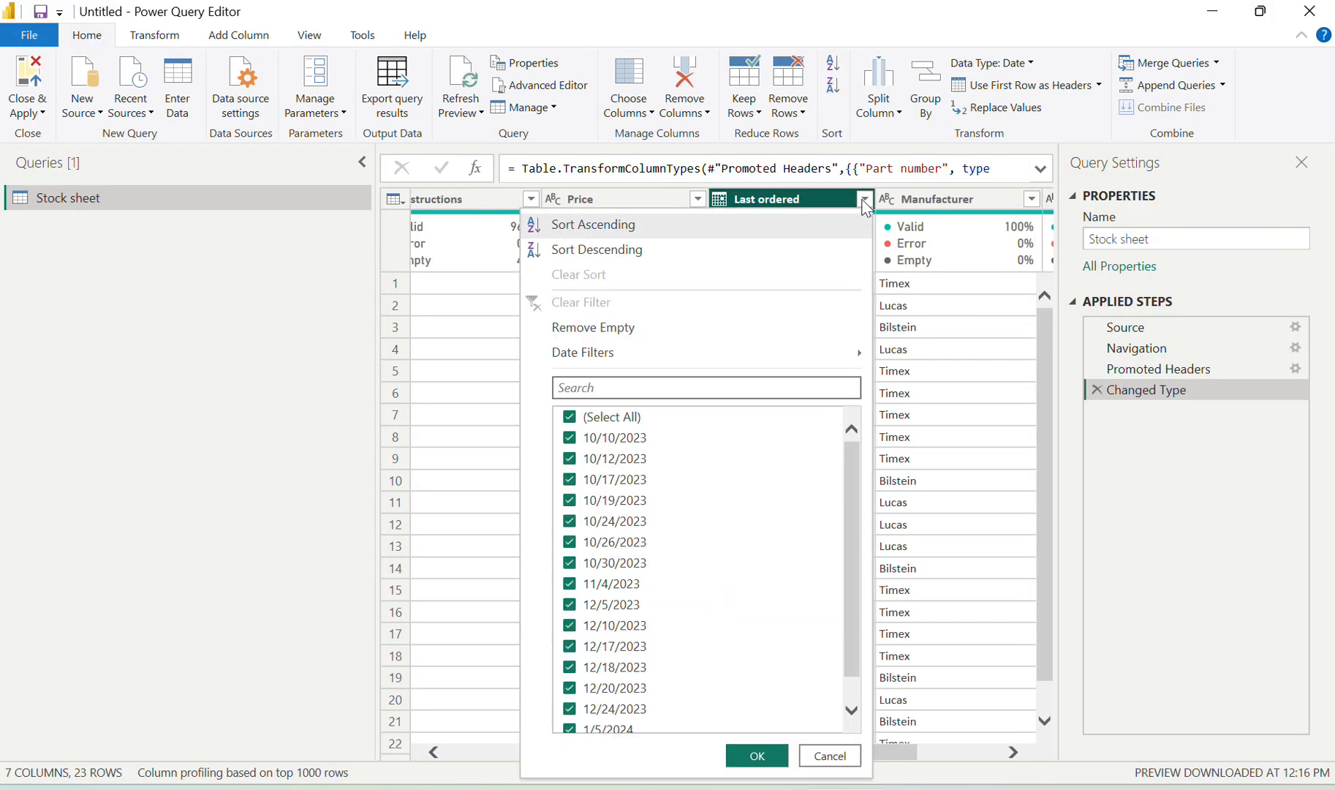
pyautogui.moveTo(667, 362)
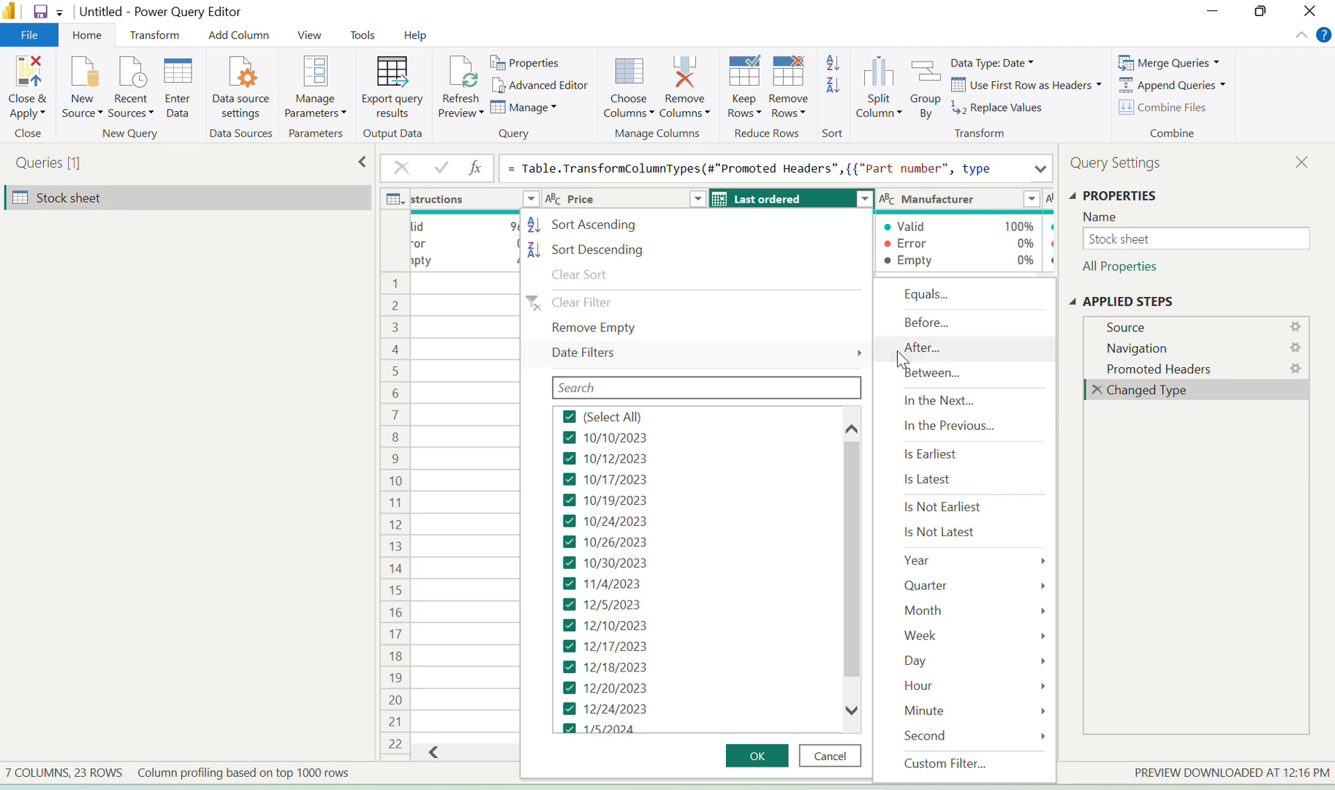
pyautogui.click(962, 329)
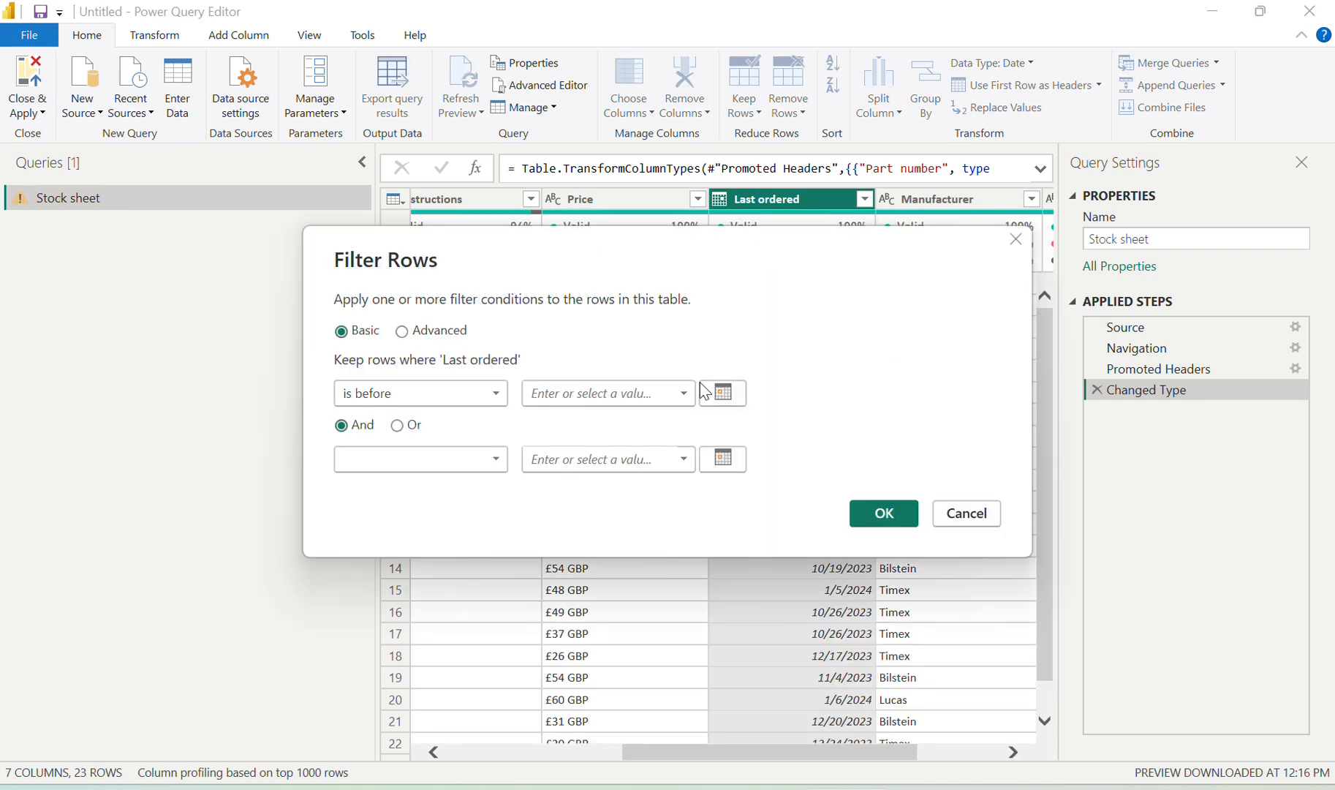
pyautogui.click(721, 399)
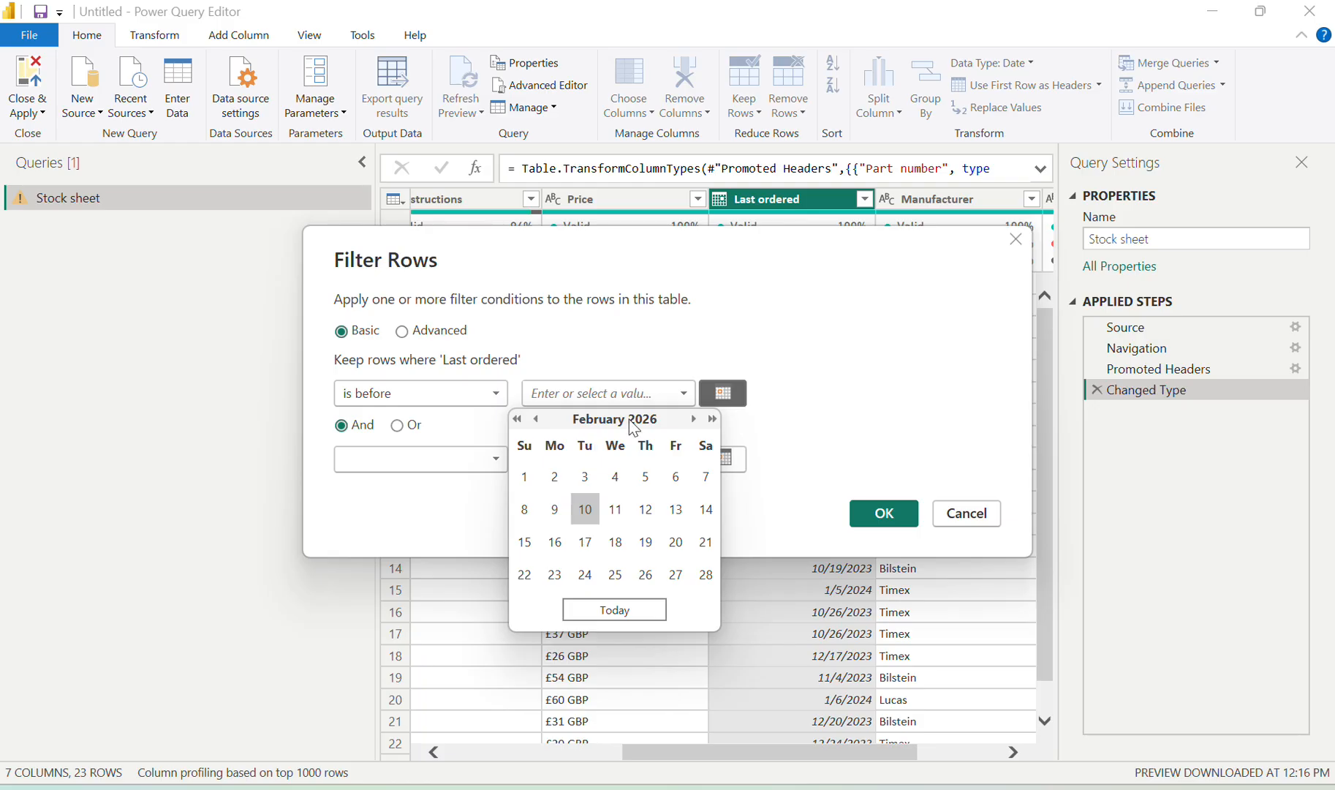
pyautogui.click(517, 421)
pyautogui.click(517, 421)
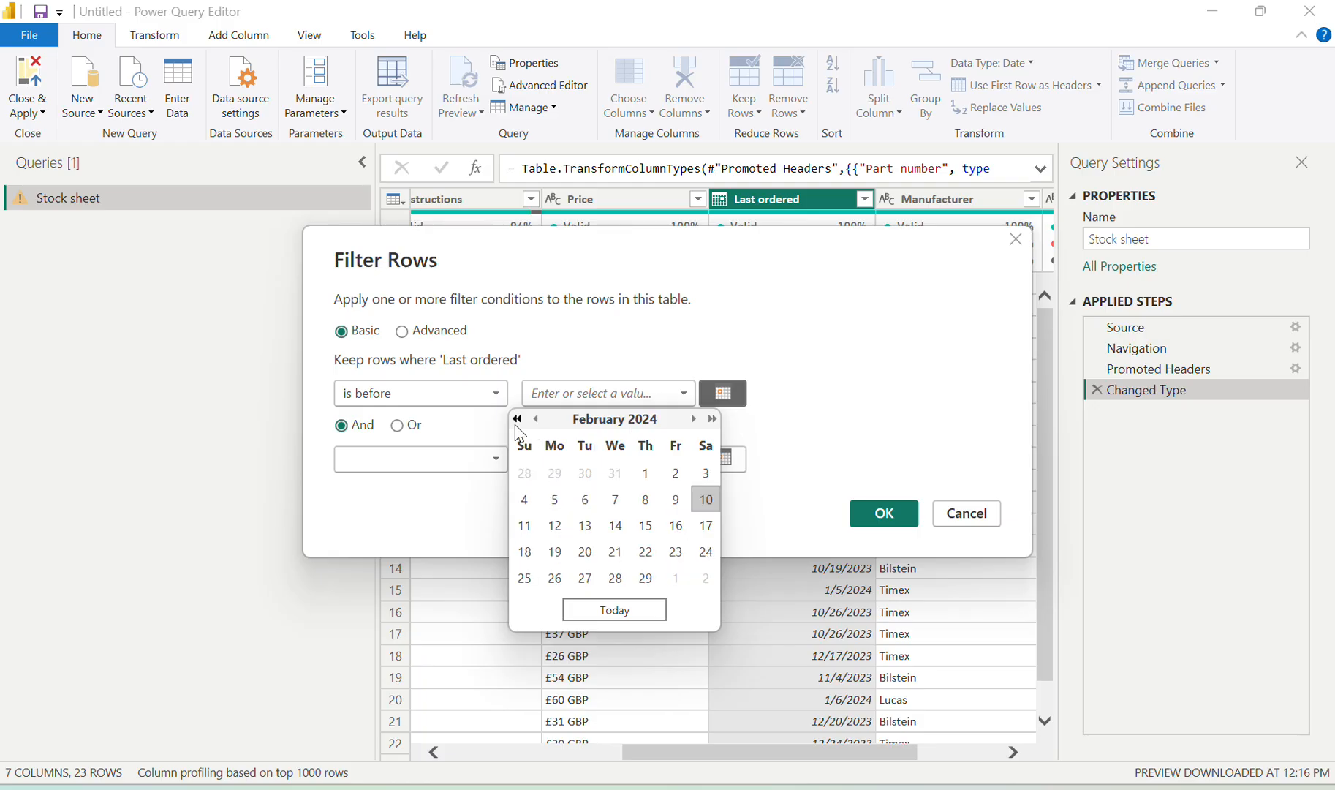
pyautogui.click(536, 419)
pyautogui.click(555, 473)
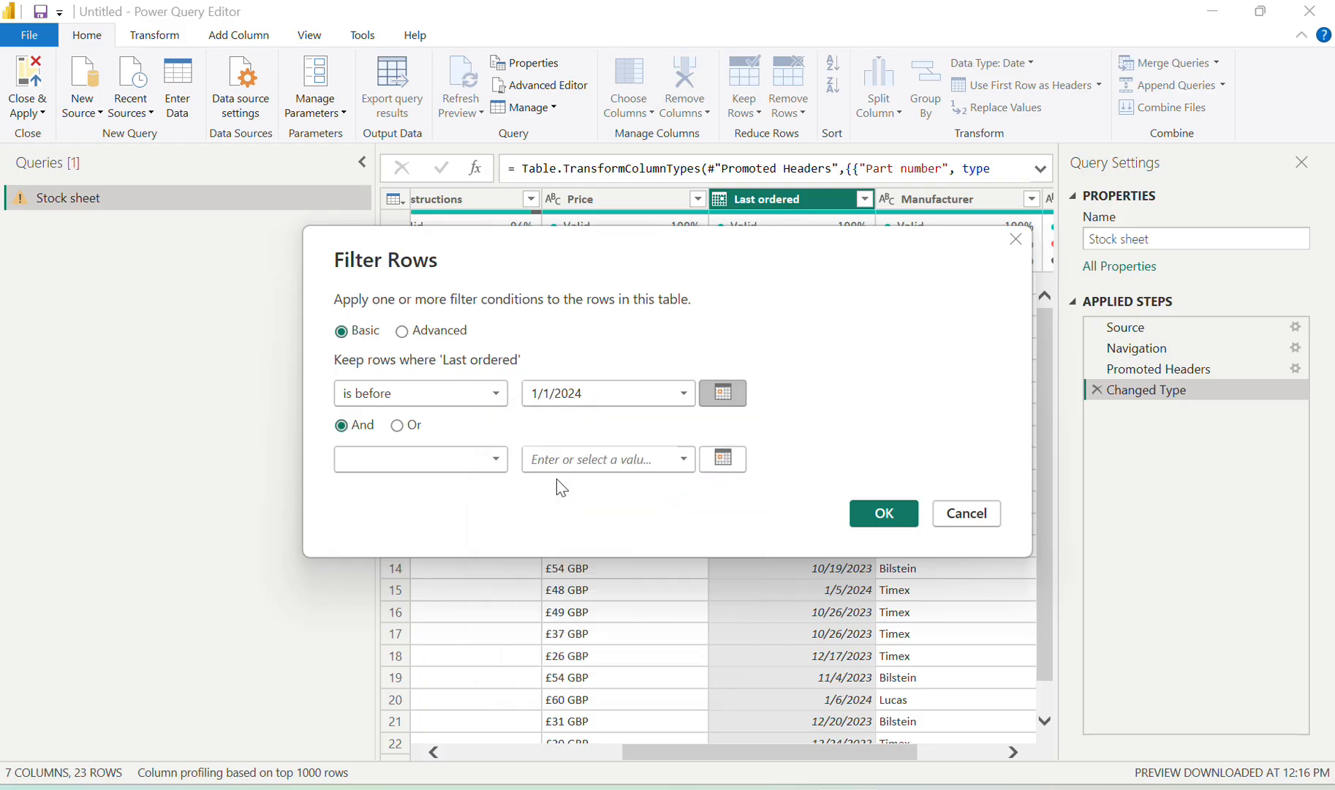
pyautogui.click(877, 513)
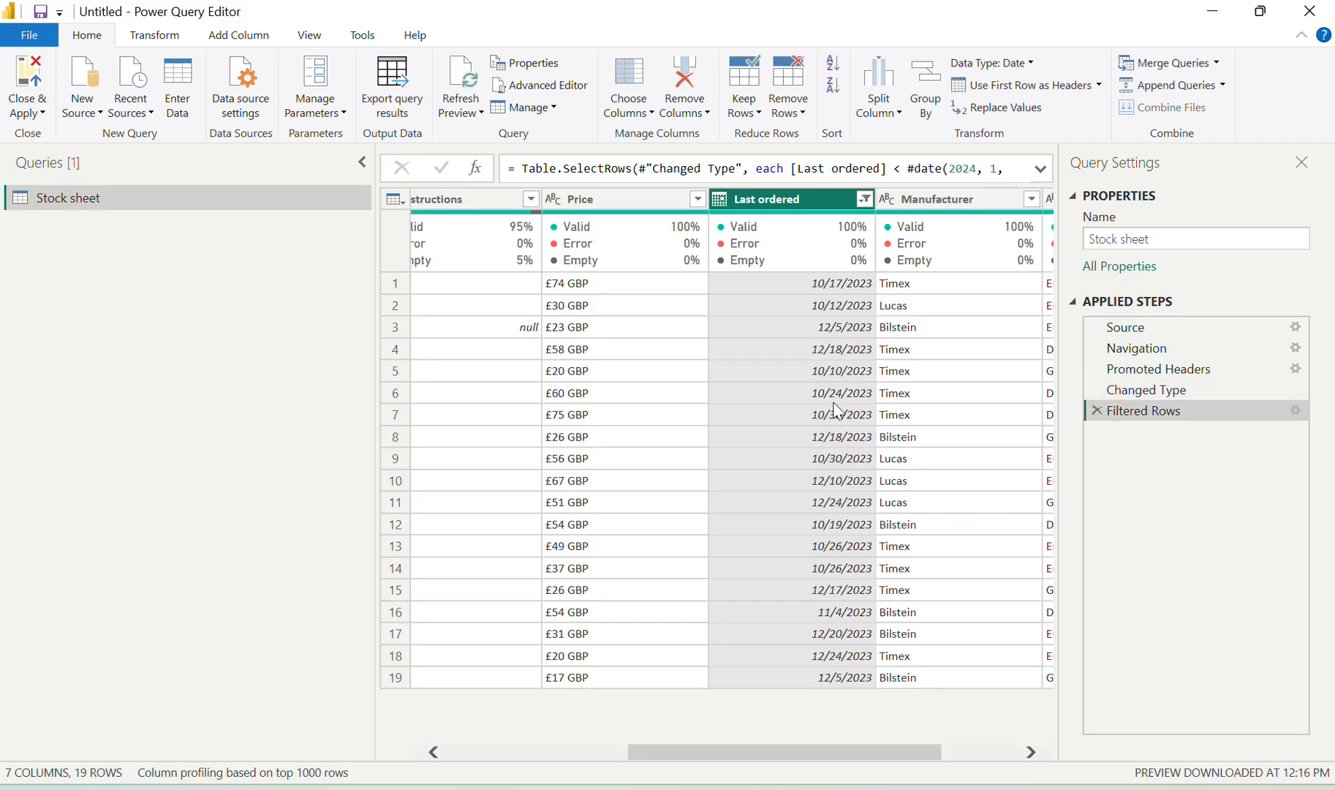
pyautogui.hotkey('alt', 'Tab')
# Add a Stock does-not-equal 0 number filter to drop zero-stock rows
pyautogui.scroll(-1, 614, 554)
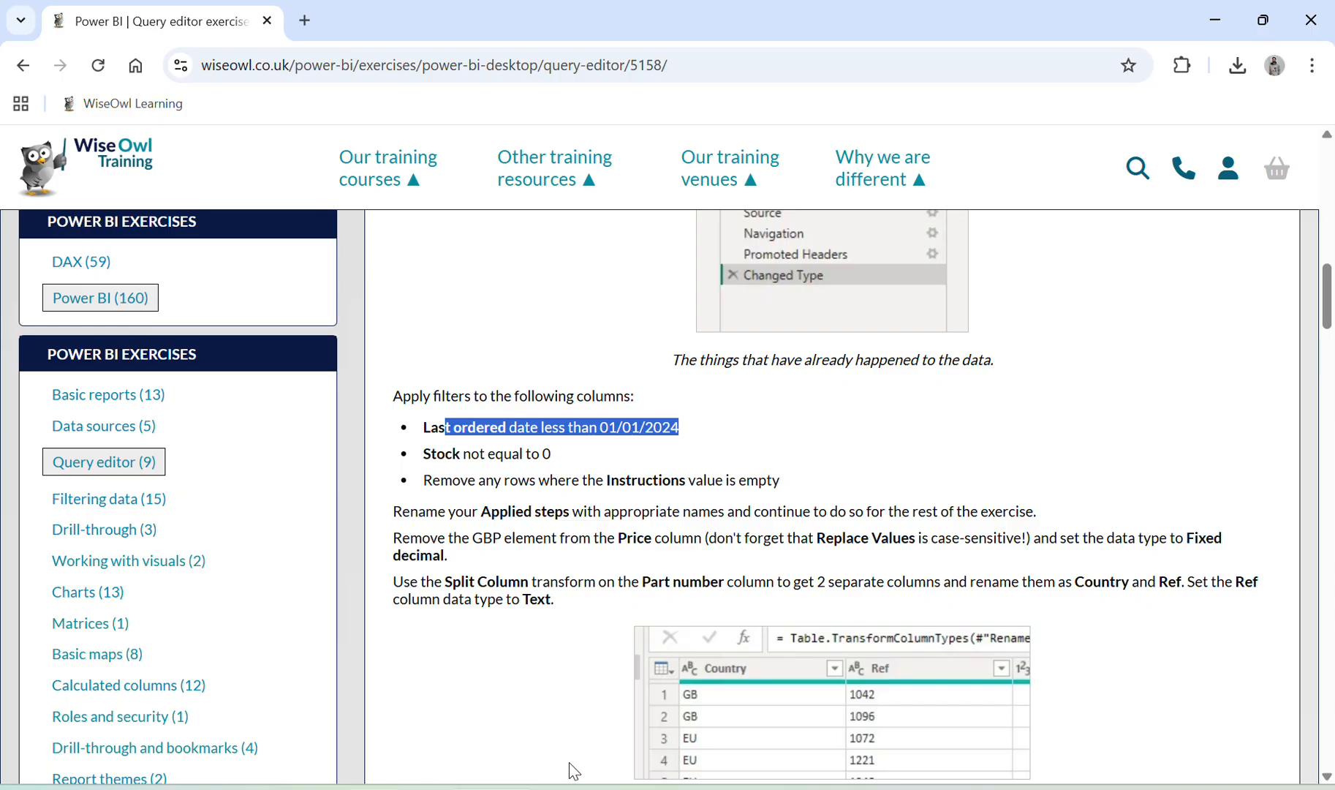
pyautogui.click(571, 691)
pyautogui.hscroll(-4, 694, 443)
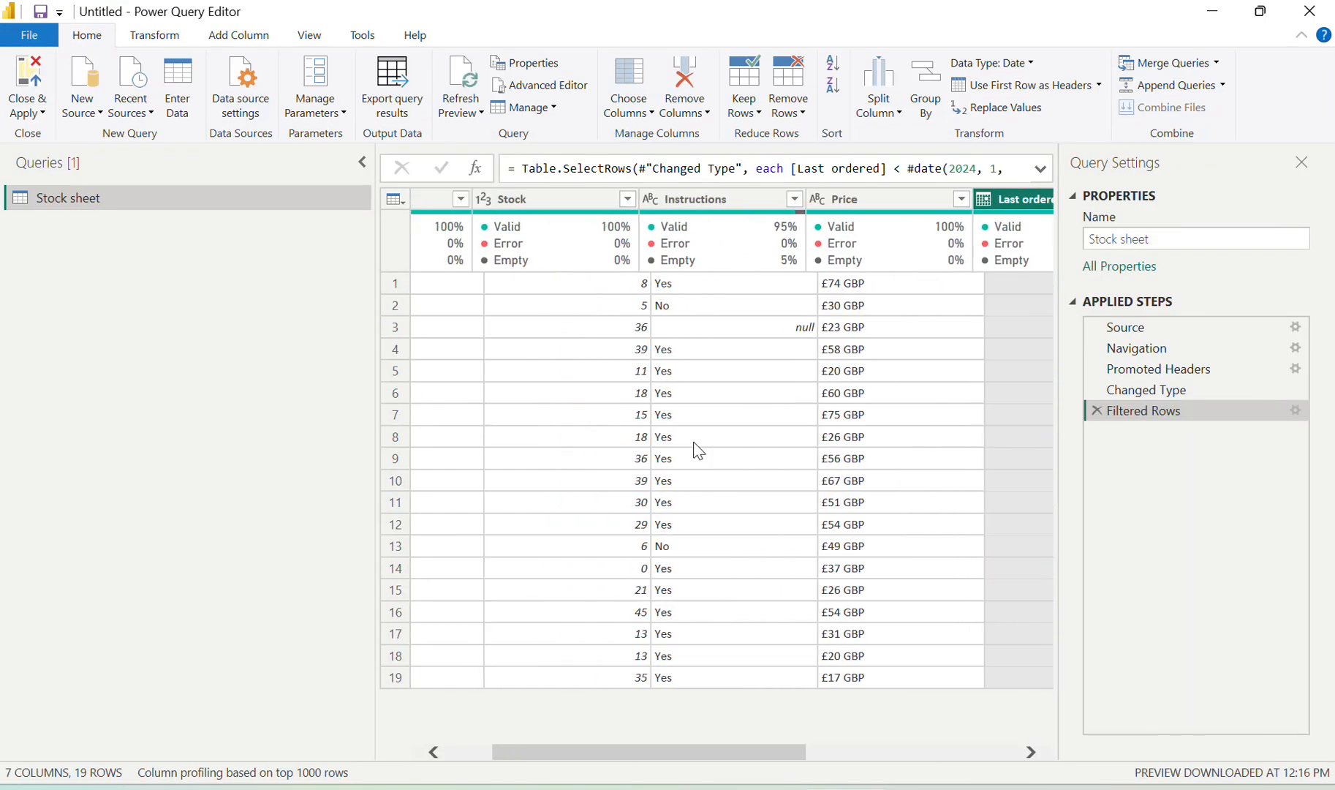
pyautogui.hscroll(-1, 698, 449)
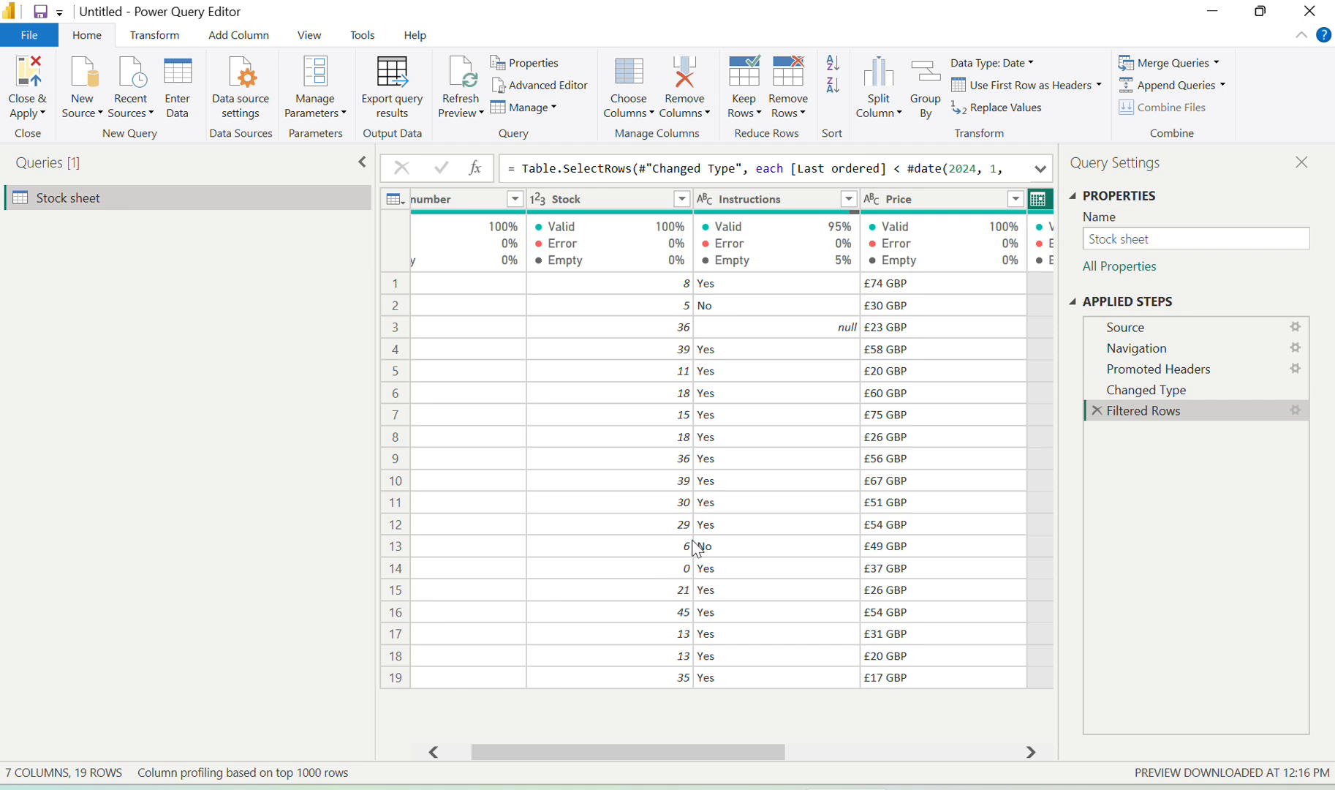
pyautogui.click(681, 199)
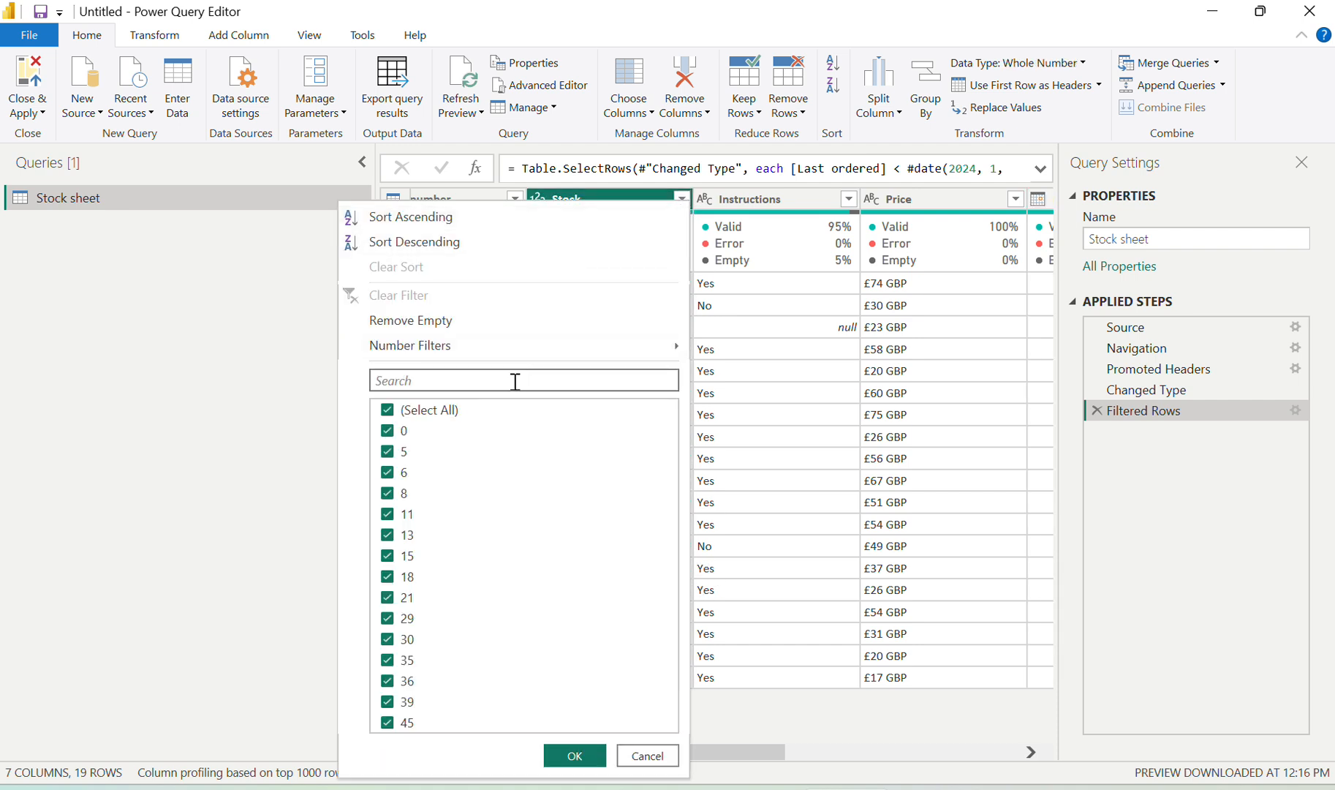
pyautogui.moveTo(488, 352)
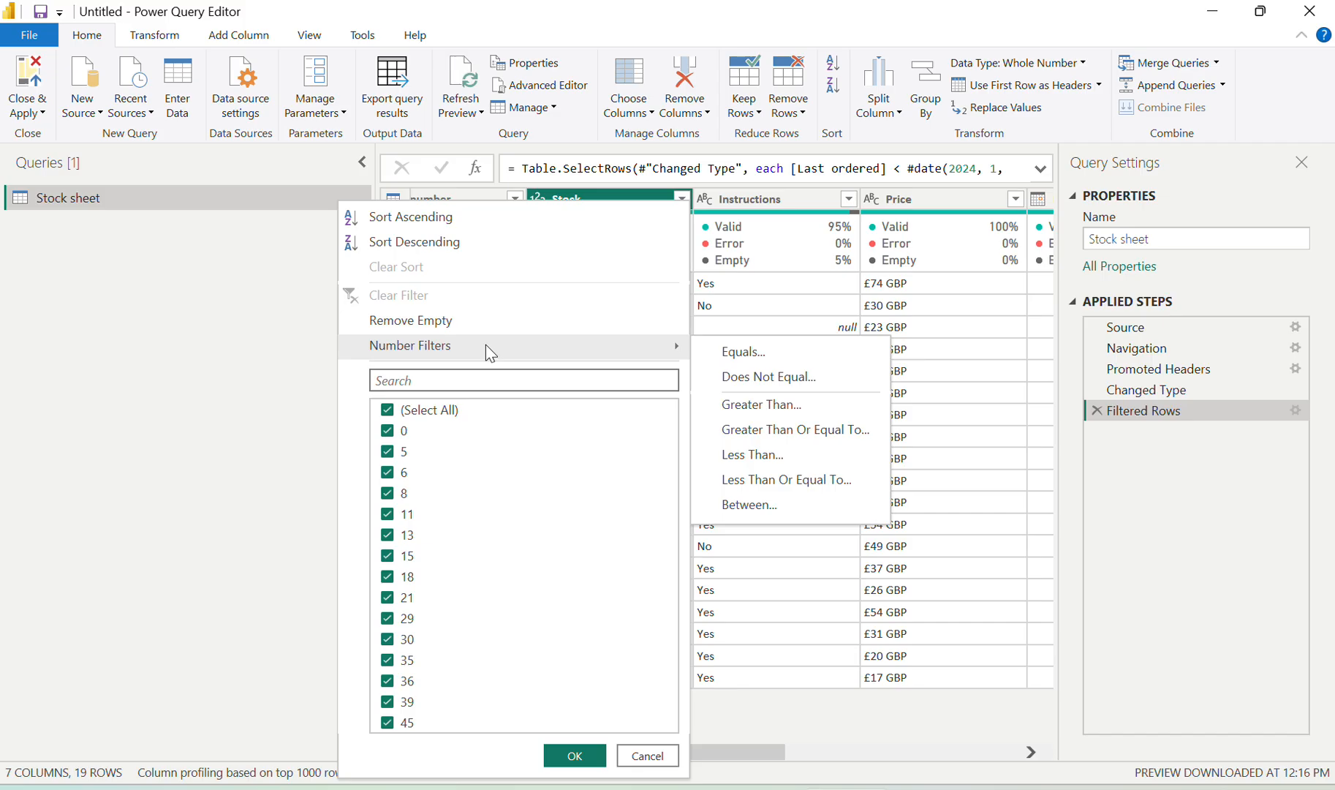
pyautogui.click(772, 377)
pyautogui.click(593, 393)
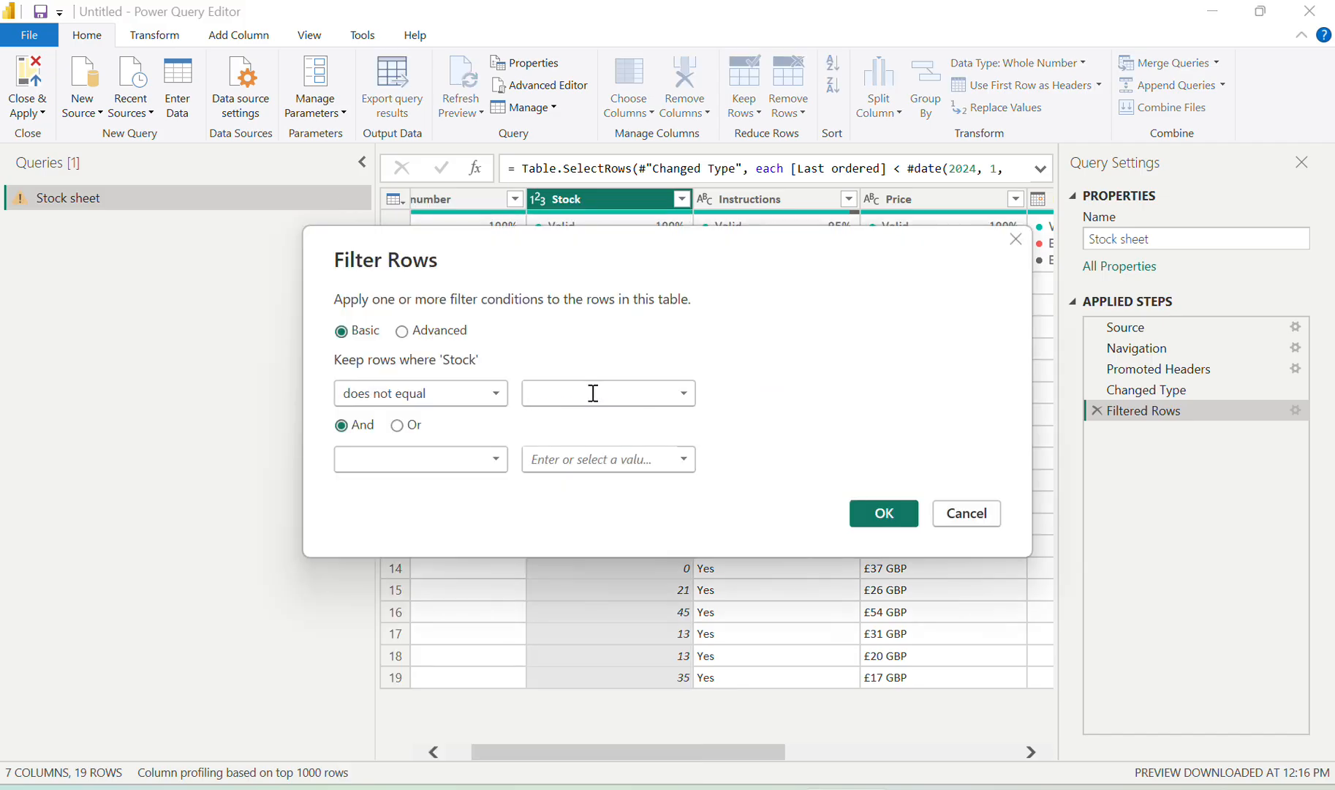
pyautogui.write('0')
pyautogui.click(884, 514)
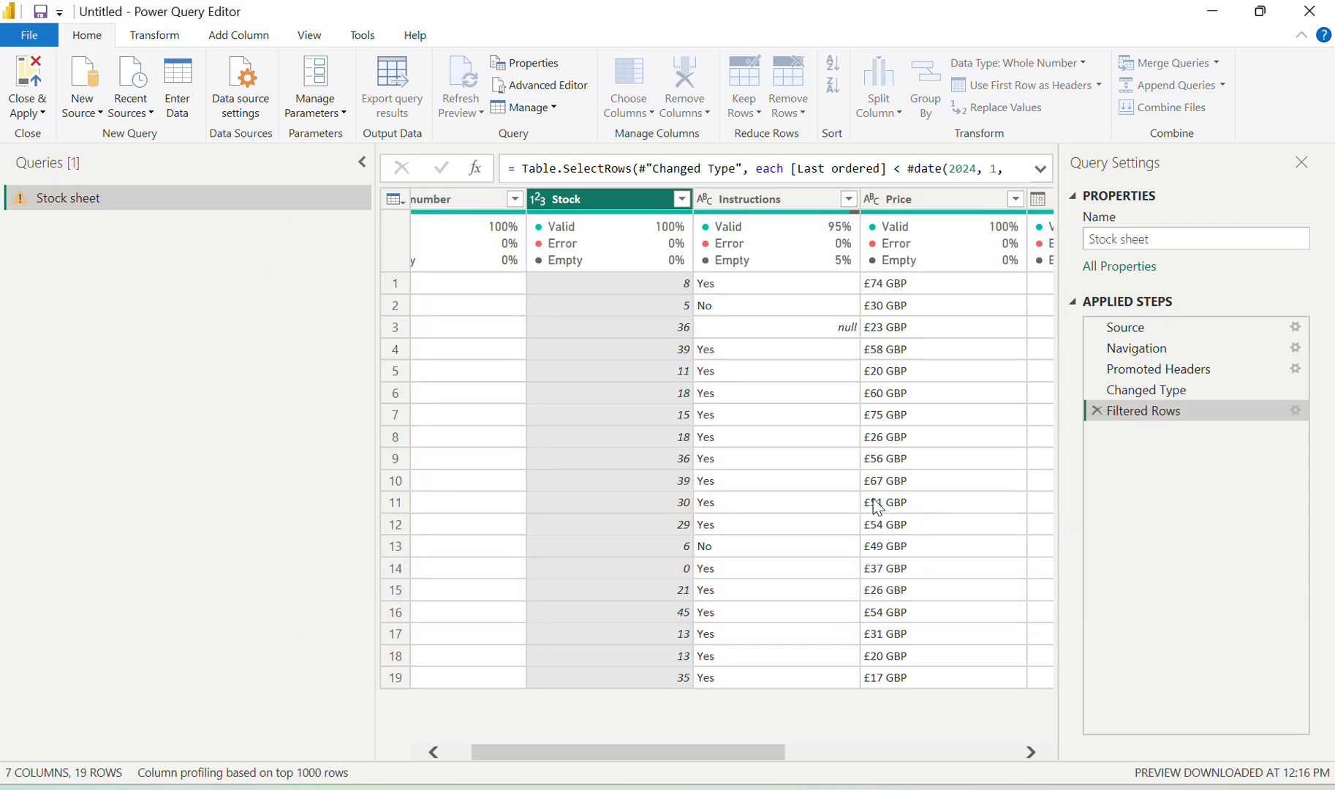
# Exclude (null) from the Instructions filter, leaving 17 rows
pyautogui.click(394, 788)
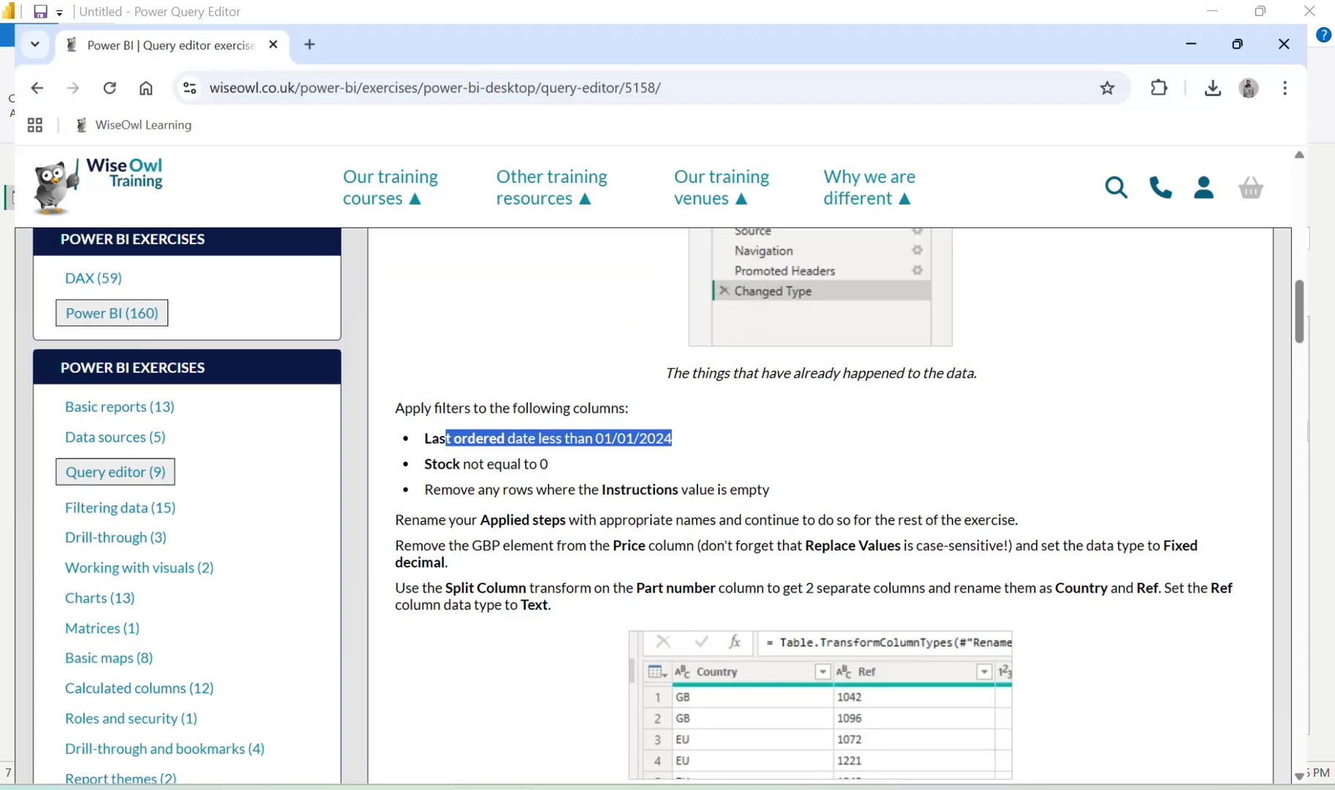
pyautogui.scroll(-1, 487, 468)
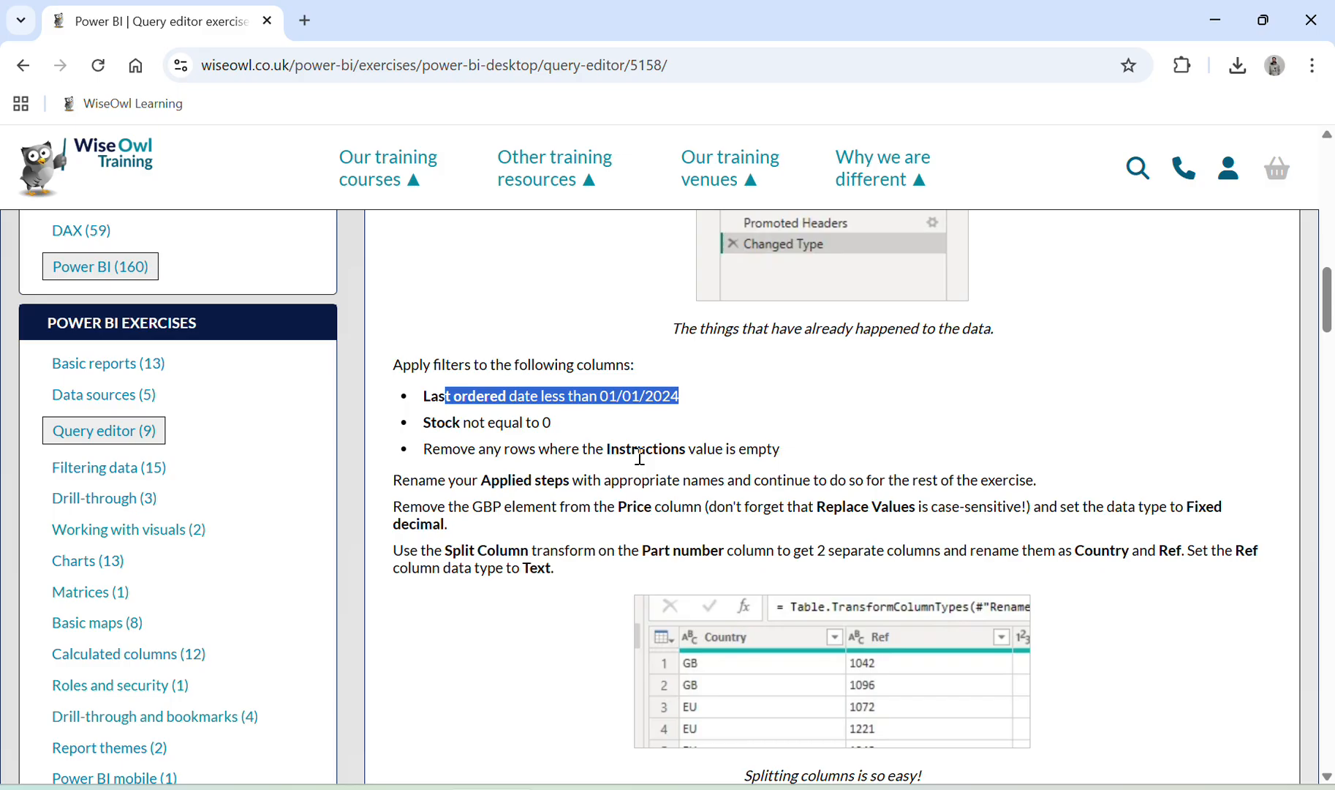
pyautogui.click(634, 786)
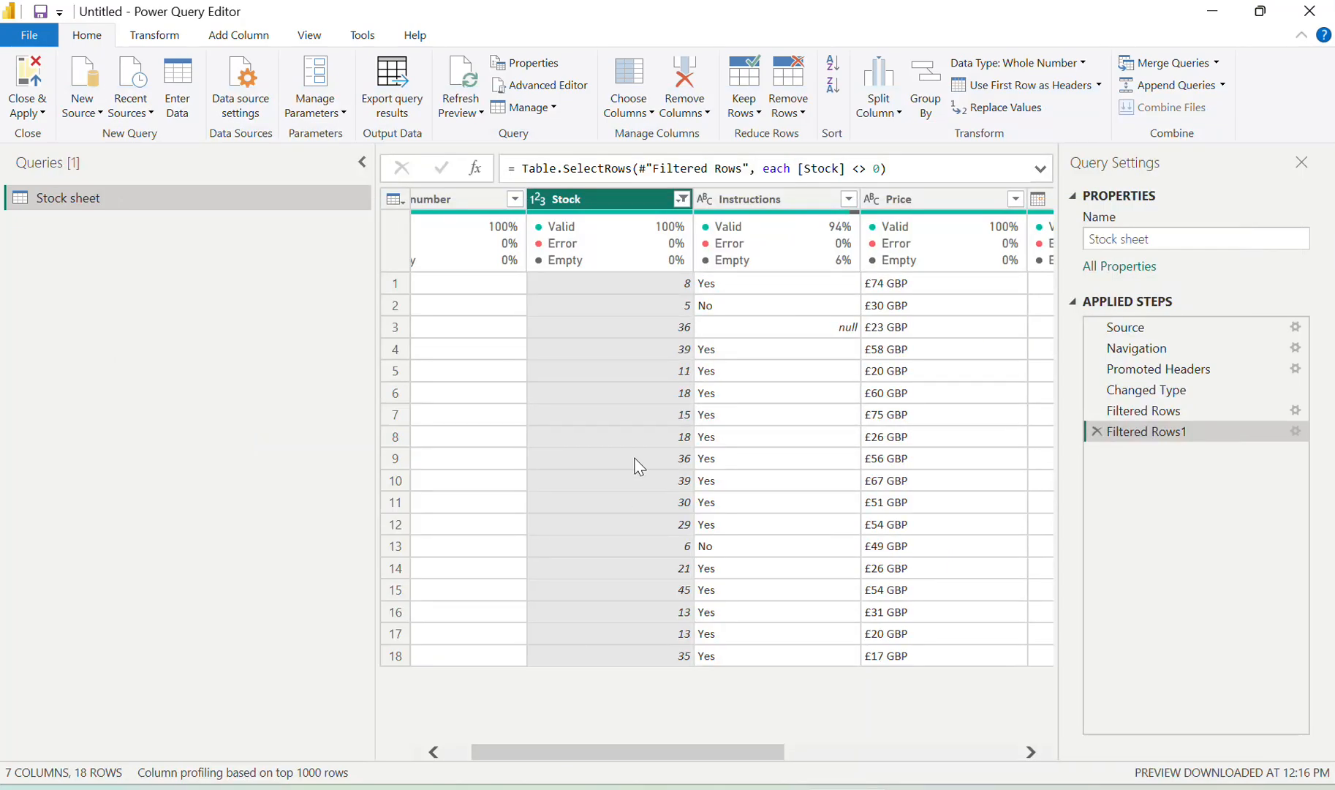
pyautogui.hscroll(1, 635, 465)
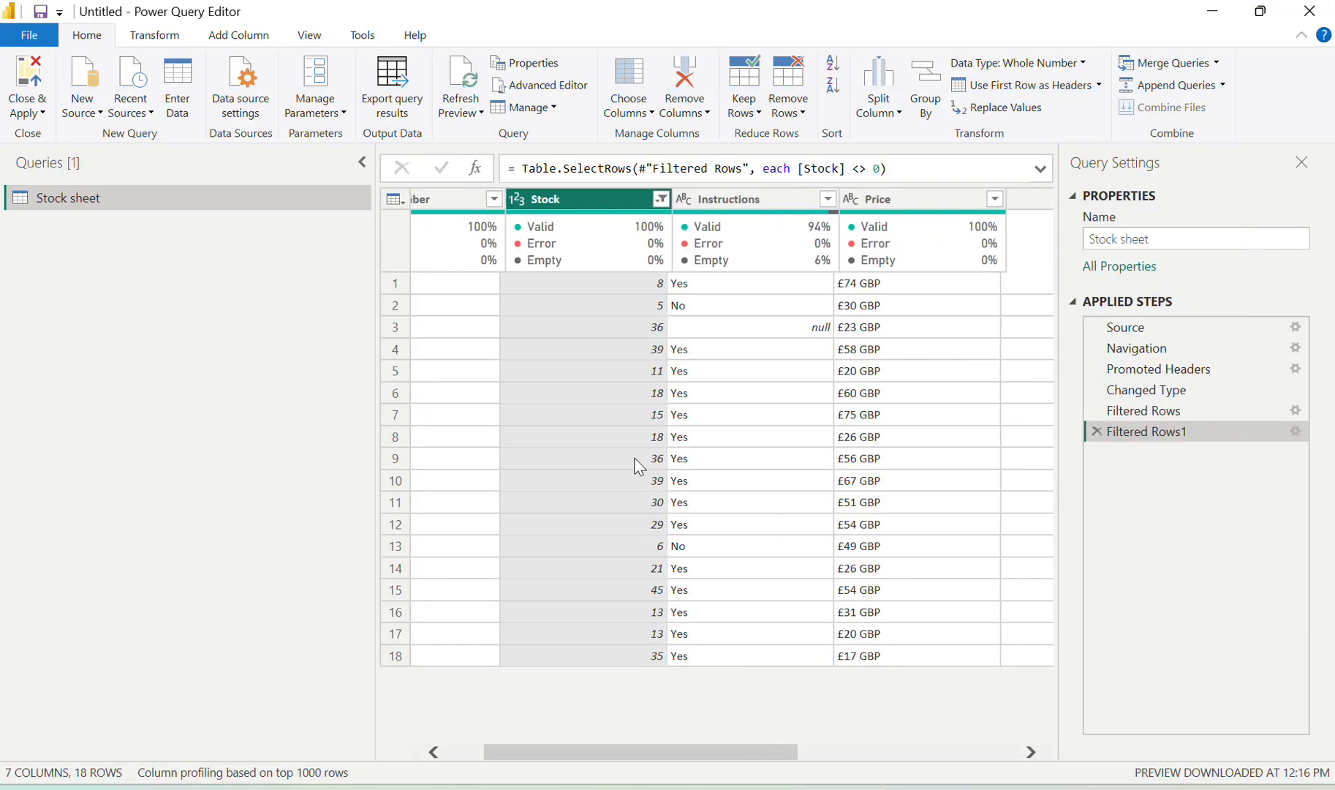
pyautogui.click(824, 199)
pyautogui.moveTo(678, 349)
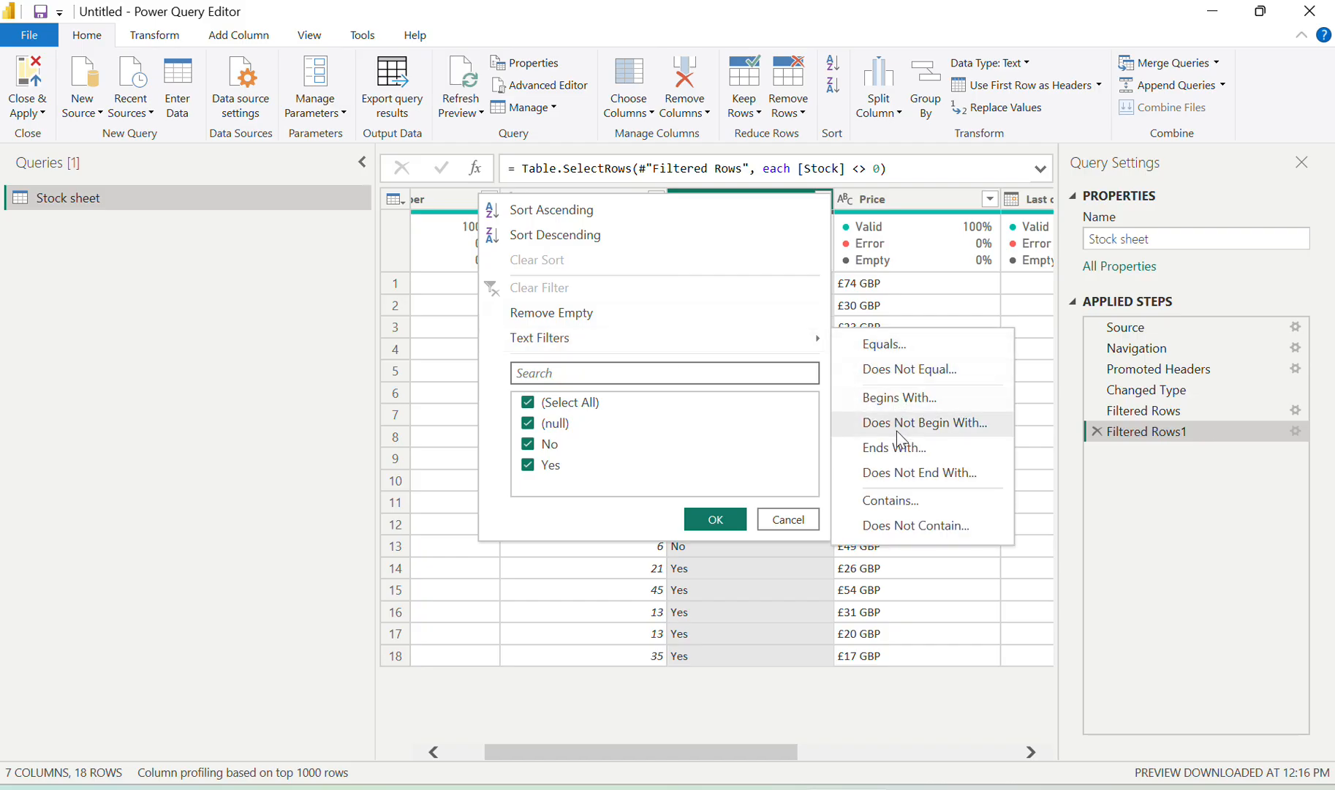
pyautogui.click(556, 426)
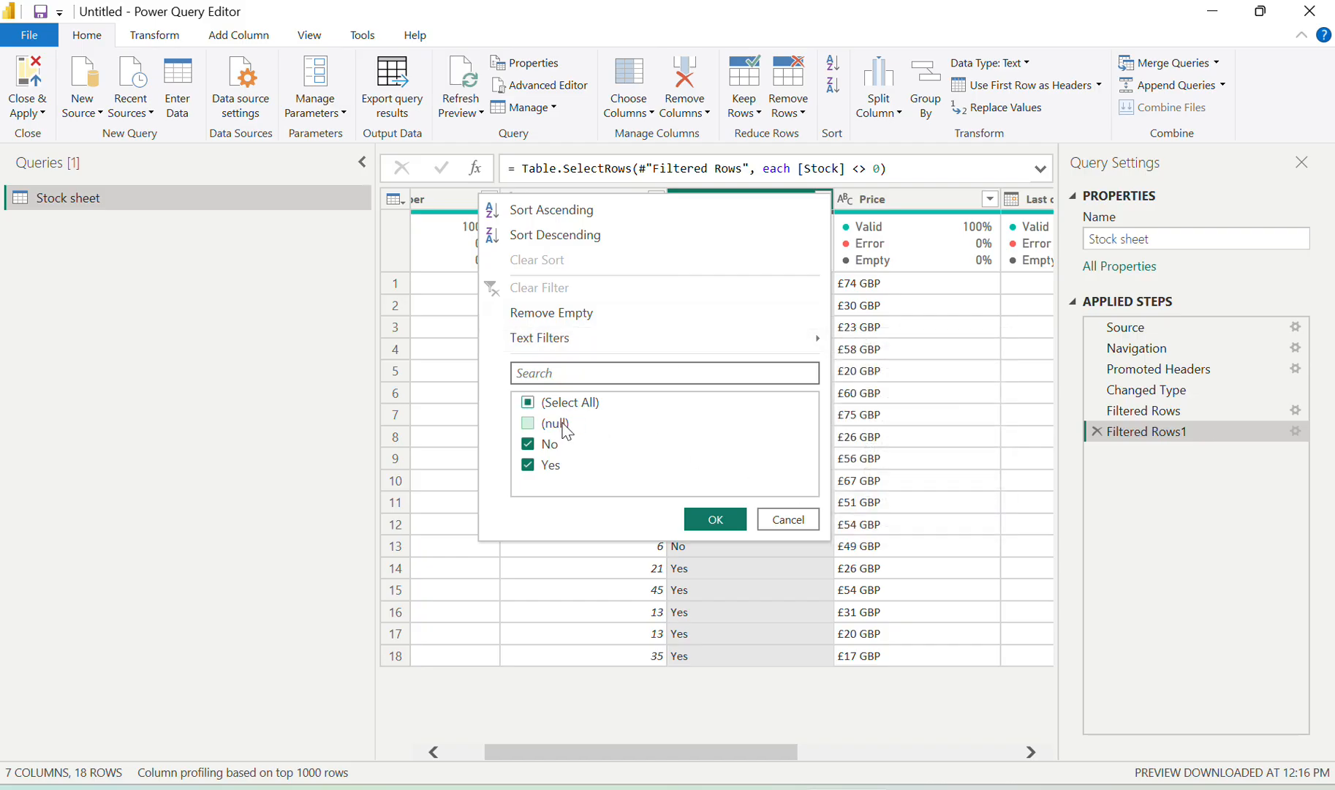
pyautogui.click(716, 521)
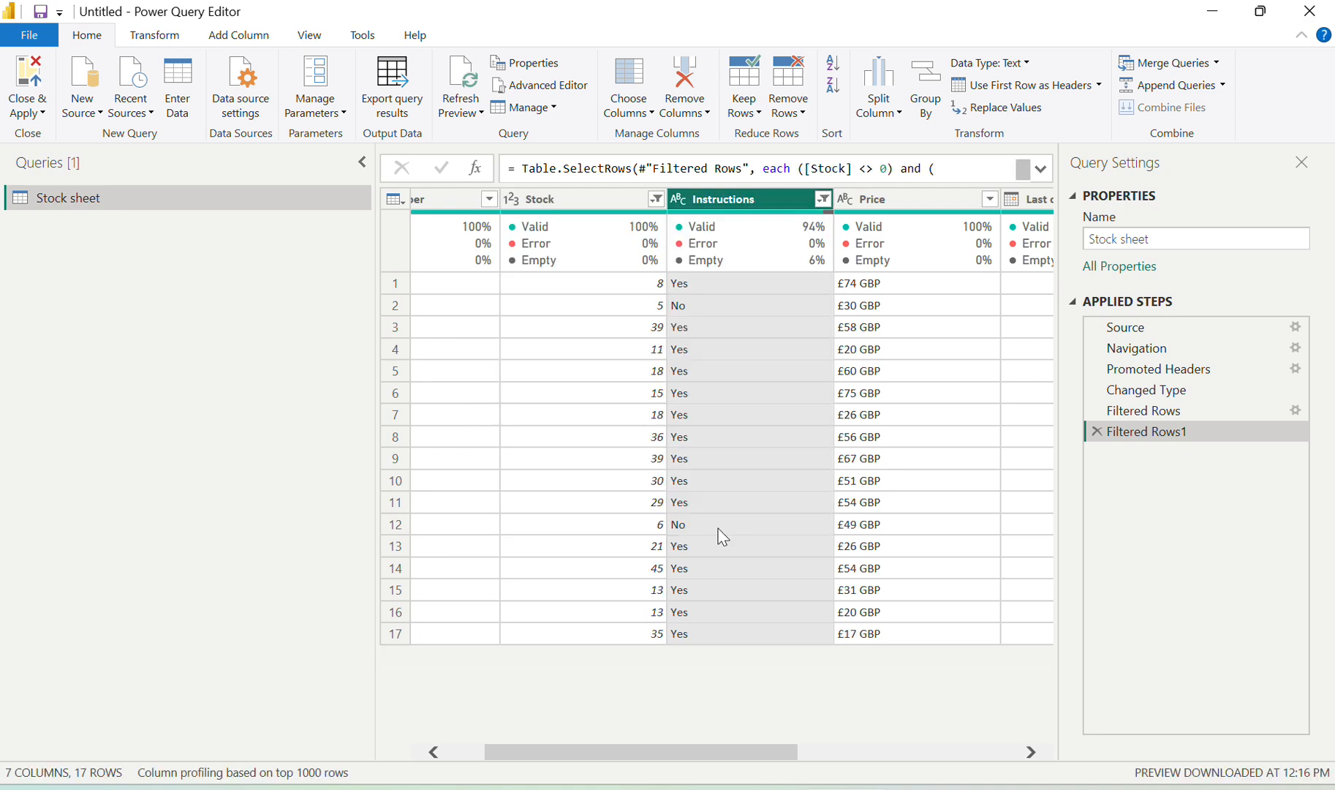
pyautogui.hotkey('alt', 'Tab')
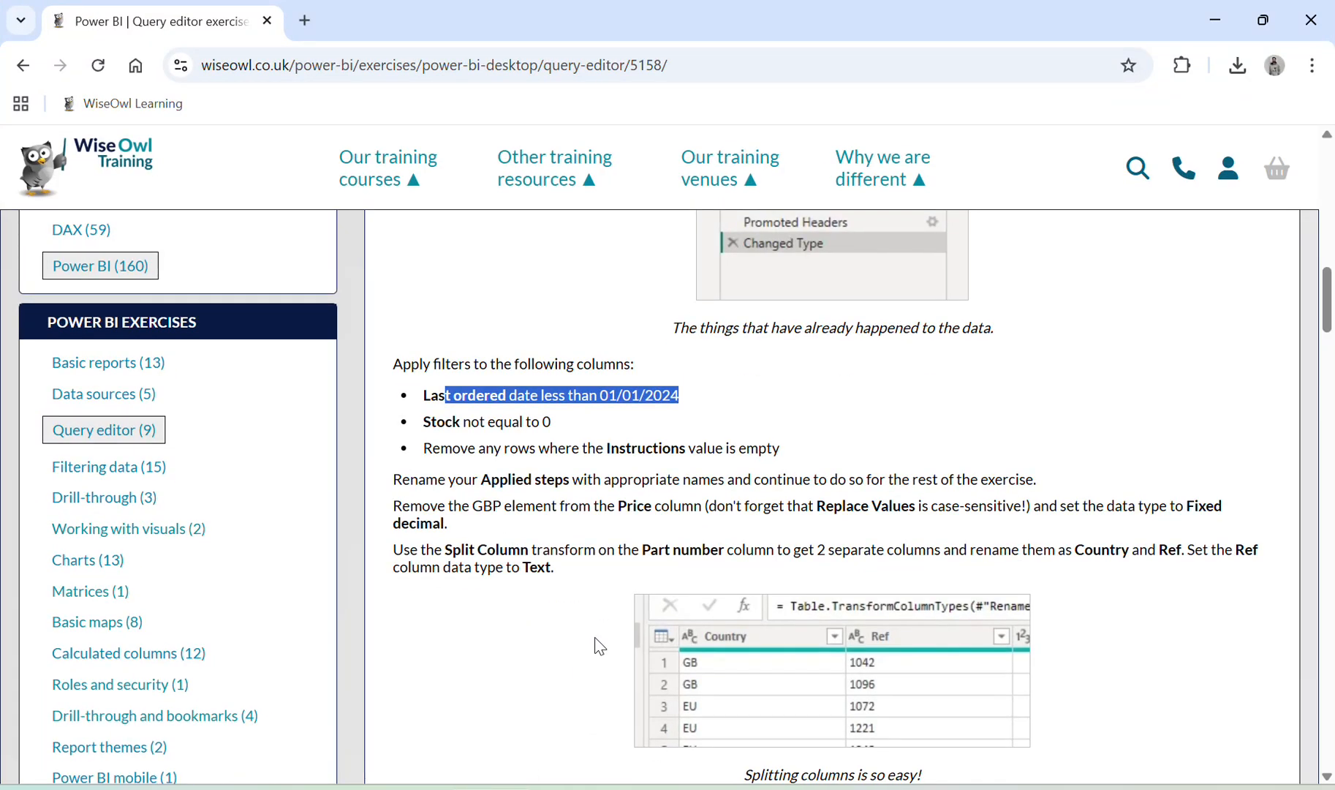
# Highlight the exercise instruction about removing GBP from the Price column
pyautogui.scroll(-1, 592, 641)
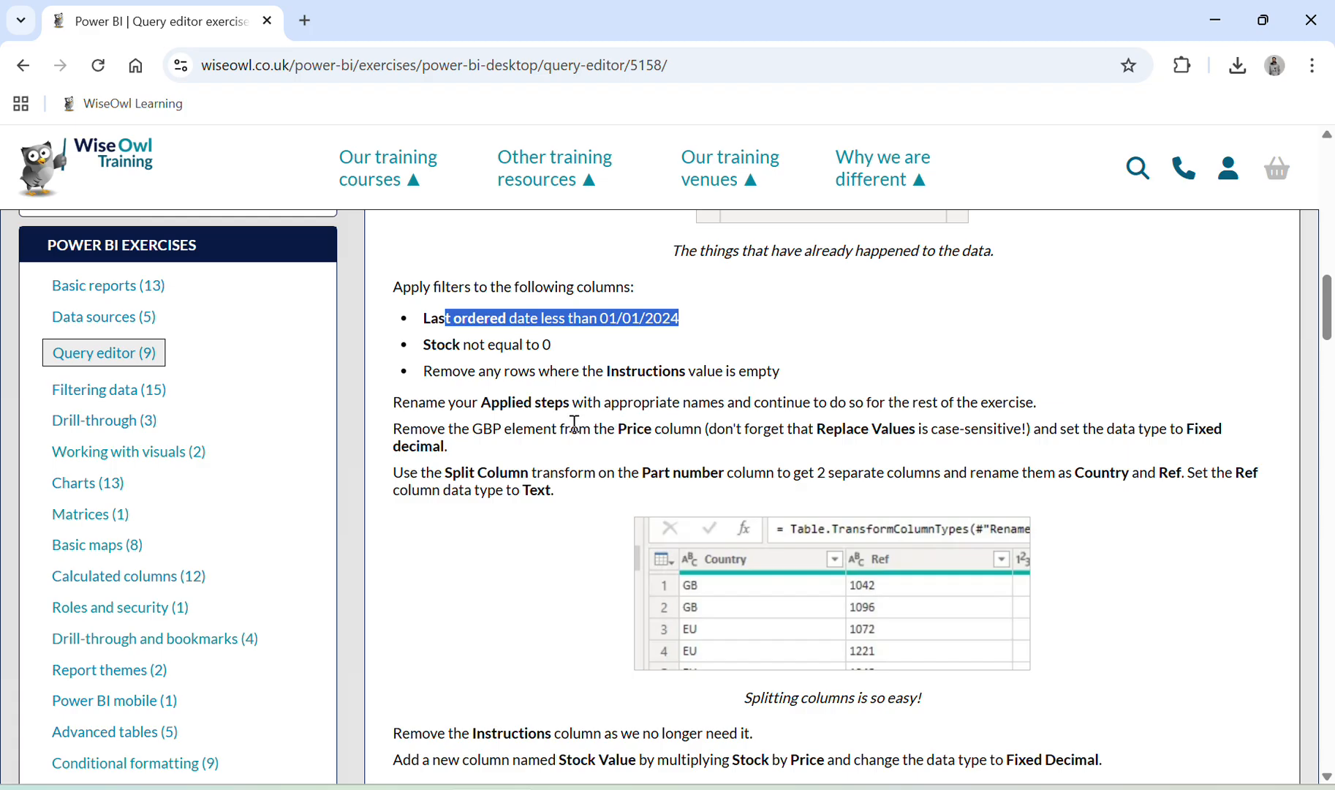
pyautogui.scroll(-1, 548, 542)
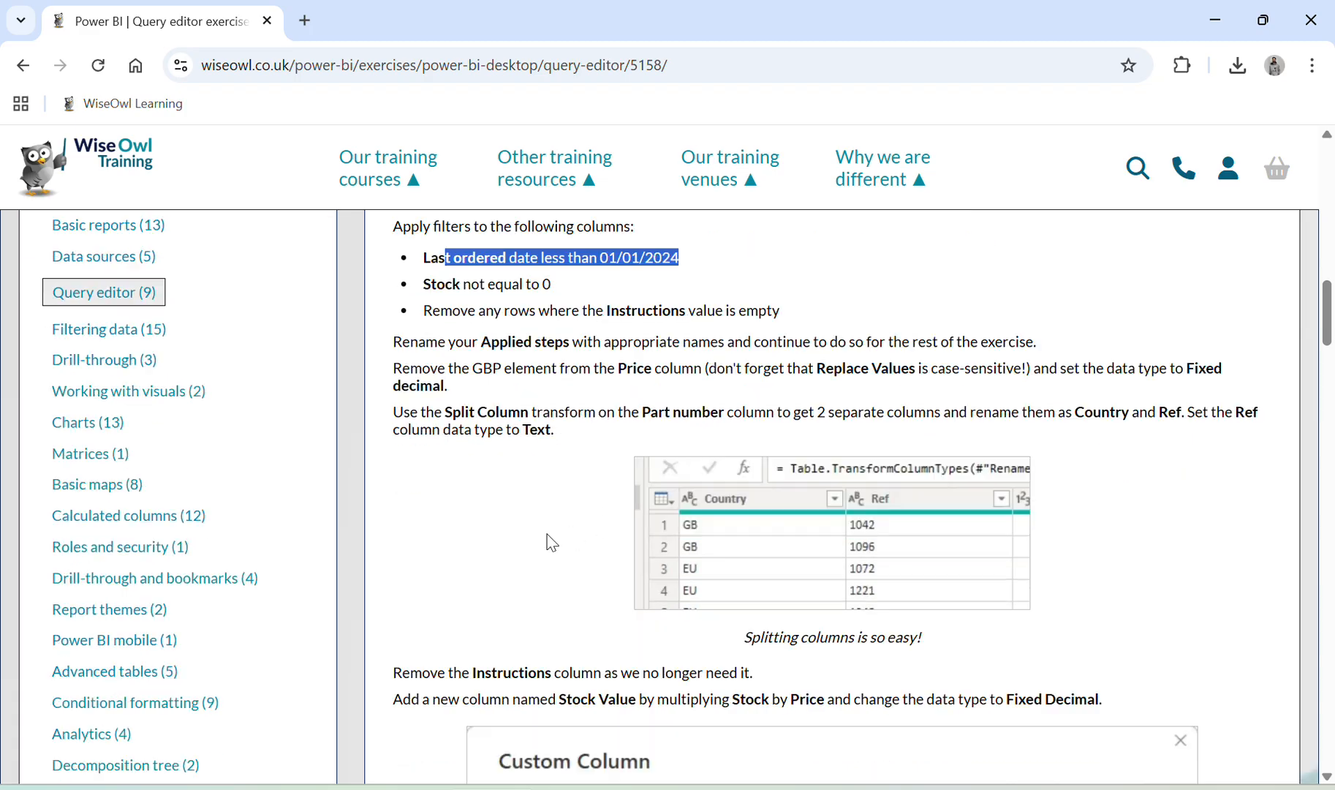
pyautogui.scroll(-1, 552, 543)
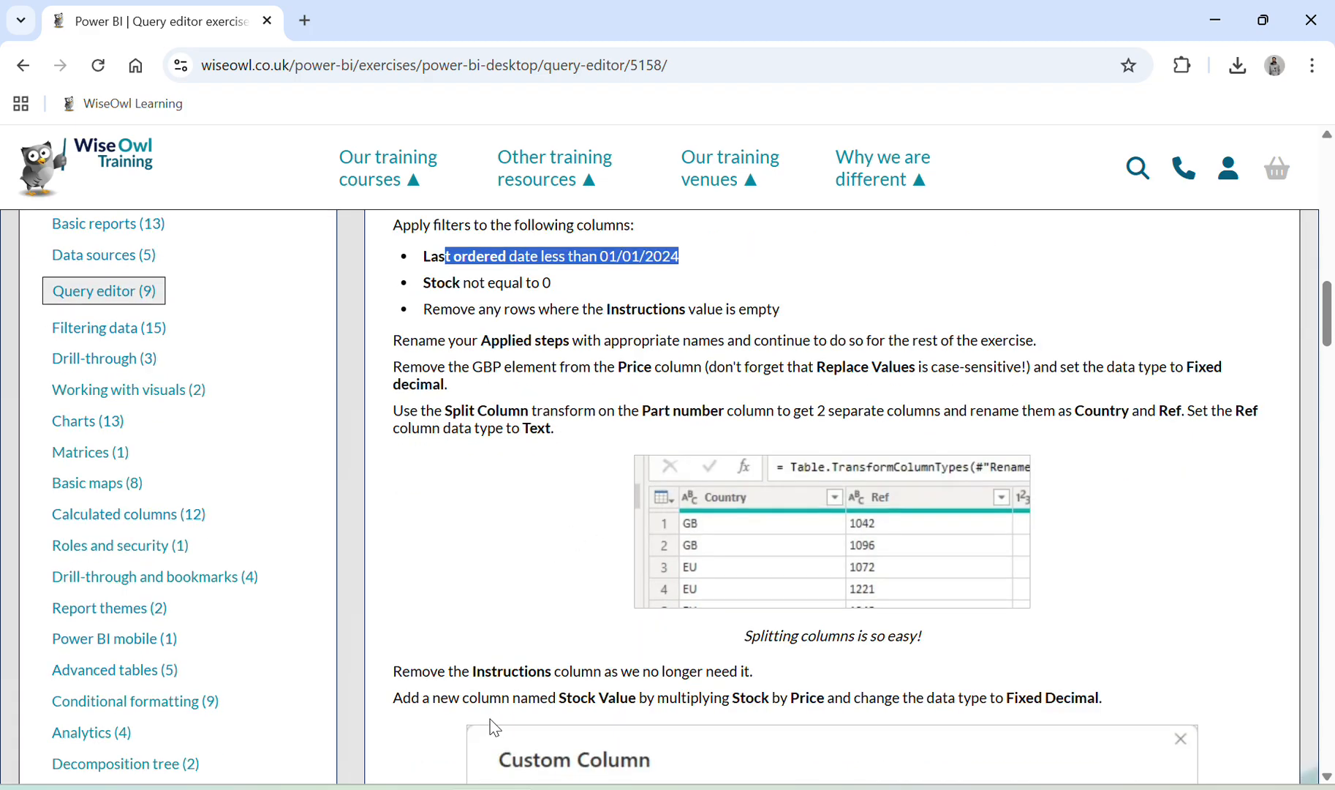
pyautogui.click(496, 786)
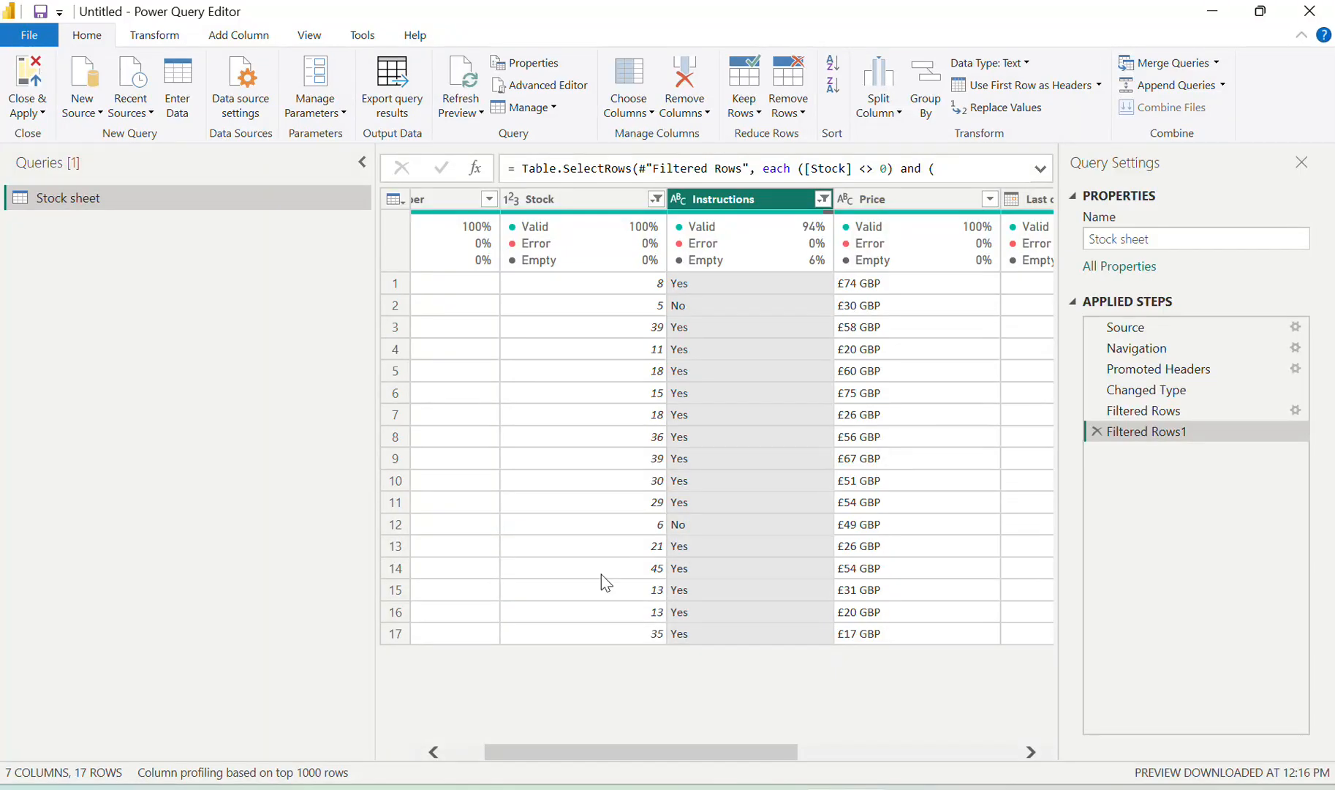
pyautogui.hscroll(3, 711, 401)
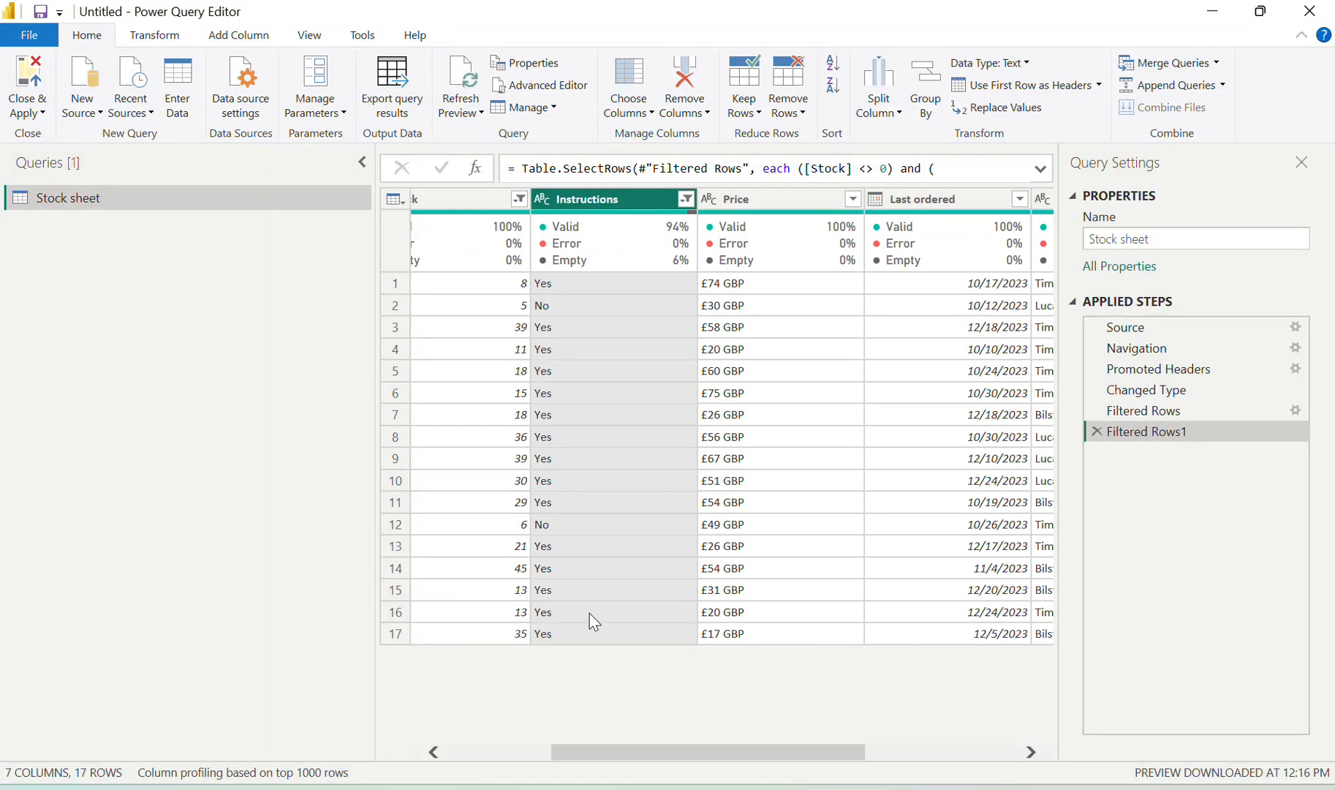
pyautogui.click(497, 786)
pyautogui.moveTo(496, 785)
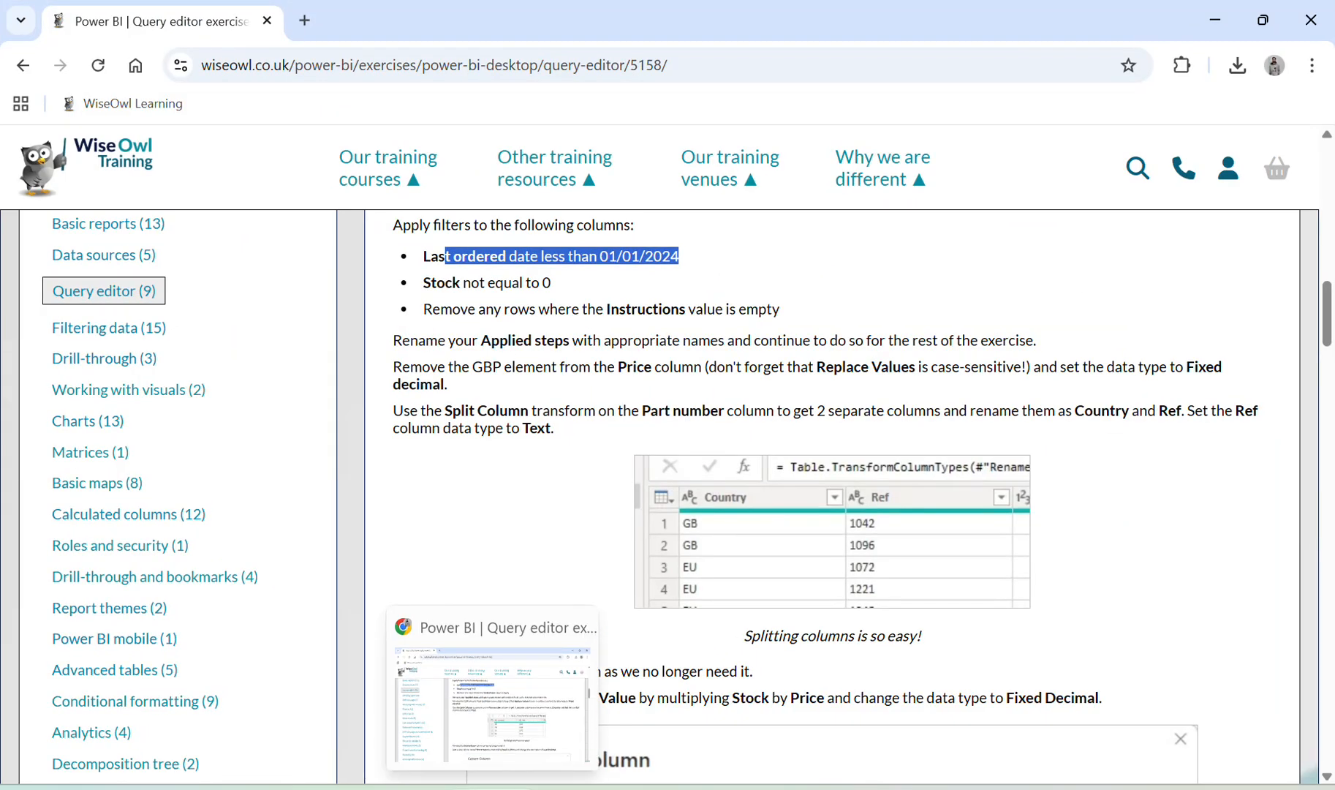
pyautogui.moveTo(444, 418); pyautogui.dragTo(520, 415)
pyautogui.moveTo(423, 367); pyautogui.dragTo(579, 384)
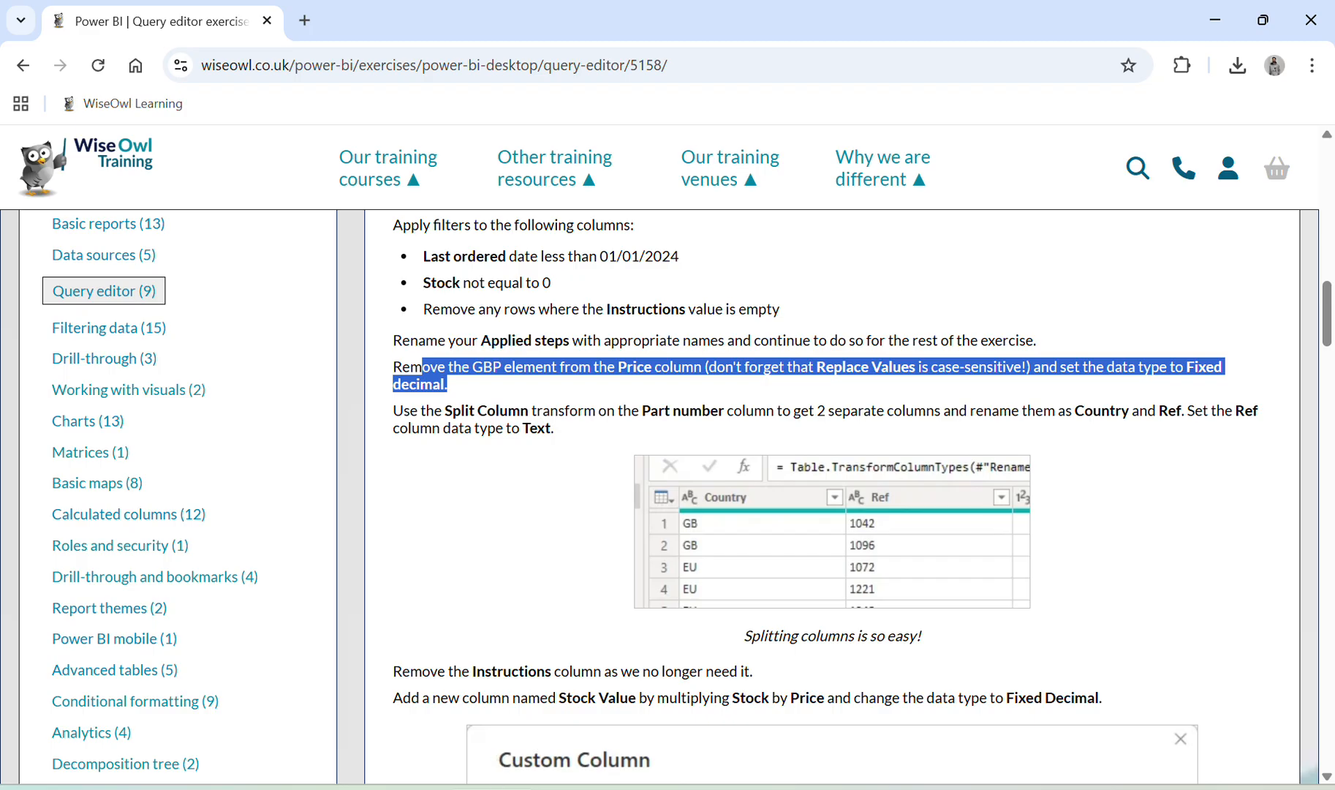
pyautogui.hotkey('alt', 'Tab')
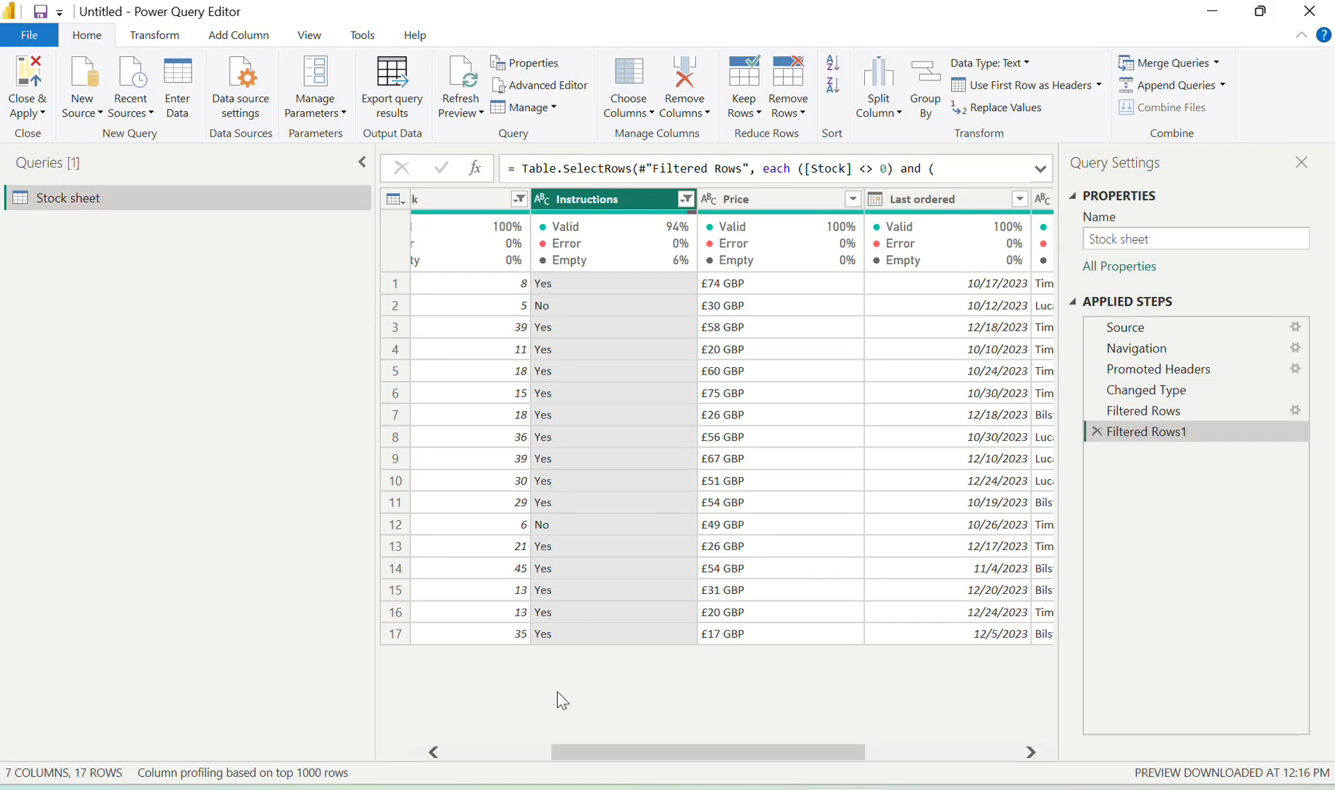
pyautogui.hotkey('alt', 'Tab')
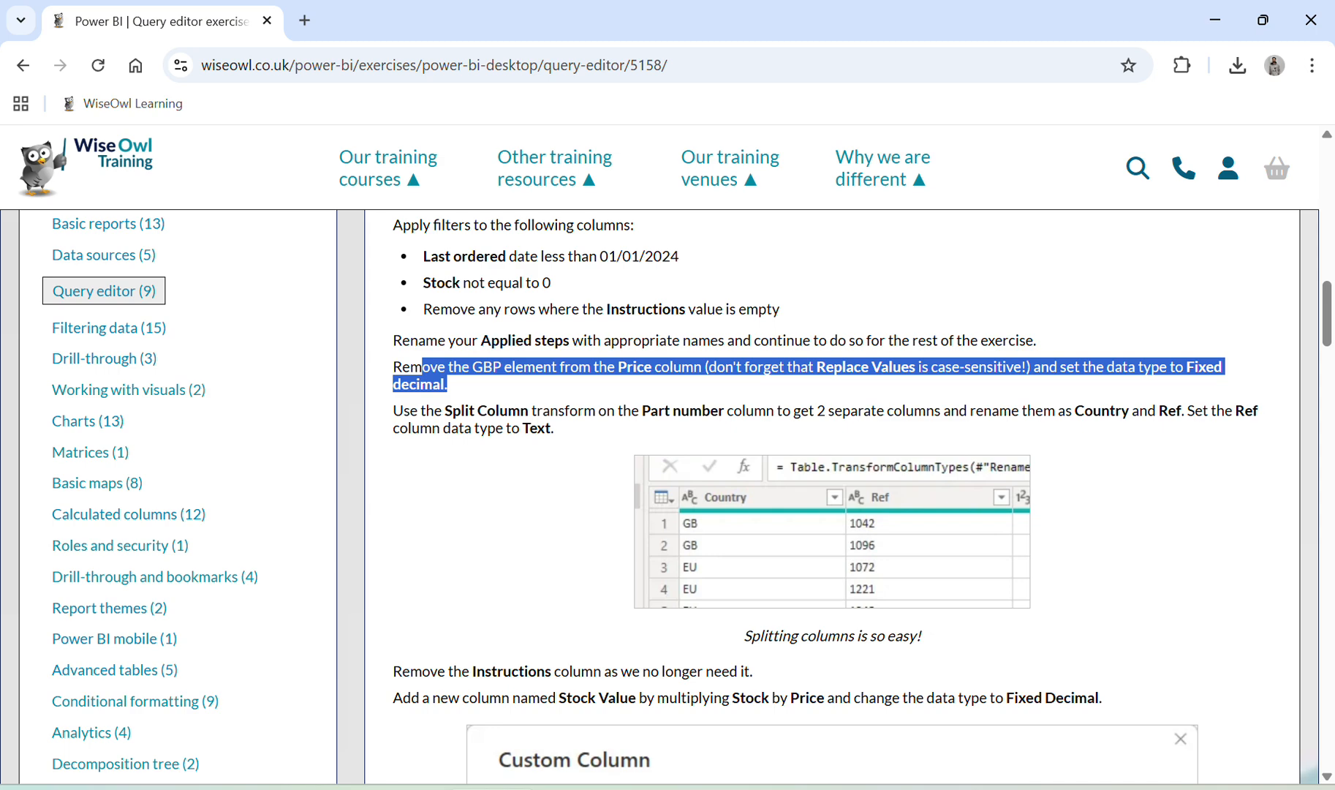
# Split the Price column by delimiter, replacing the £ delimiter with a space
pyautogui.hotkey('alt', 'Tab')
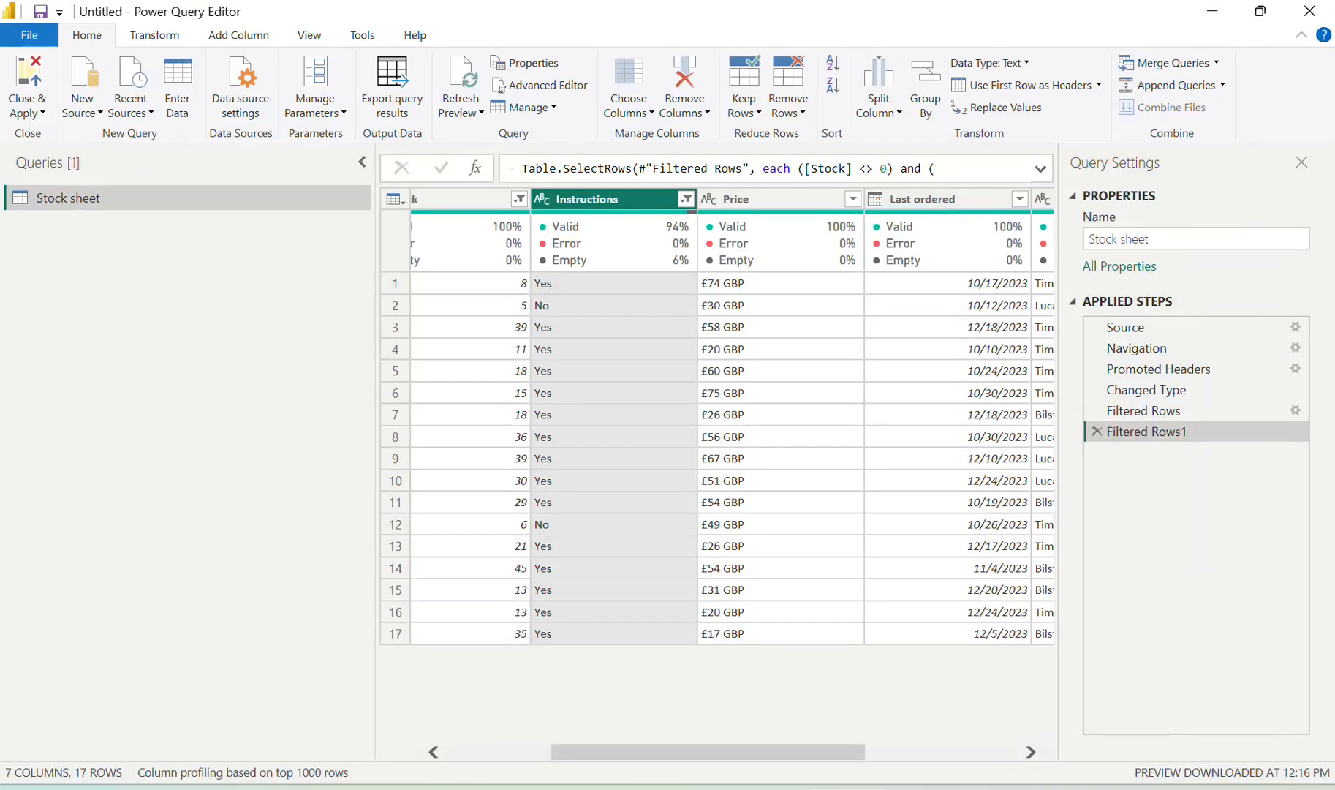
pyautogui.hotkey('alt', 'Tab')
pyautogui.hotkey('alt', 'Tab')
pyautogui.hscroll(1, 718, 418)
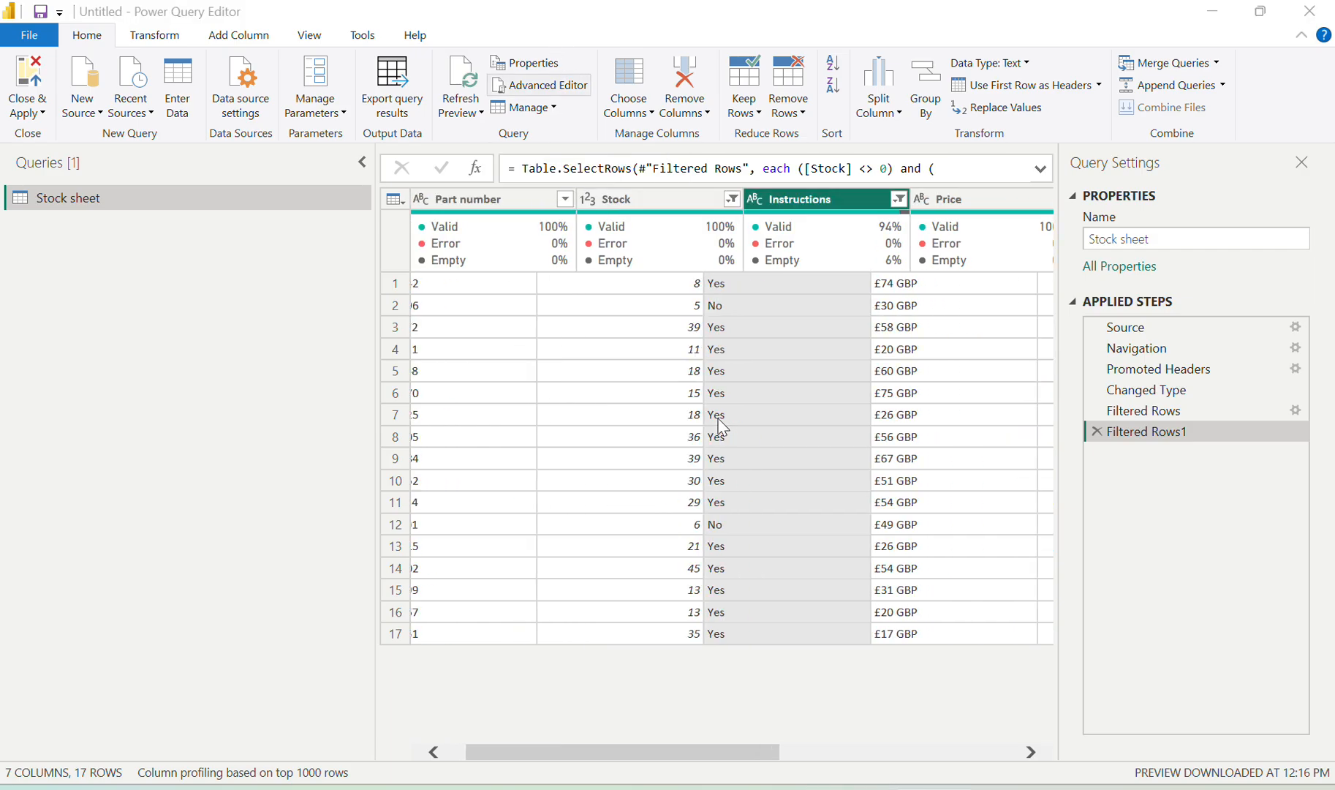
pyautogui.hscroll(2, 722, 426)
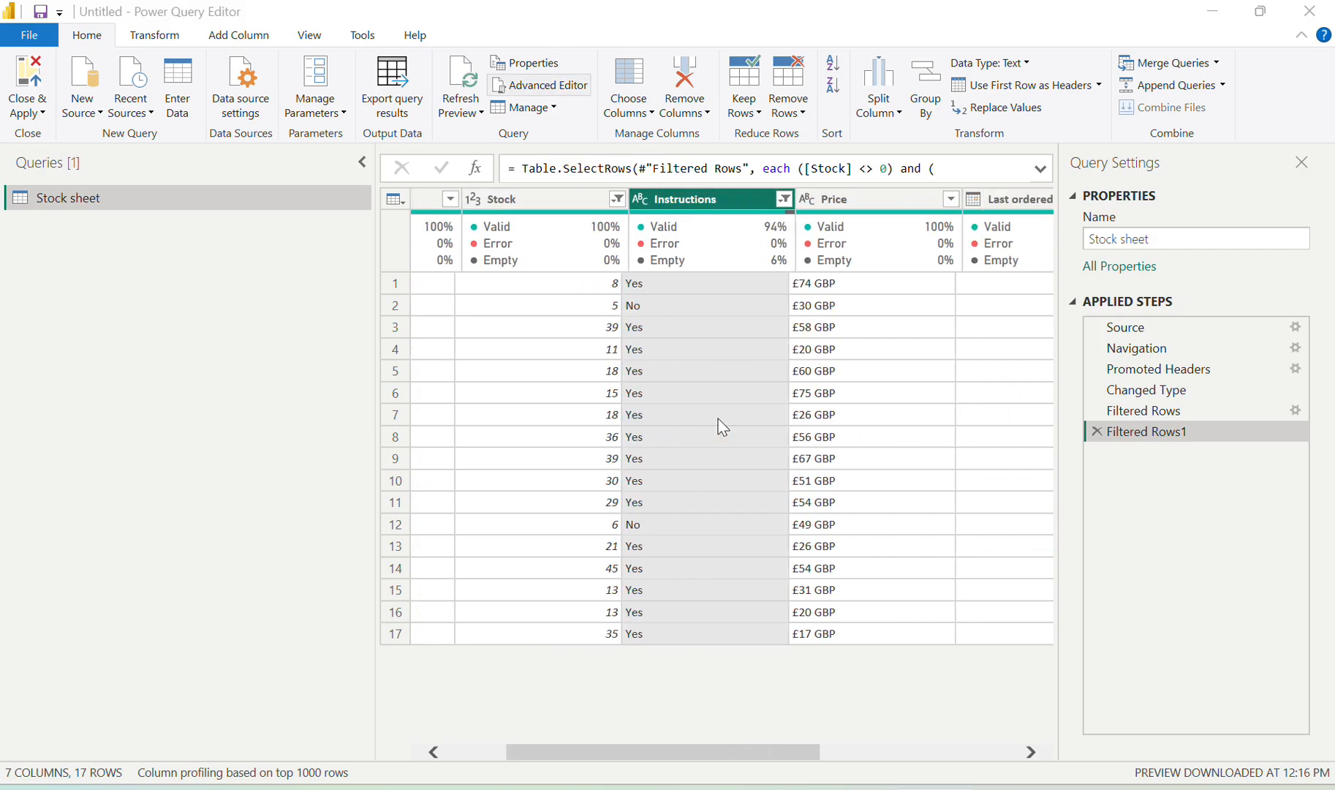
pyautogui.click(824, 209)
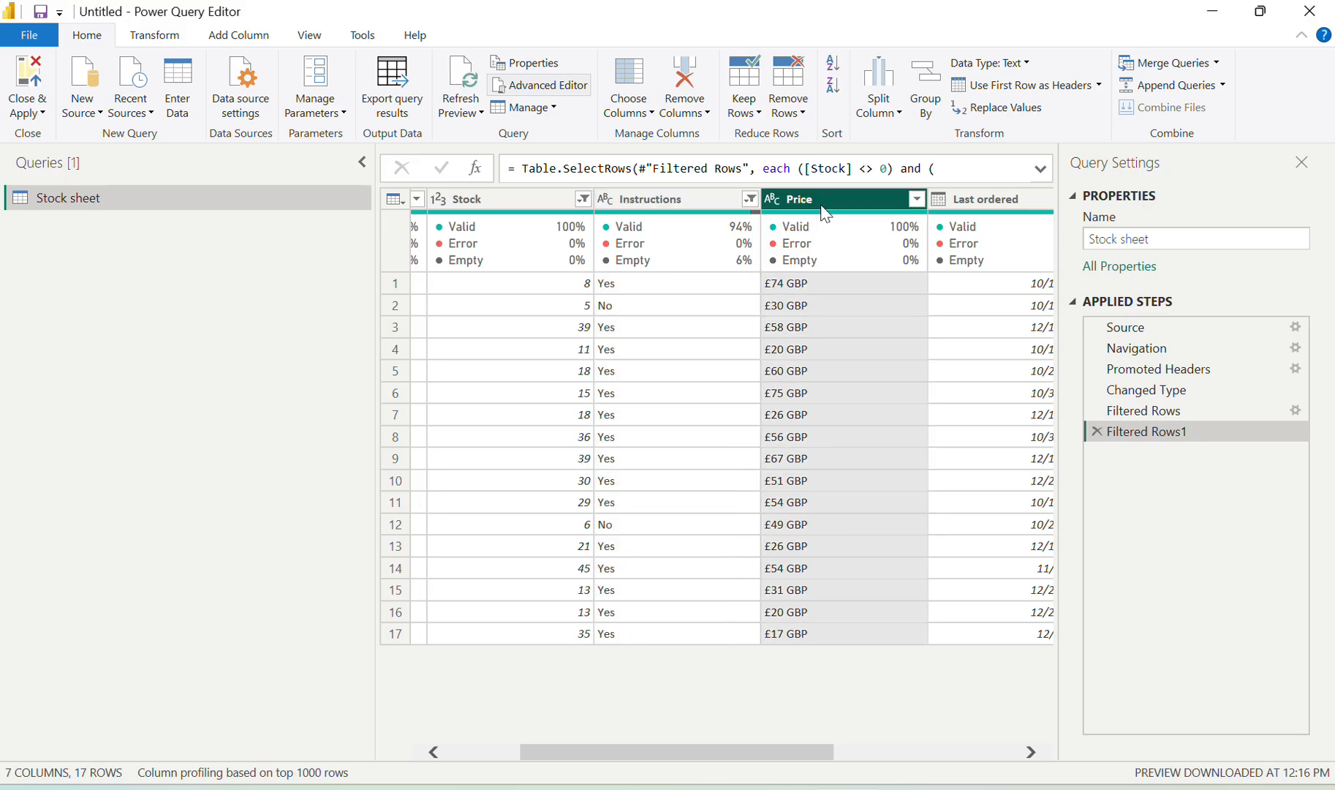
pyautogui.click(900, 111)
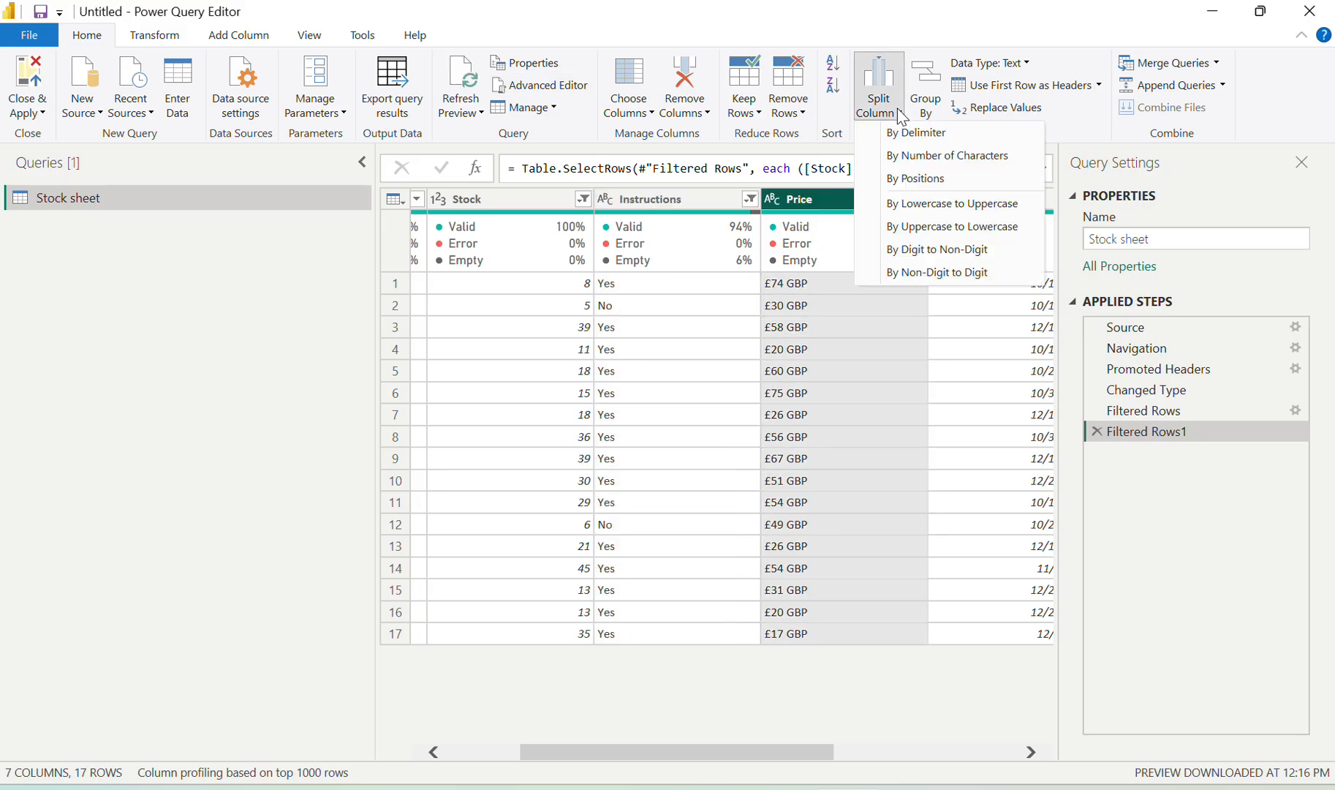
pyautogui.click(910, 132)
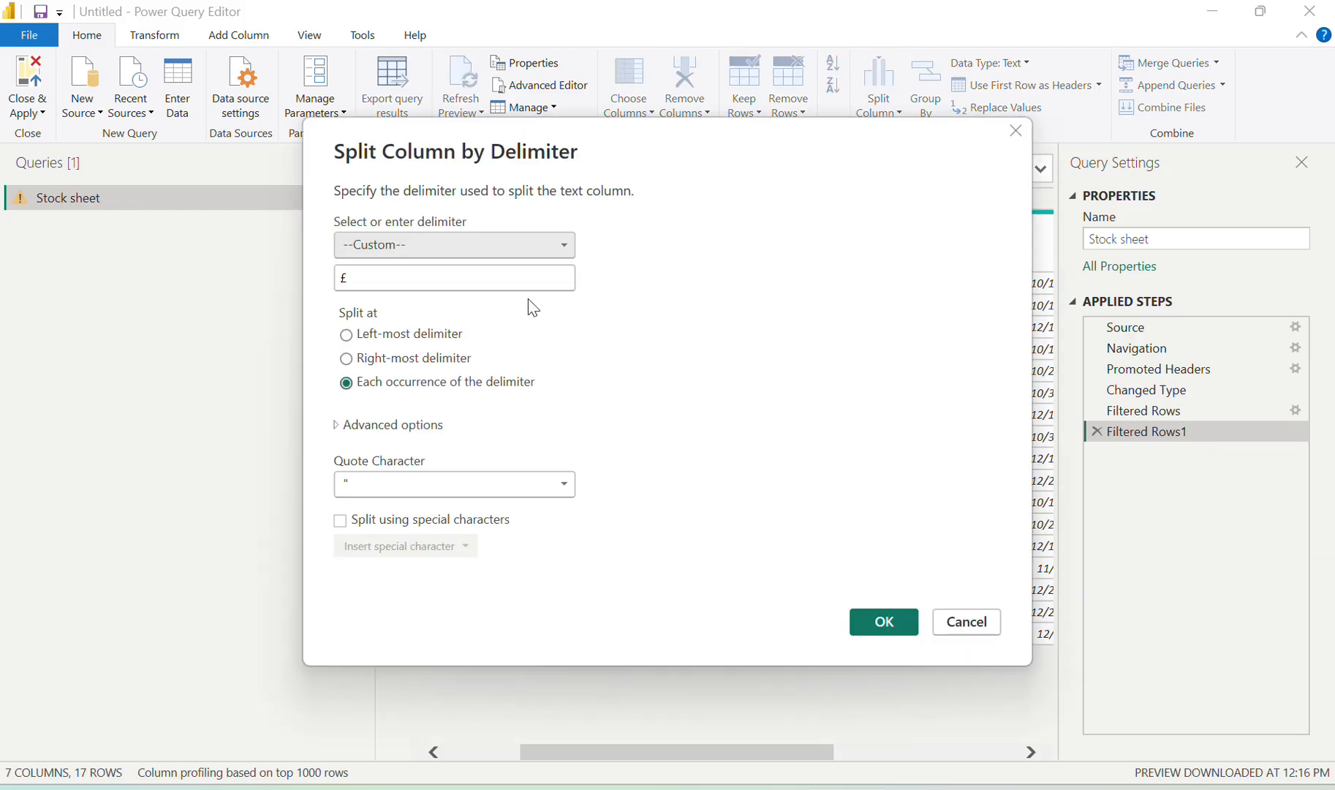
pyautogui.click(469, 277)
pyautogui.press('BackSpace')
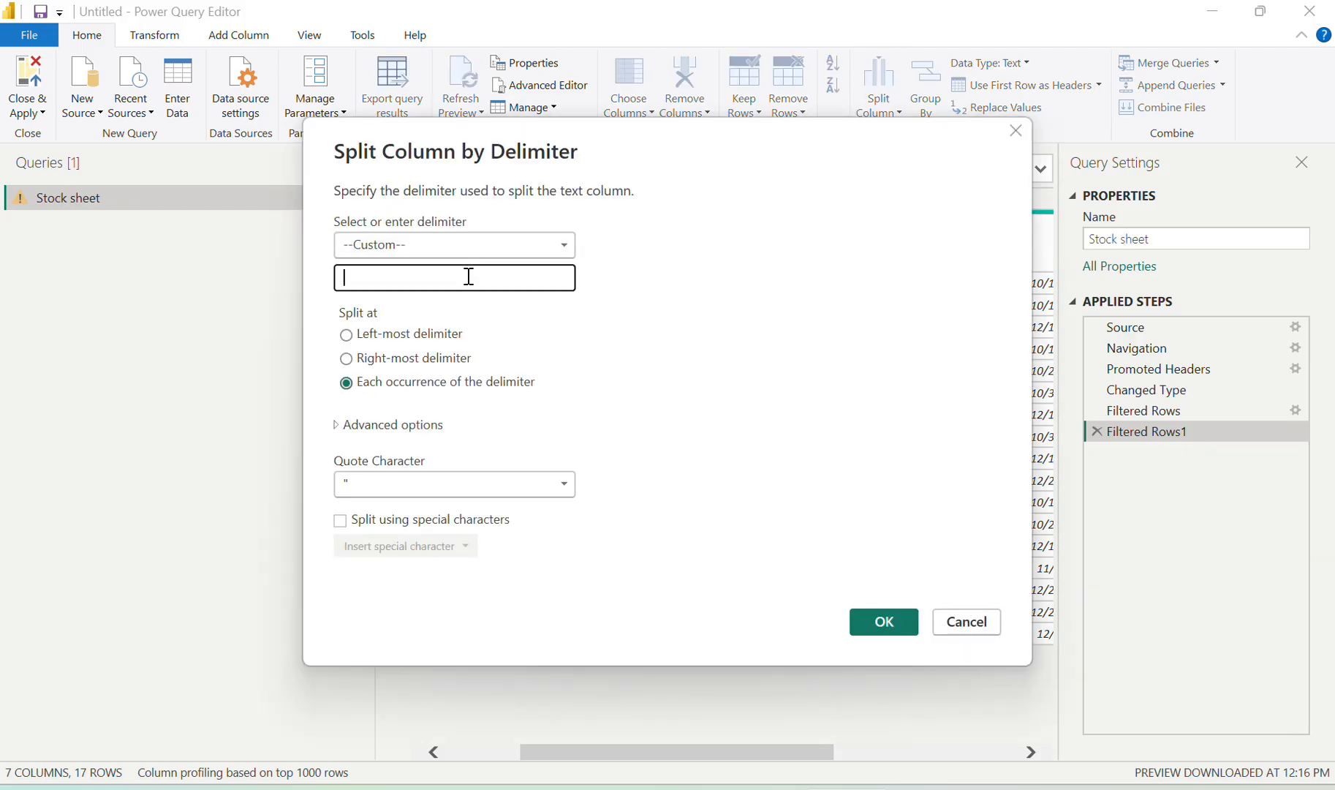
pyautogui.click(885, 626)
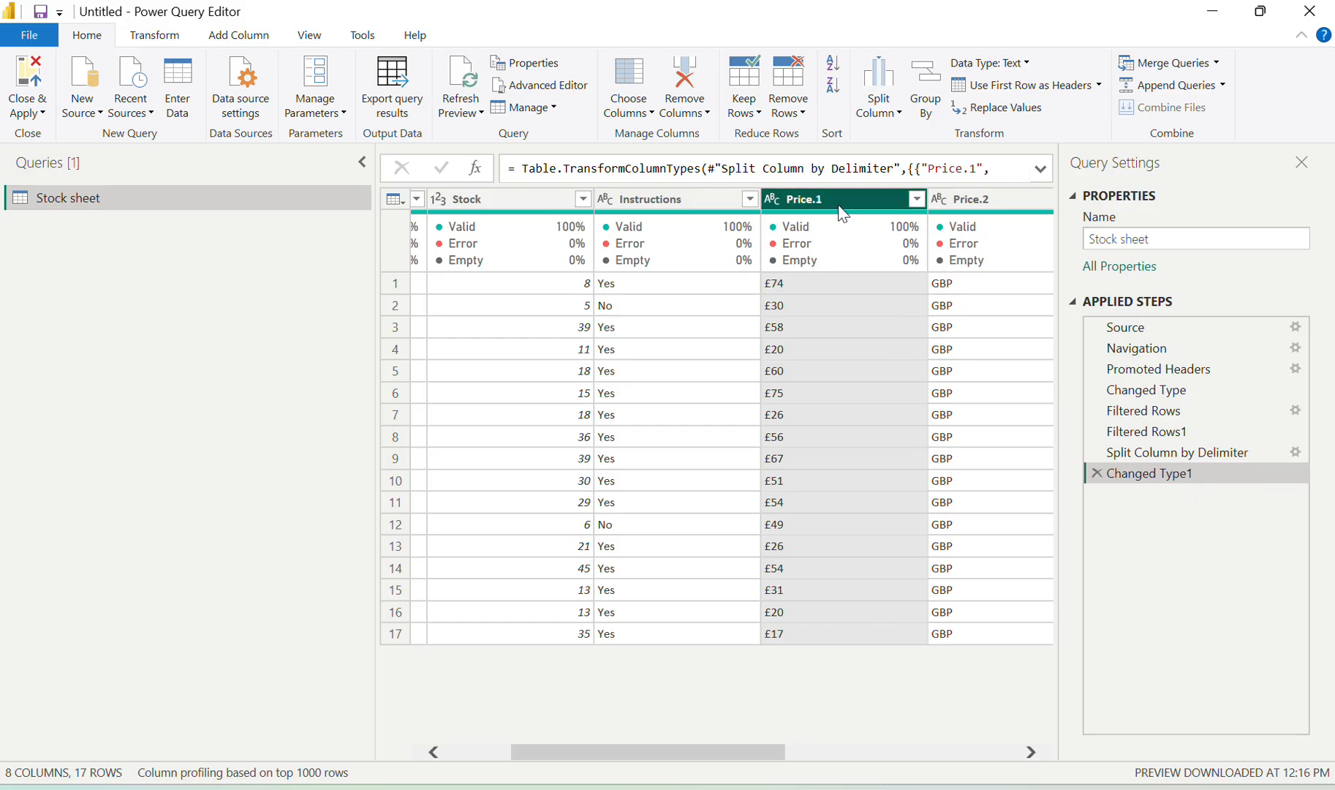
# Rename the Price.2 column to currency
pyautogui.click(960, 199)
pyautogui.doubleClick(976, 198)
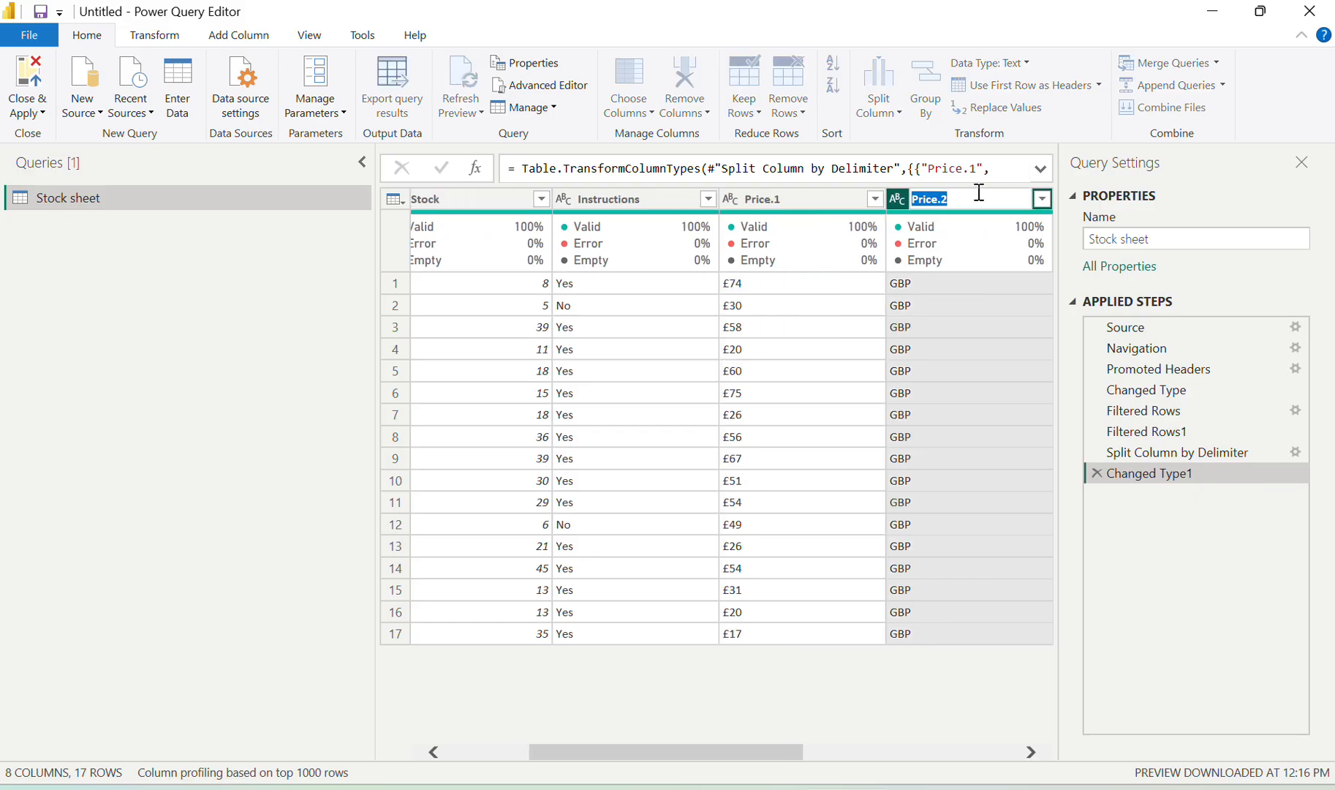
pyautogui.write('currency')
pyautogui.press('Return')
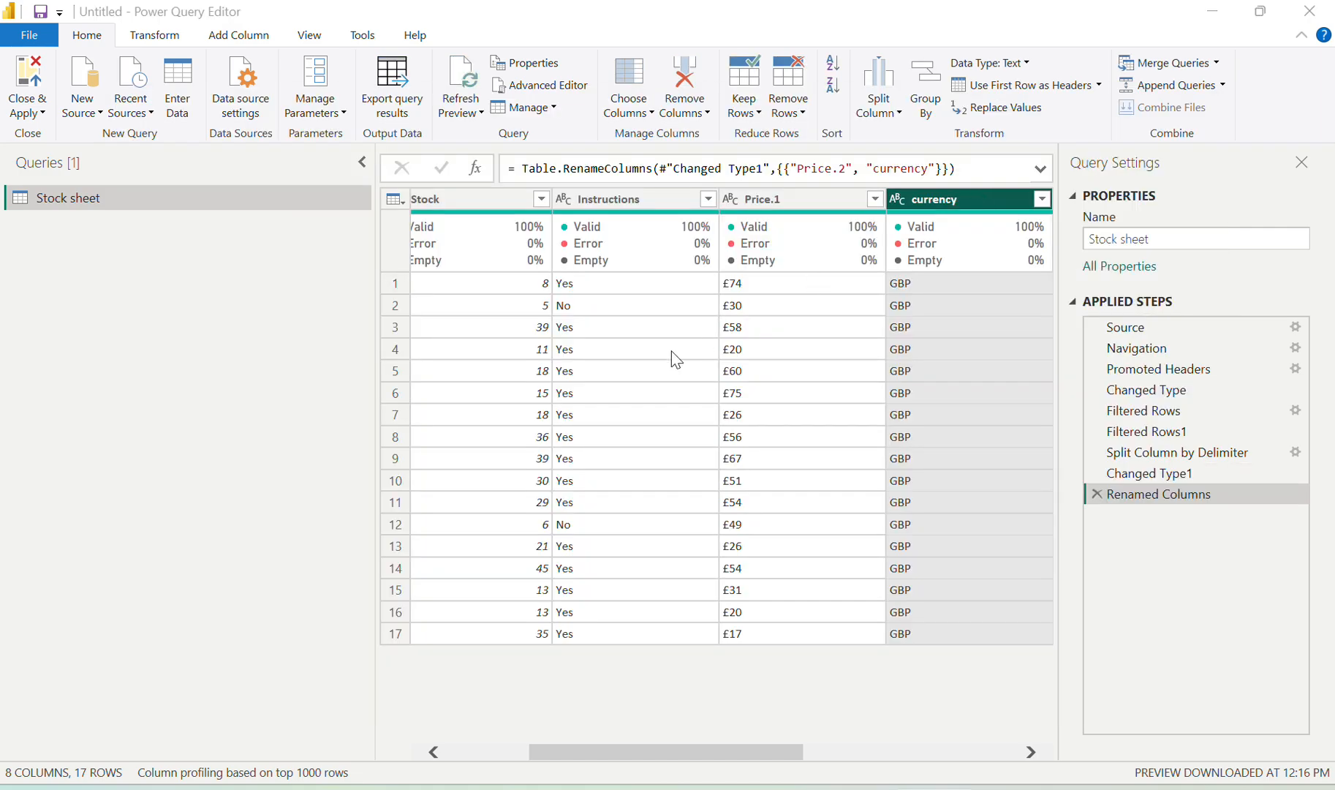
pyautogui.hotkey('alt', 'Tab')
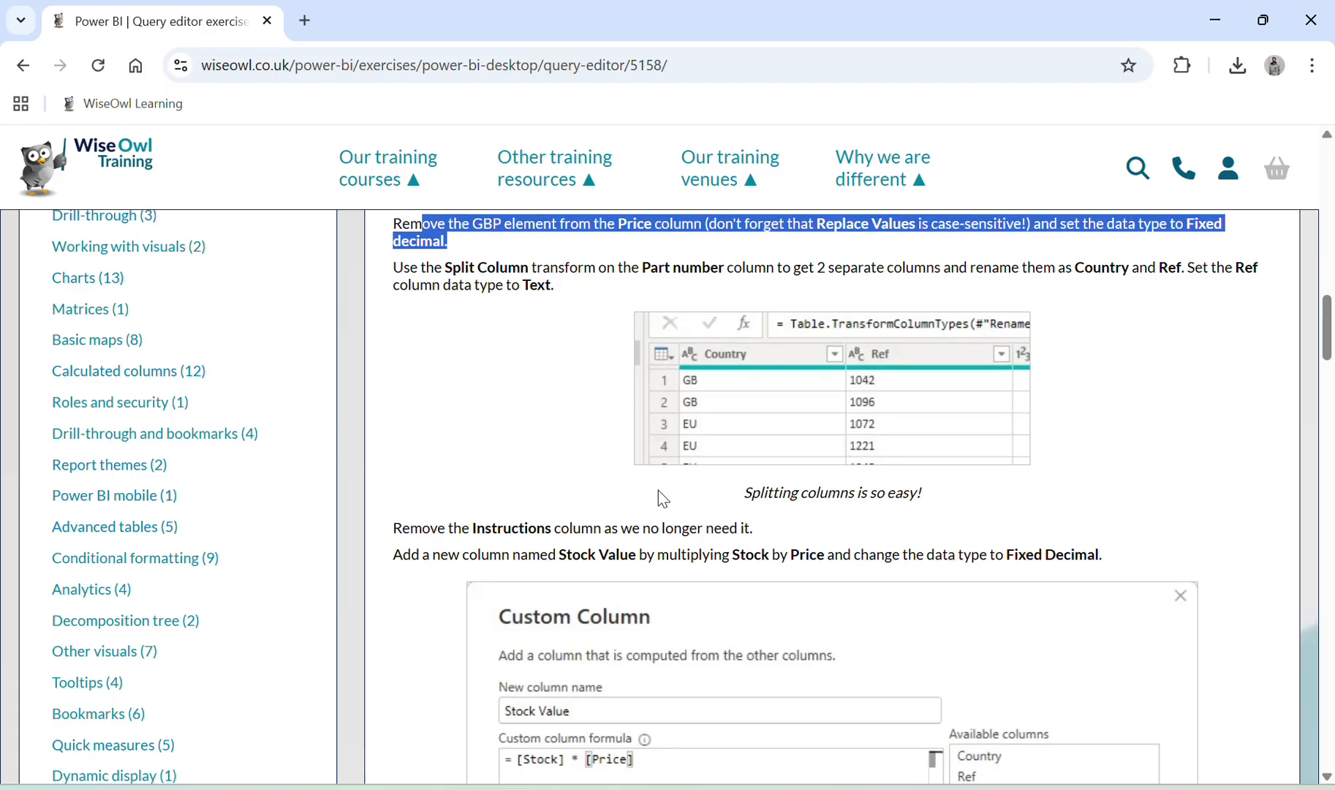
# Split Part number into two columns at each '/' delimiter
pyautogui.scroll(-1, 658, 490)
pyautogui.click(536, 256)
pyautogui.moveTo(535, 256); pyautogui.dragTo(621, 288)
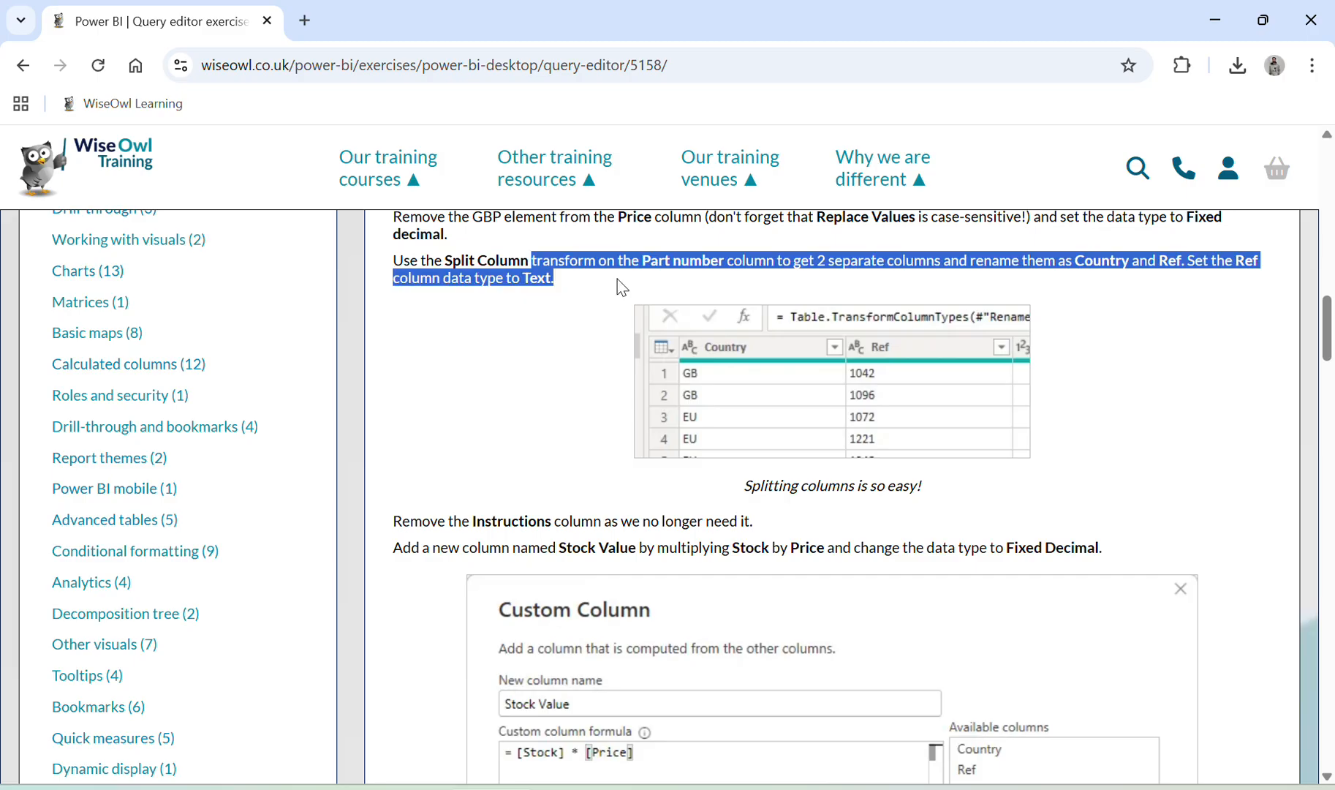
pyautogui.hotkey('alt', 'Tab')
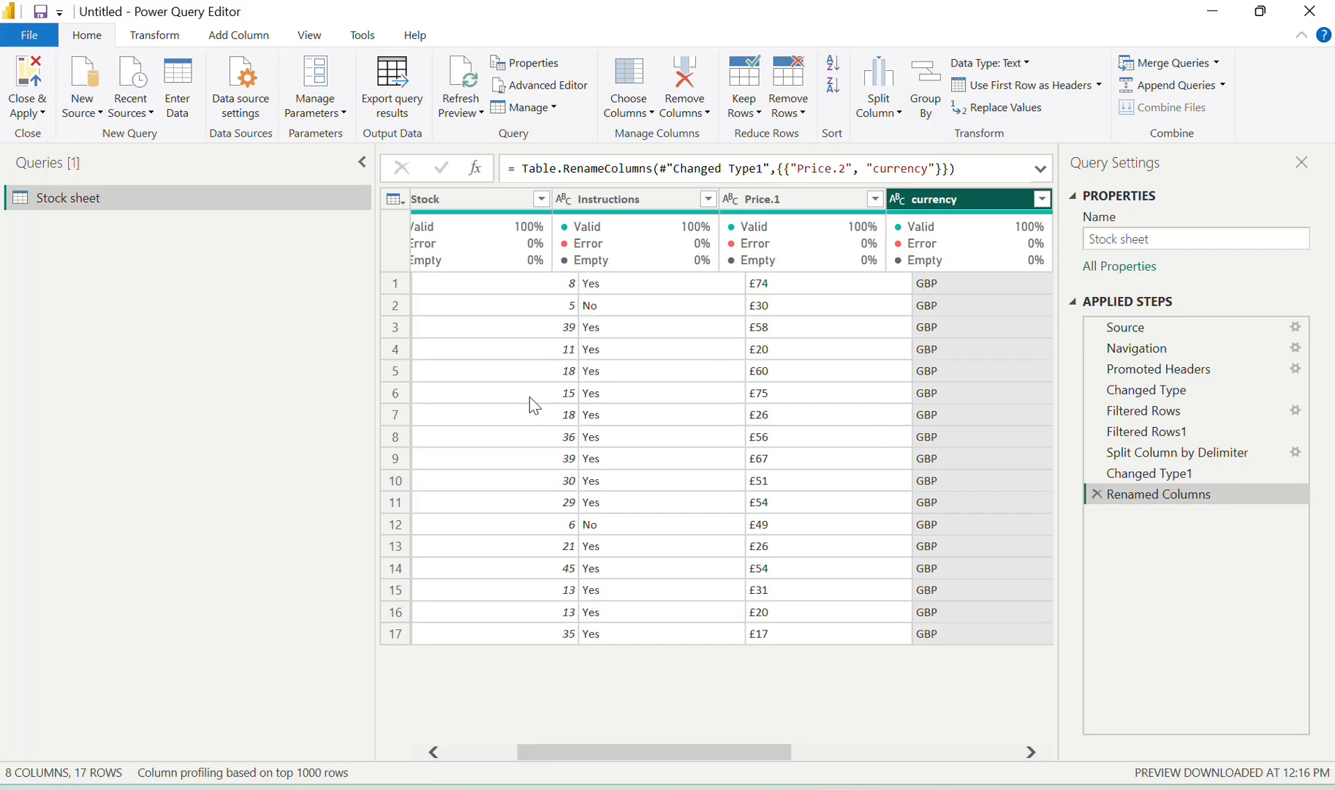
pyautogui.hscroll(-2, 530, 396)
pyautogui.click(484, 205)
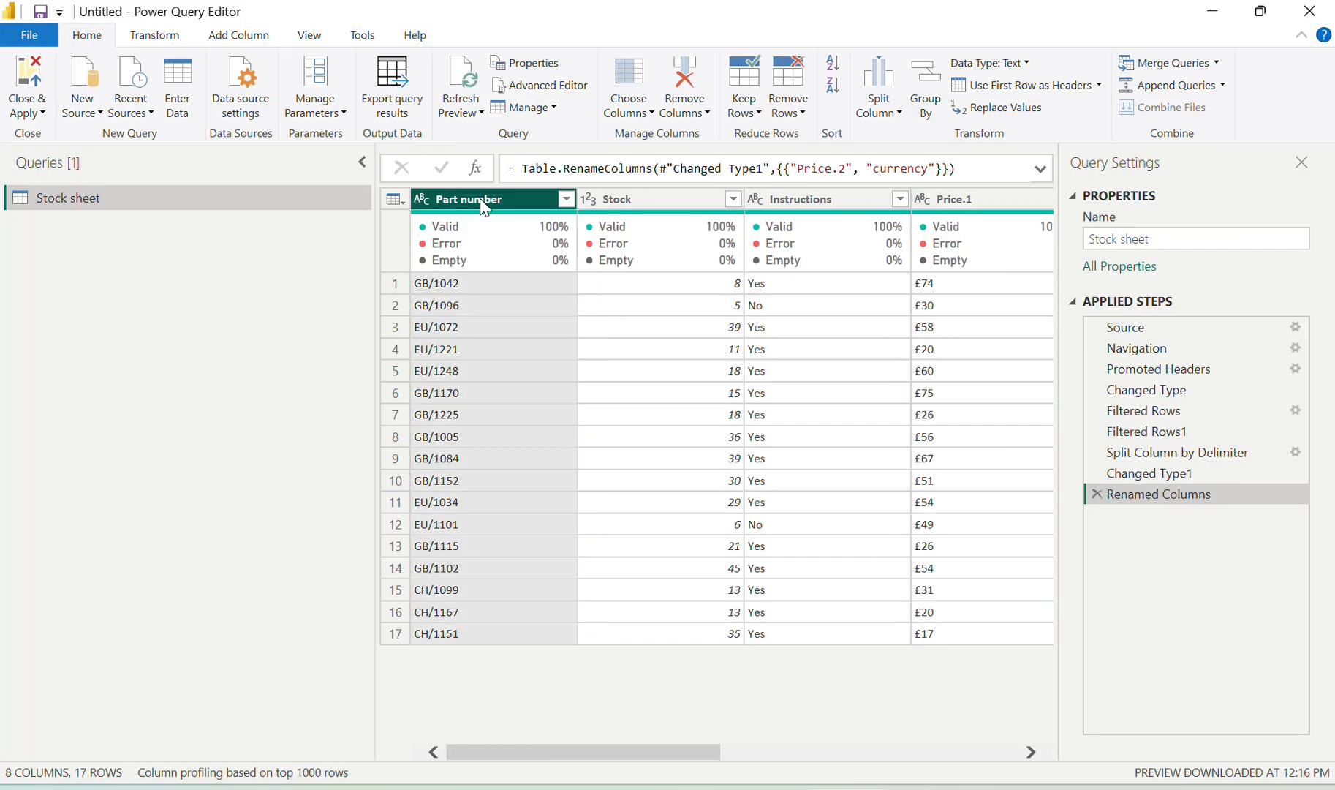
pyautogui.hotkey('alt', 'Tab')
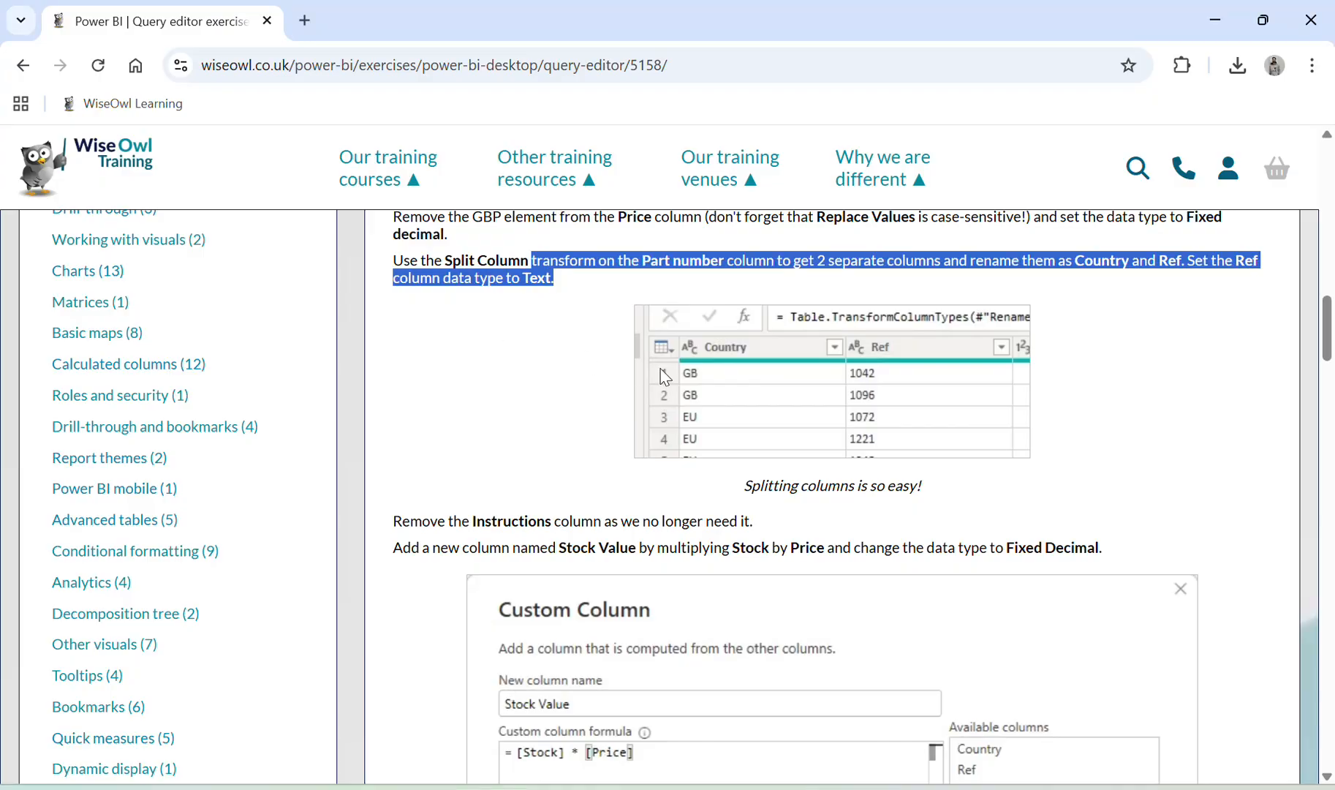
pyautogui.hotkey('alt', 'Tab')
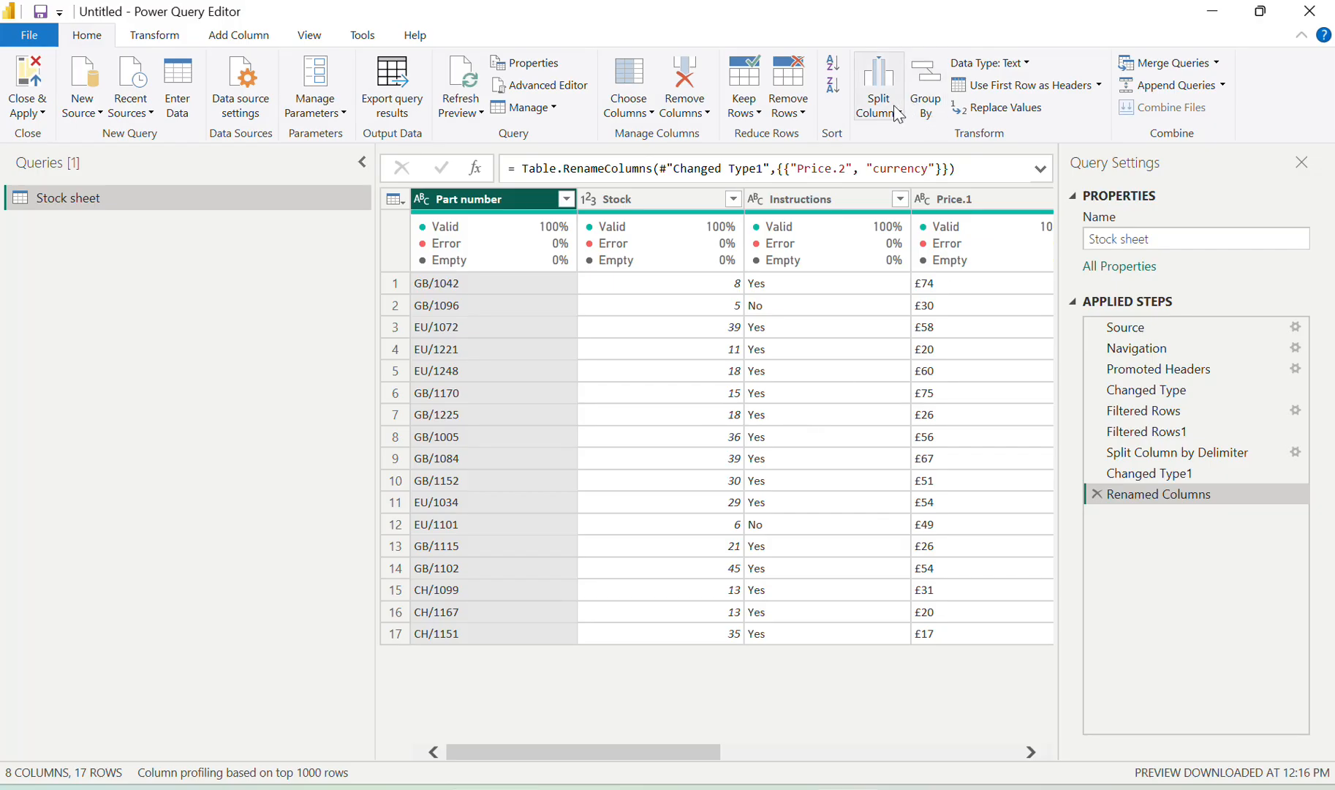
pyautogui.click(898, 114)
pyautogui.click(907, 138)
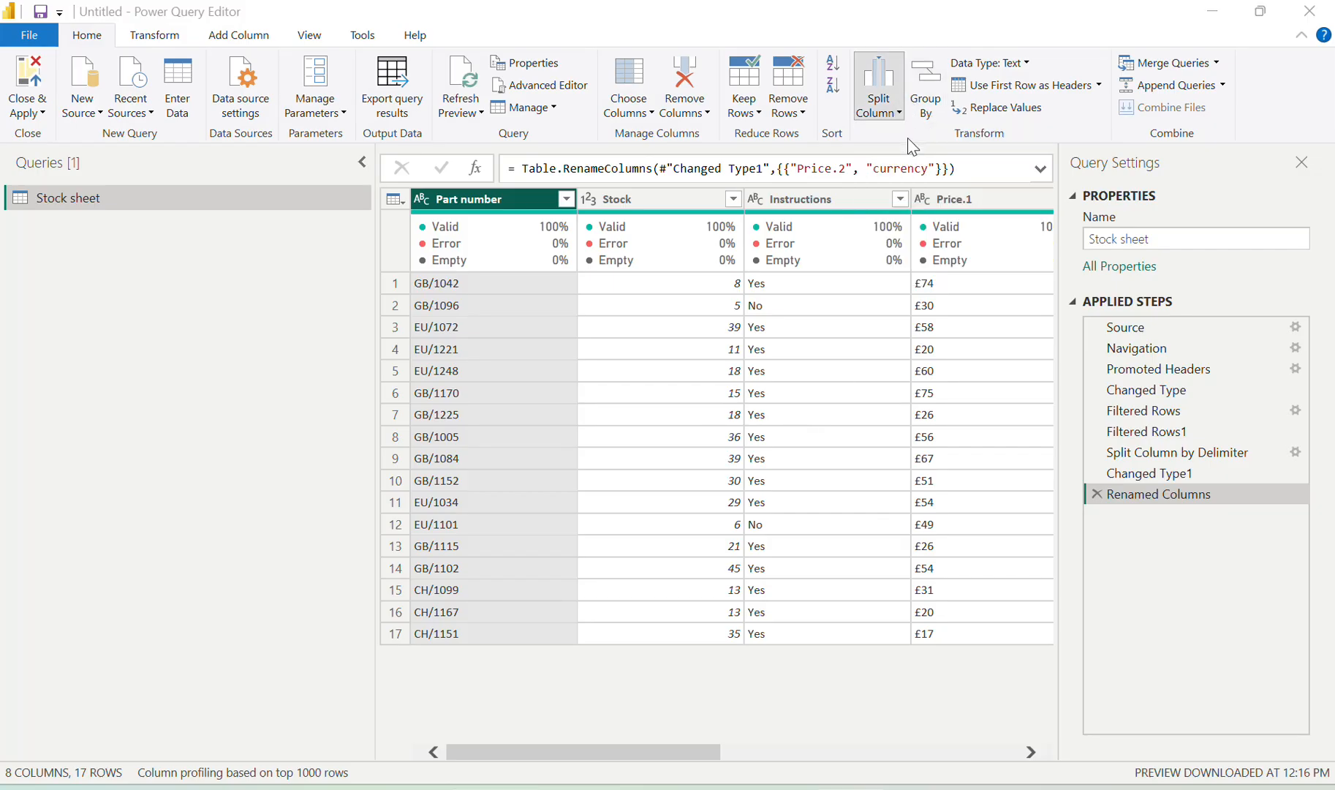
pyautogui.click(414, 276)
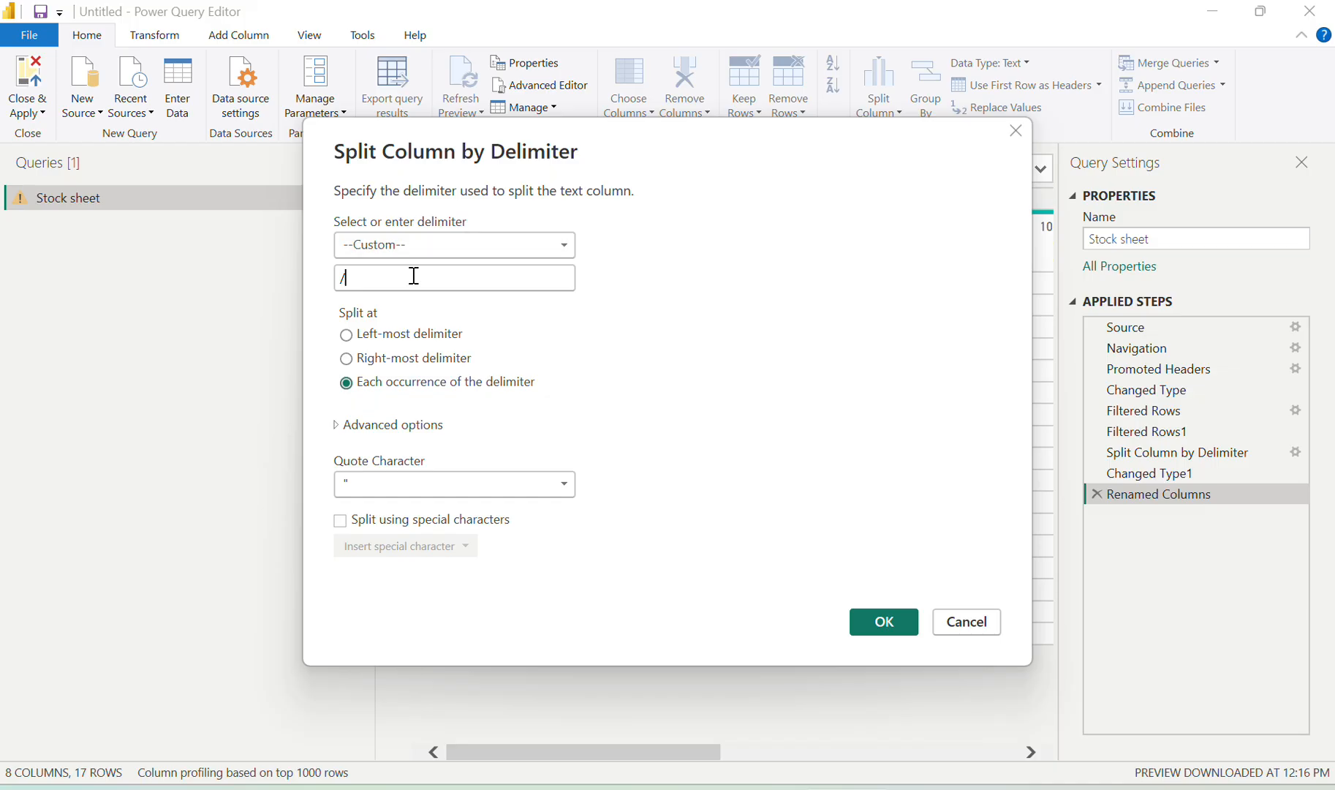
pyautogui.click(882, 627)
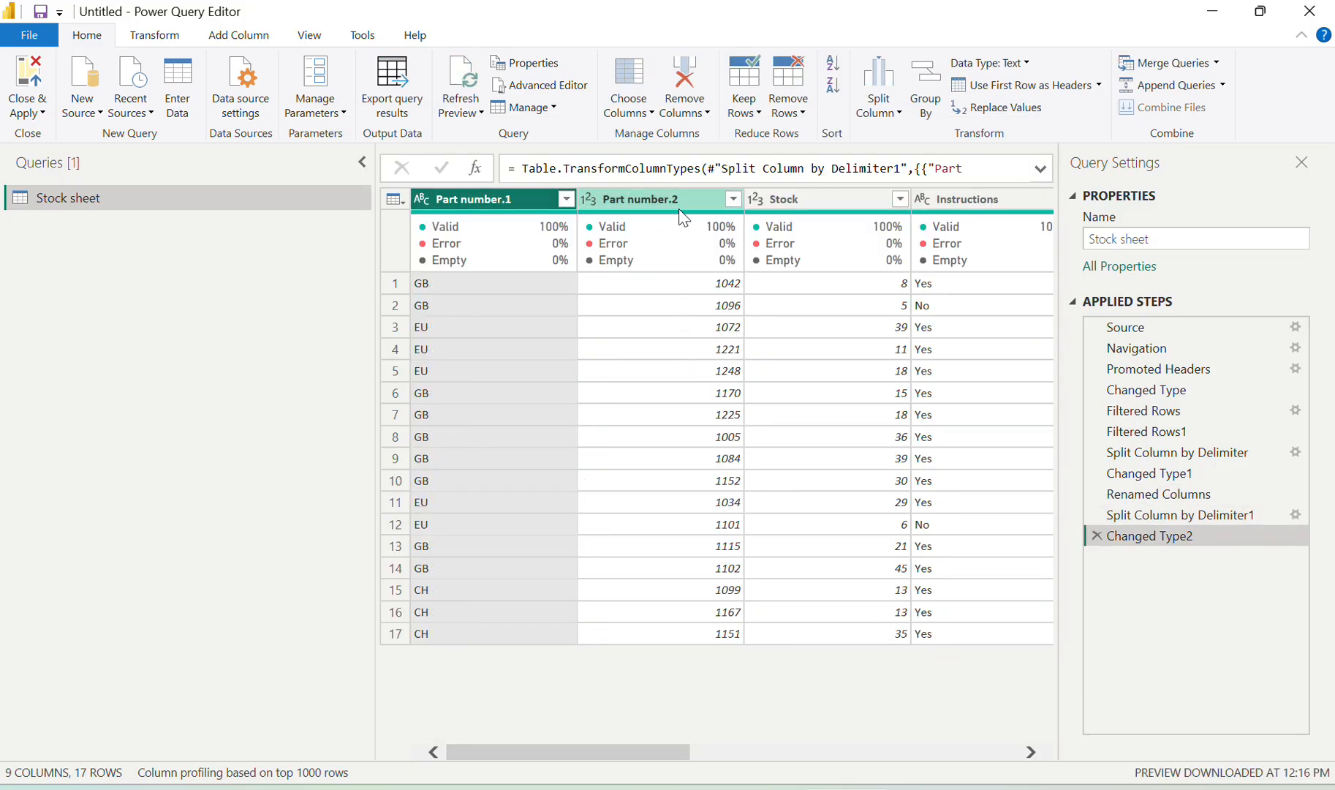
# Rename Part number.1 to Country and Part number.2 to Ref
pyautogui.hotkey('alt', 'Tab')
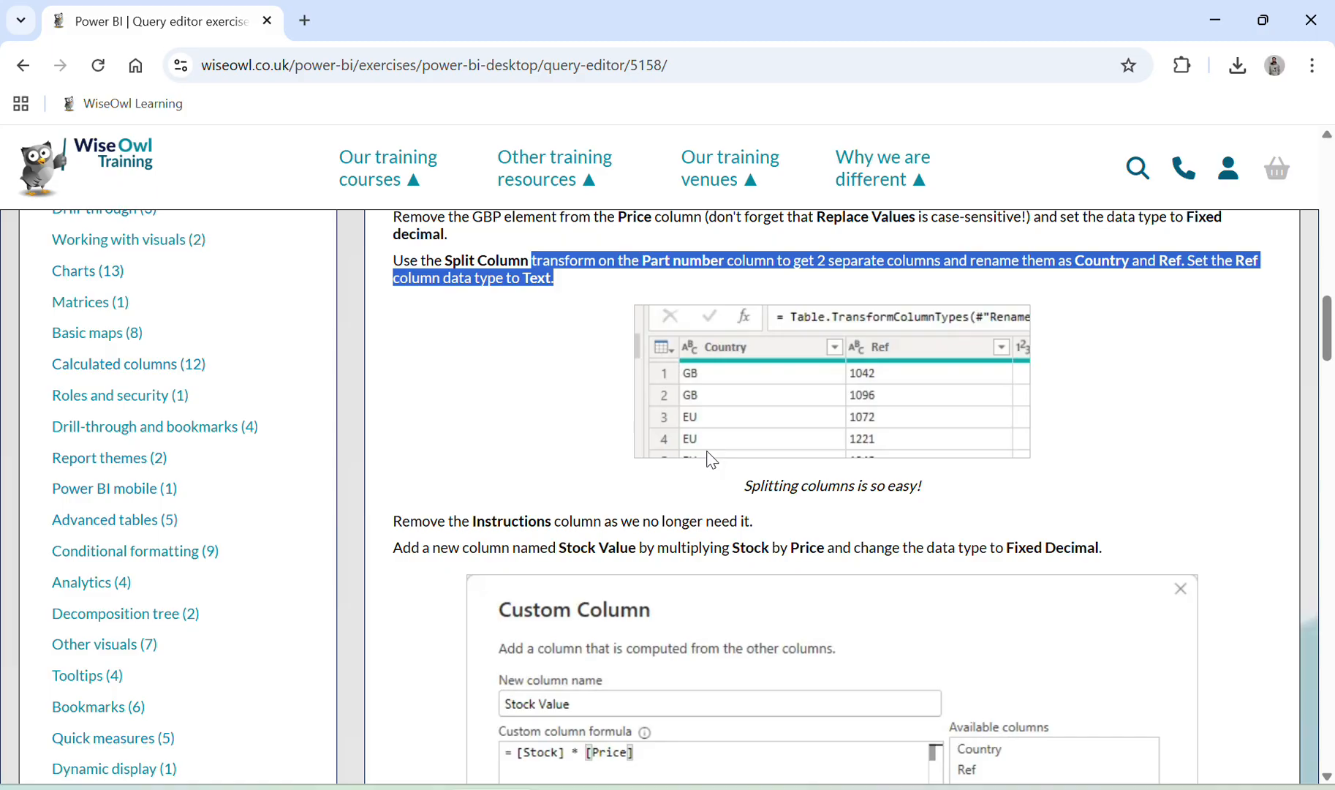
pyautogui.hotkey('alt', 'Tab')
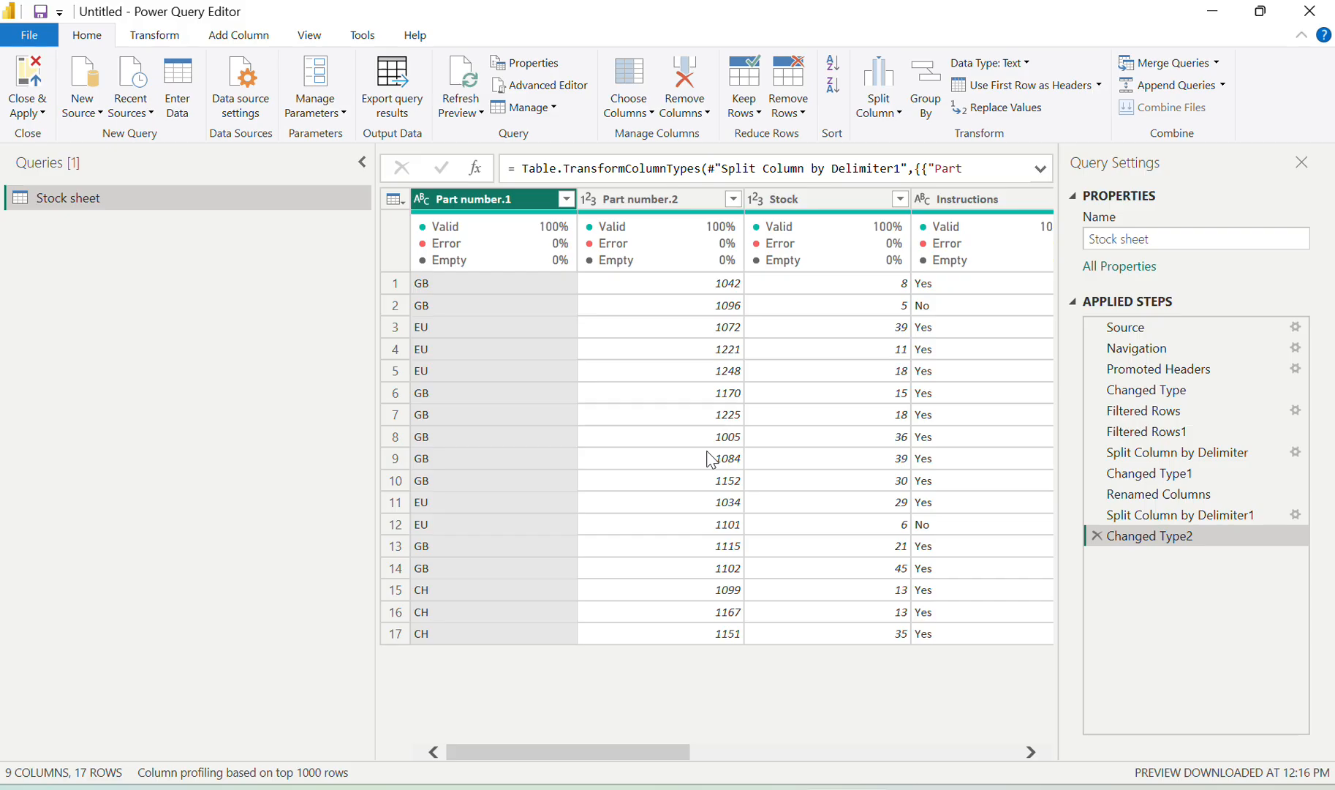
pyautogui.doubleClick(466, 199)
pyautogui.write('Country')
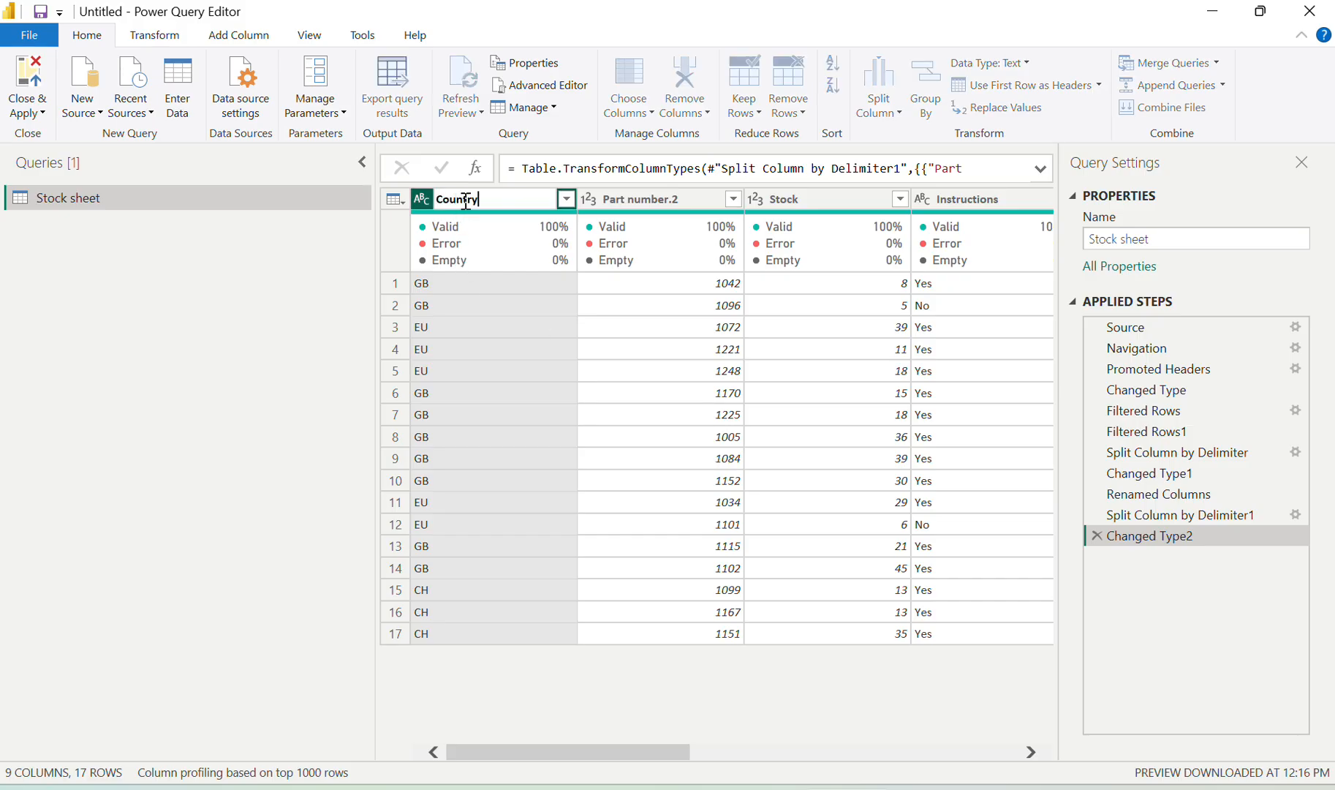
pyautogui.press('Return')
pyautogui.click(649, 202)
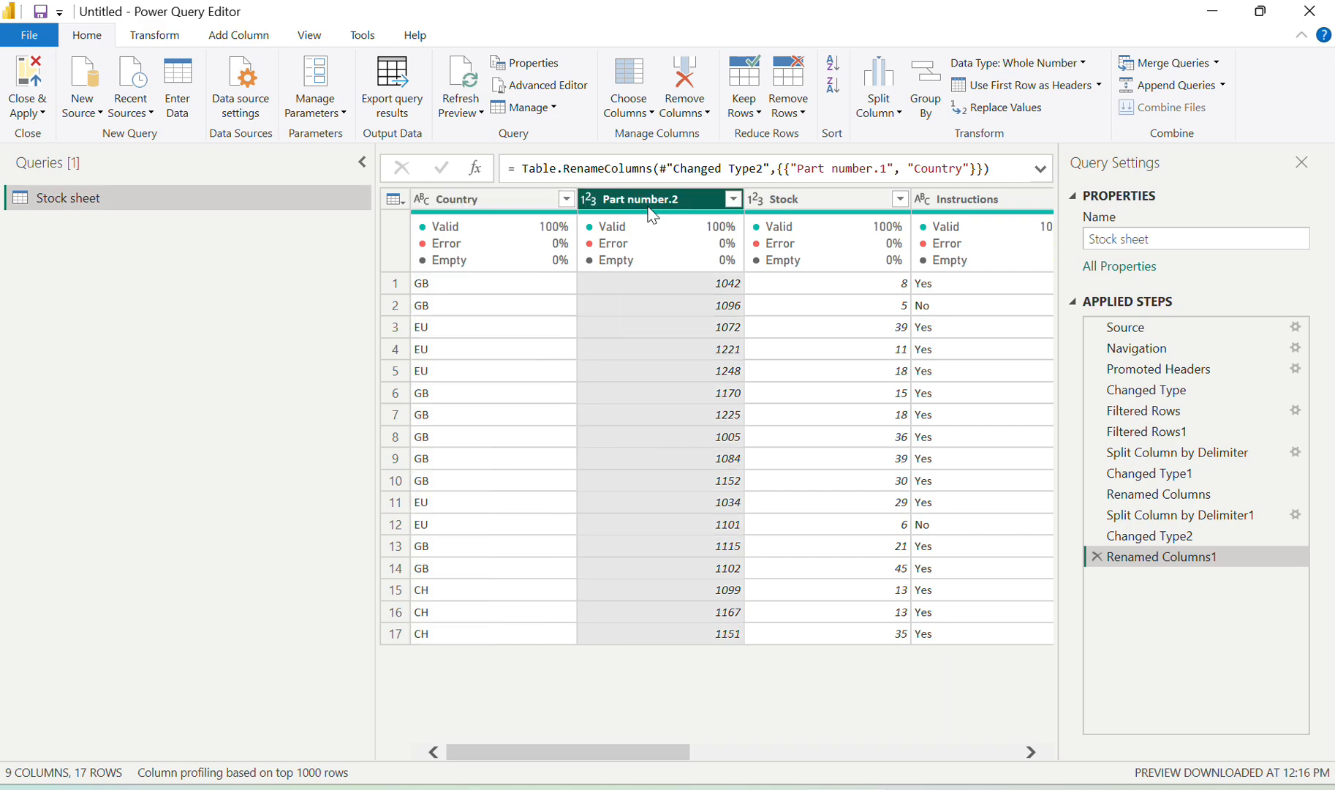
pyautogui.doubleClick(649, 201)
pyautogui.write('Ref')
pyautogui.press('Return')
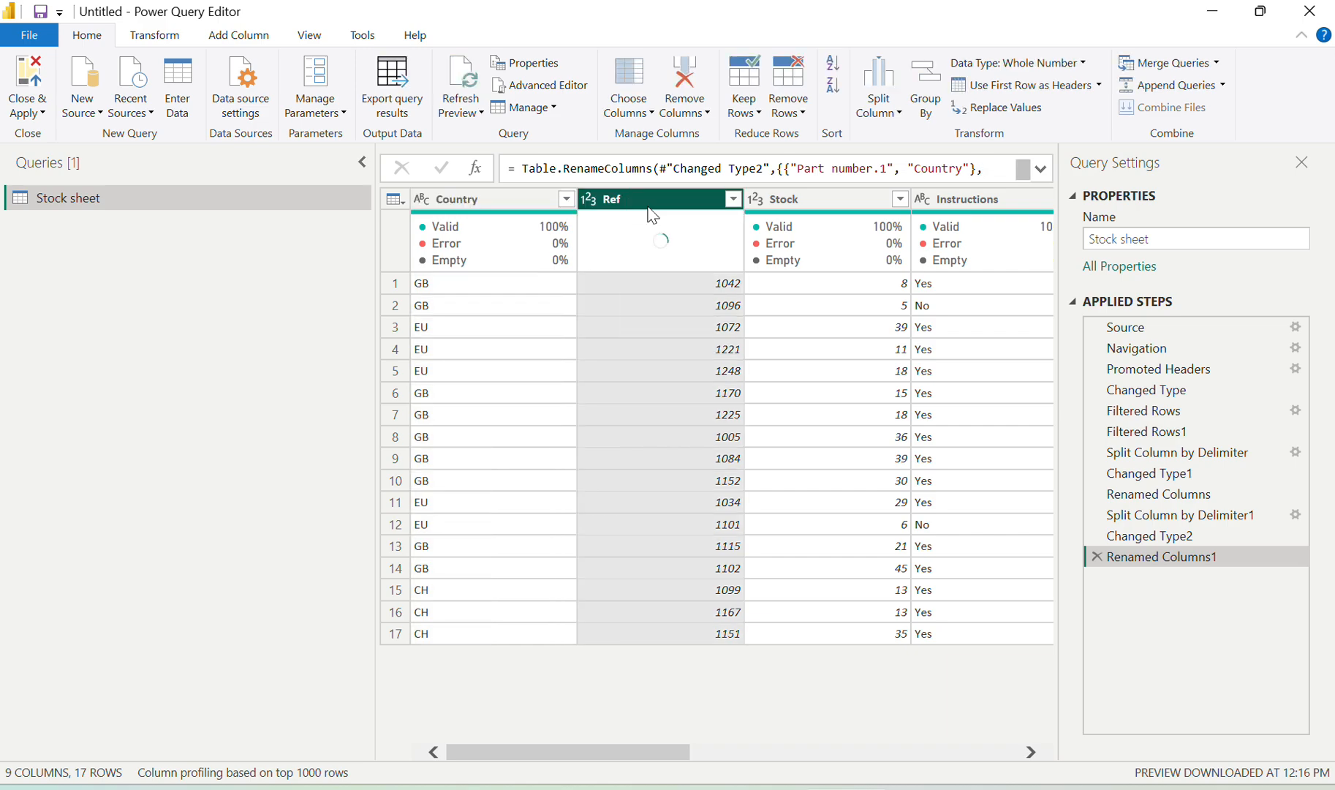
pyautogui.hotkey('alt', 'Tab')
# Delete the Instructions column, leaving 8 columns and 17 rows
pyautogui.scroll(-1, 931, 616)
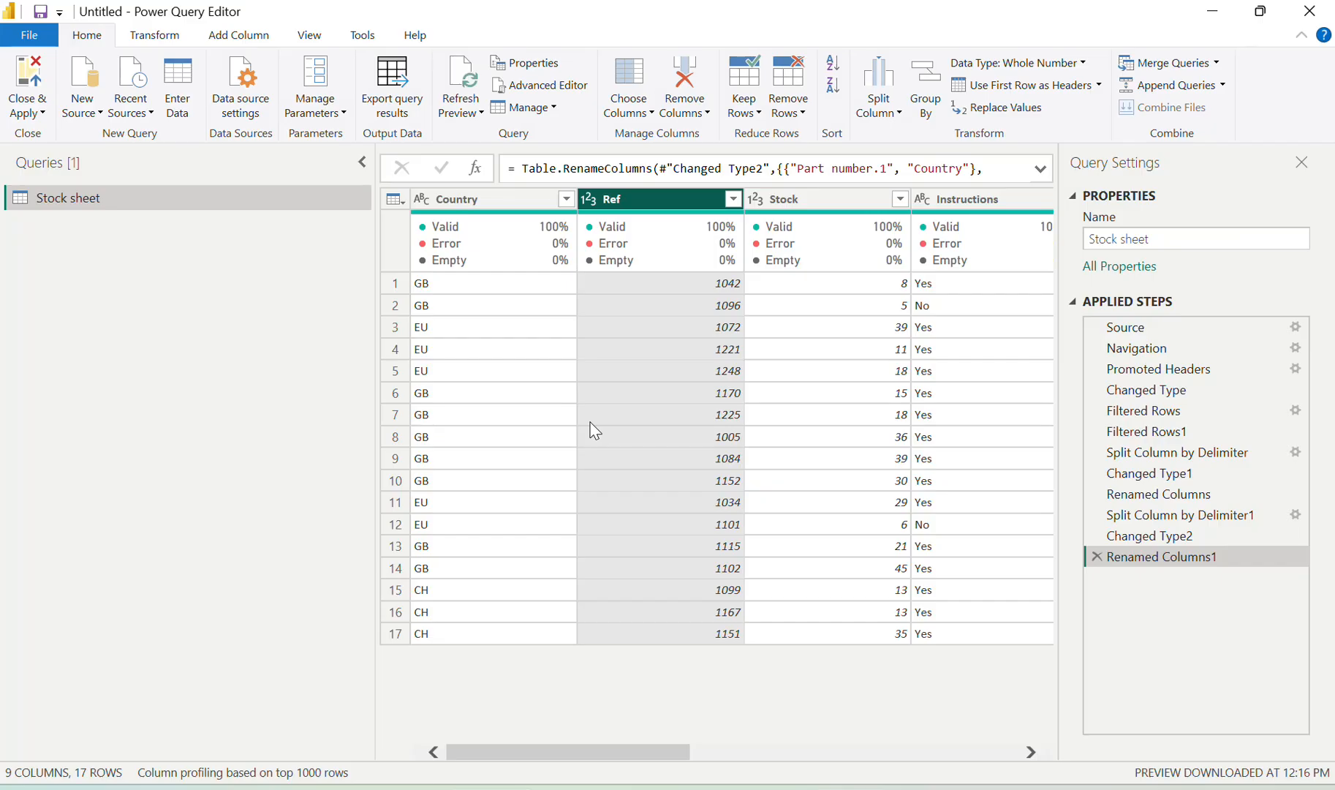
pyautogui.hotkey('alt', 'Tab')
pyautogui.hscroll(2, 775, 373)
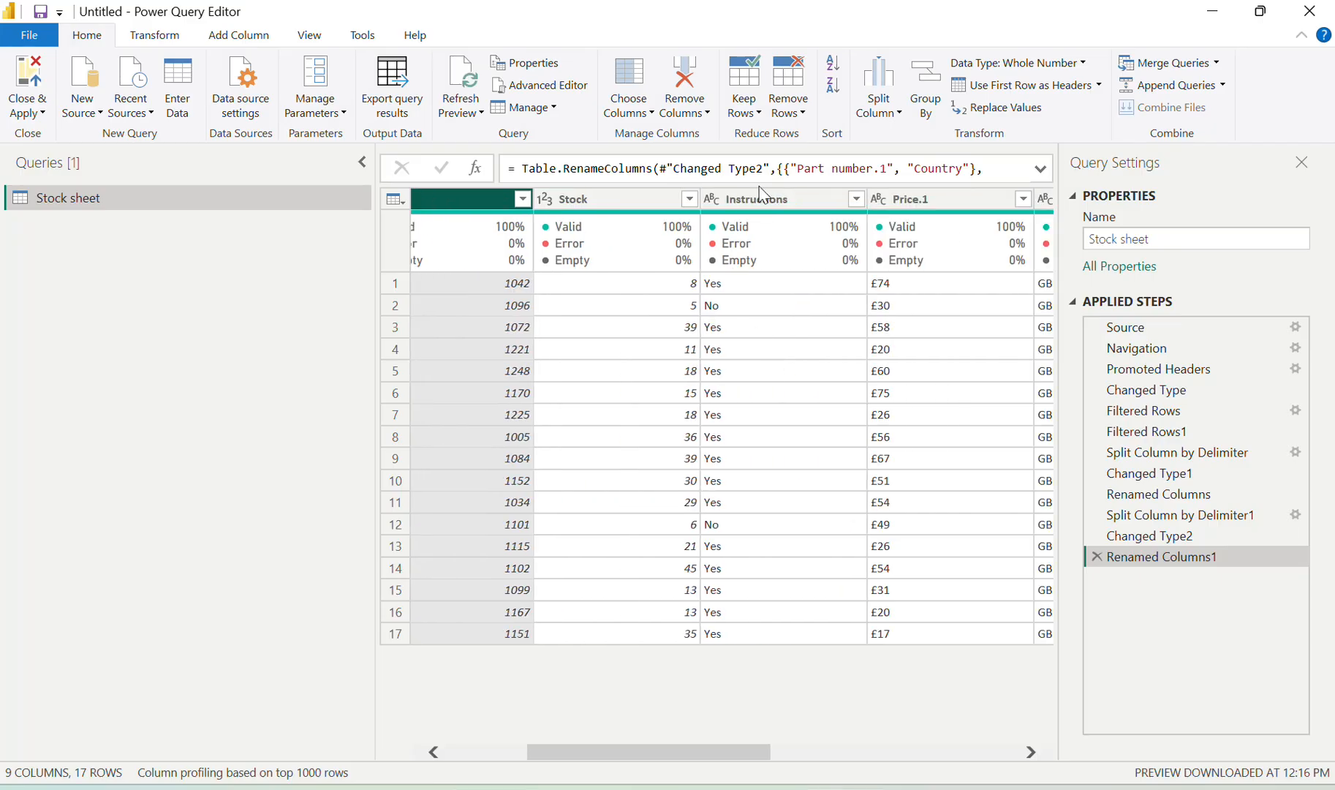
pyautogui.click(766, 209)
pyautogui.rightClick(766, 208)
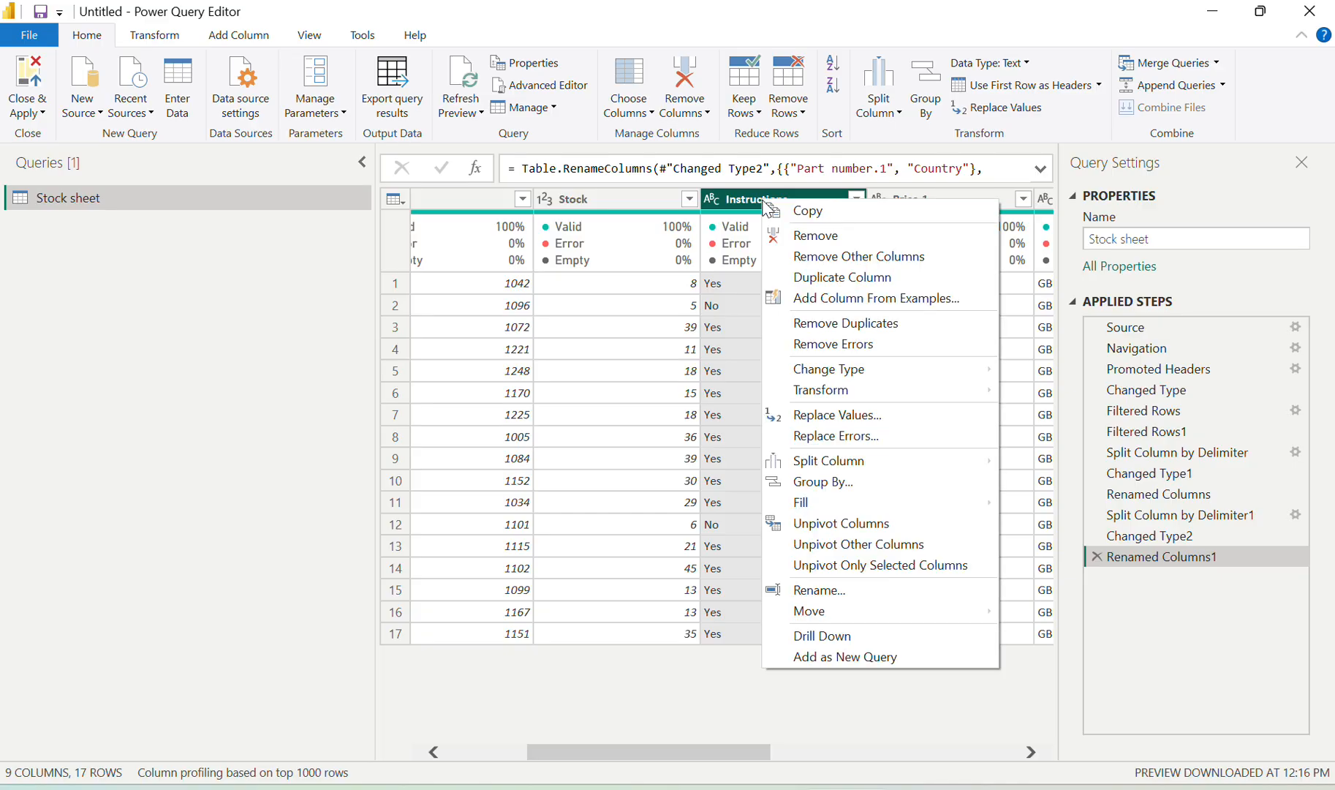
pyautogui.click(791, 234)
pyautogui.hotkey('alt', 'Tab')
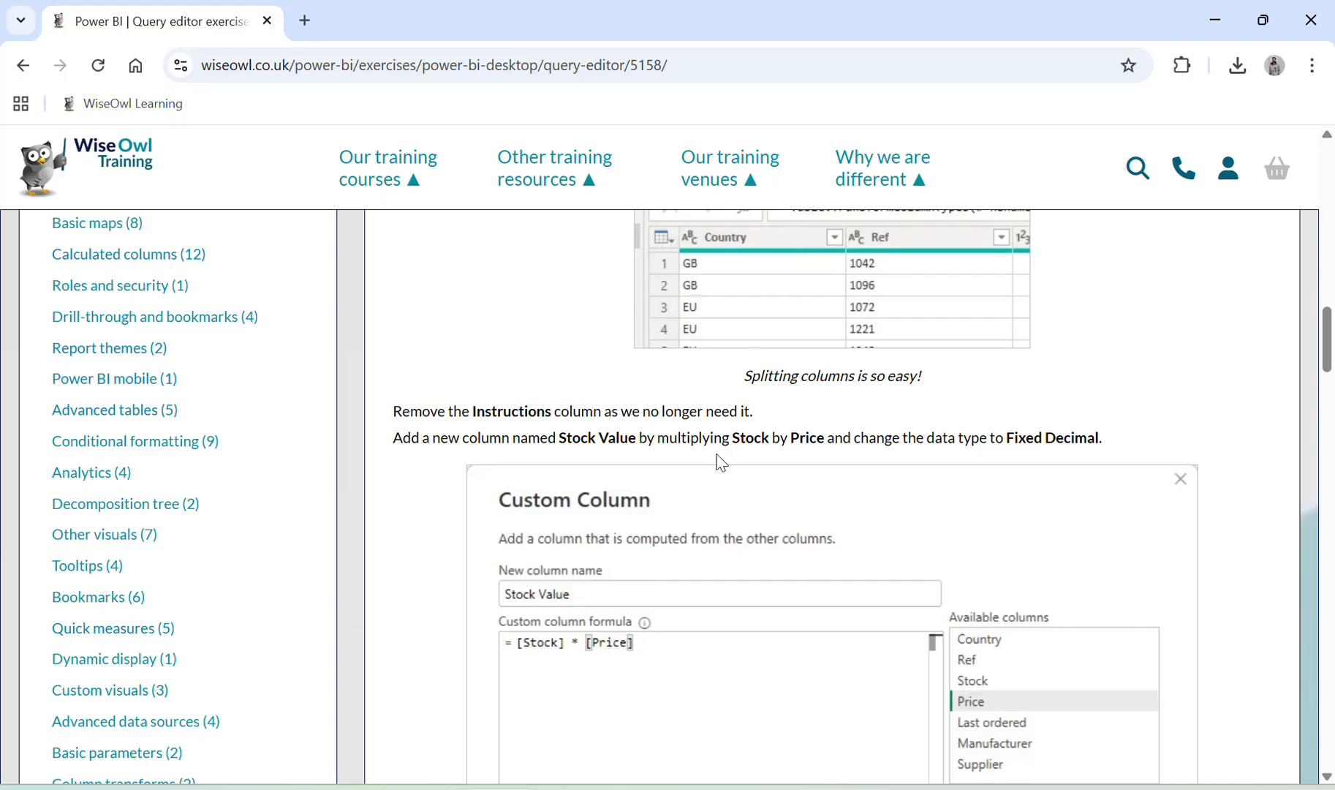
pyautogui.scroll(-1, 720, 461)
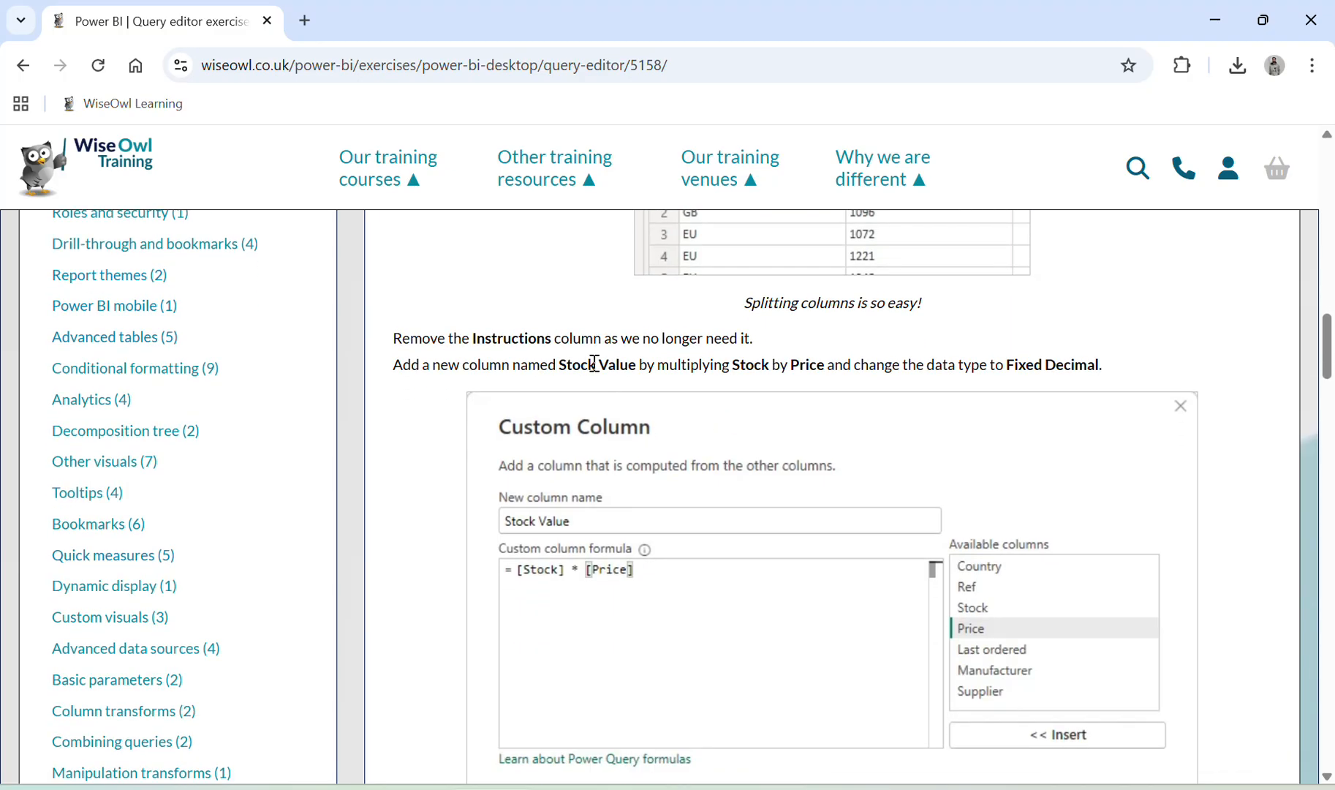
pyautogui.hotkey('alt', 'Tab')
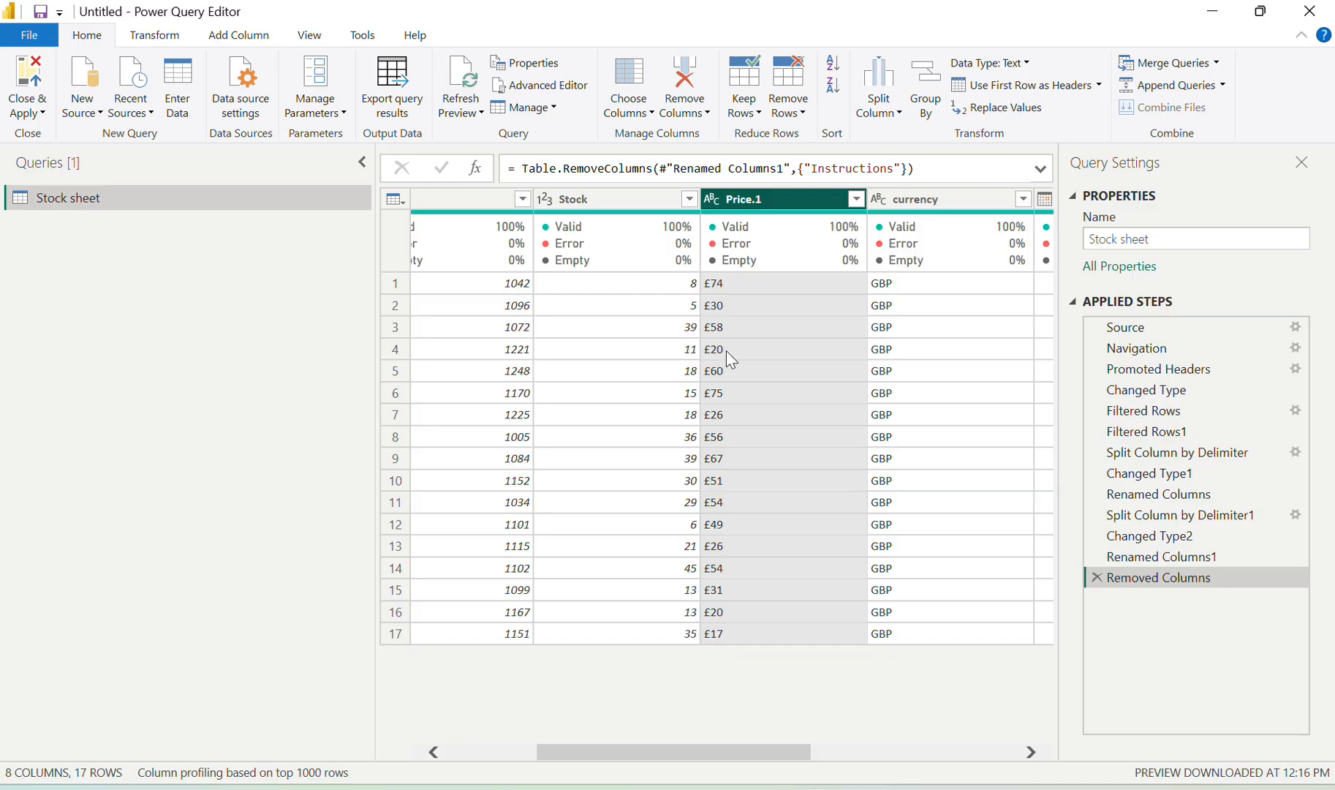
pyautogui.hotkey('alt', 'Tab')
pyautogui.hotkey('alt', 'Tab')
# Start a new custom column named Stock Value
pyautogui.click(226, 40)
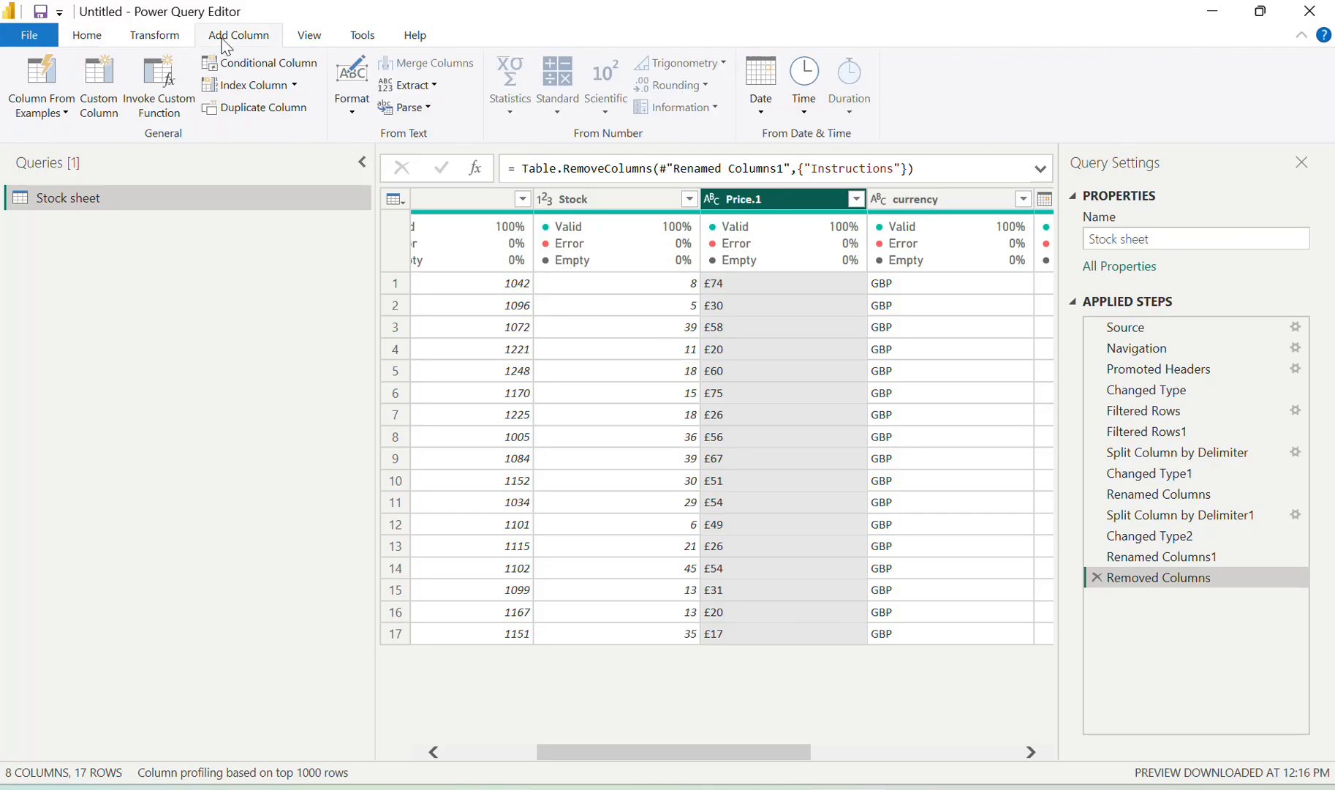
pyautogui.click(101, 87)
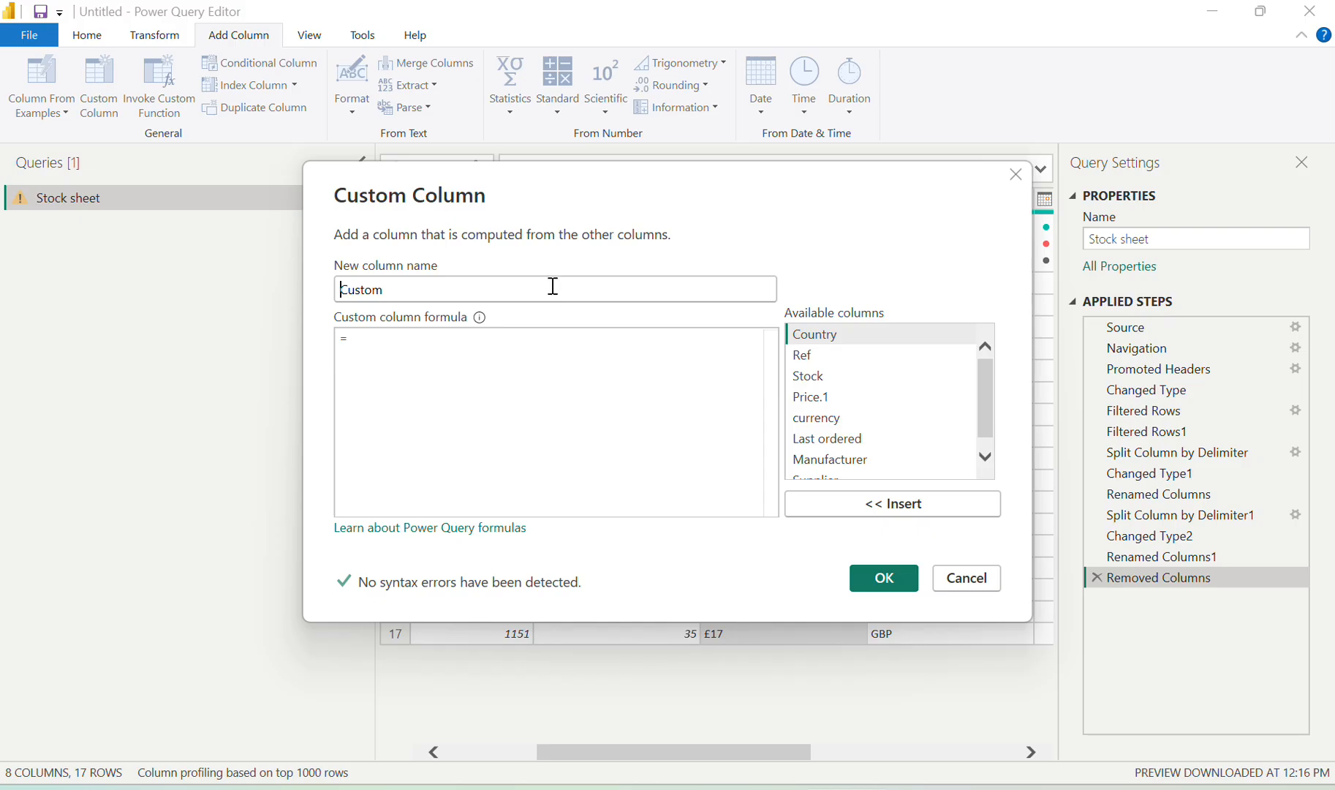
pyautogui.click(524, 289)
pyautogui.doubleClick(524, 289)
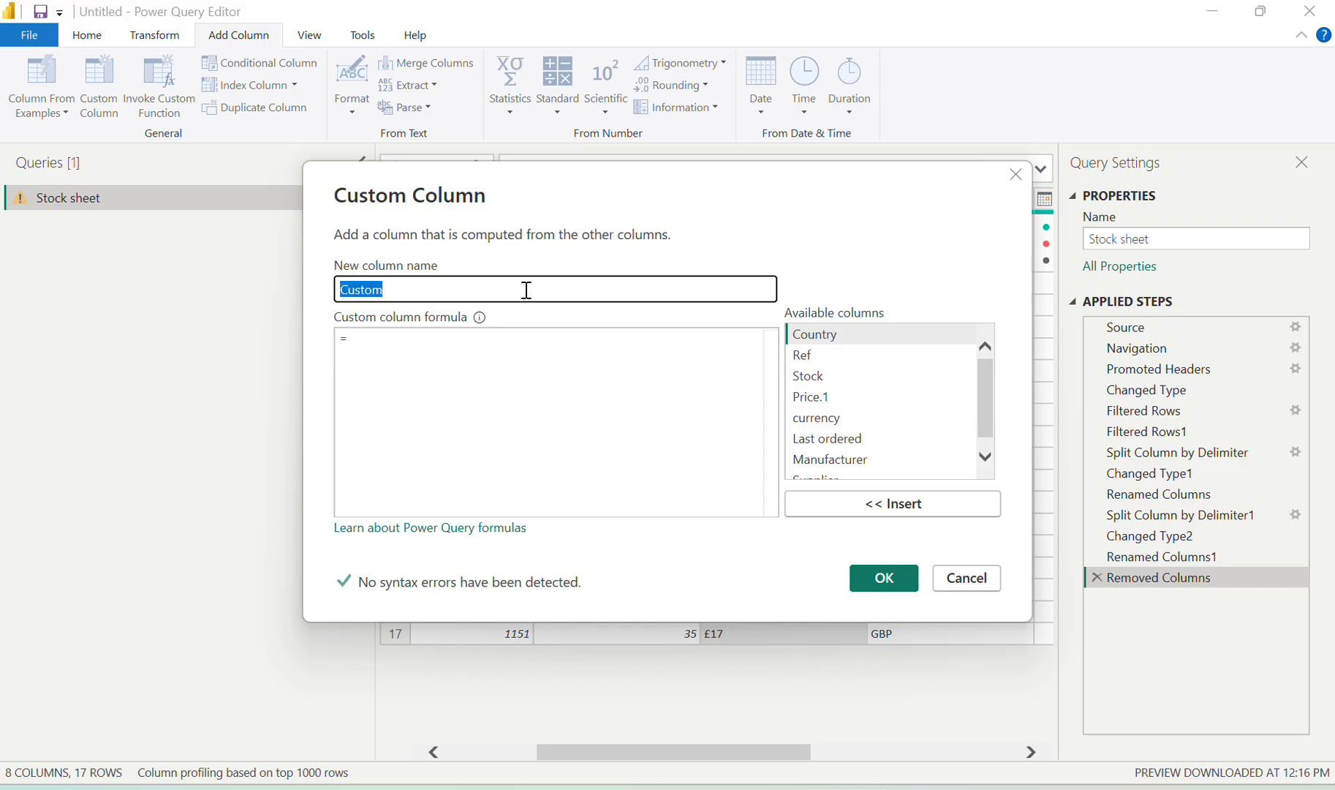
pyautogui.write('Stock Value')
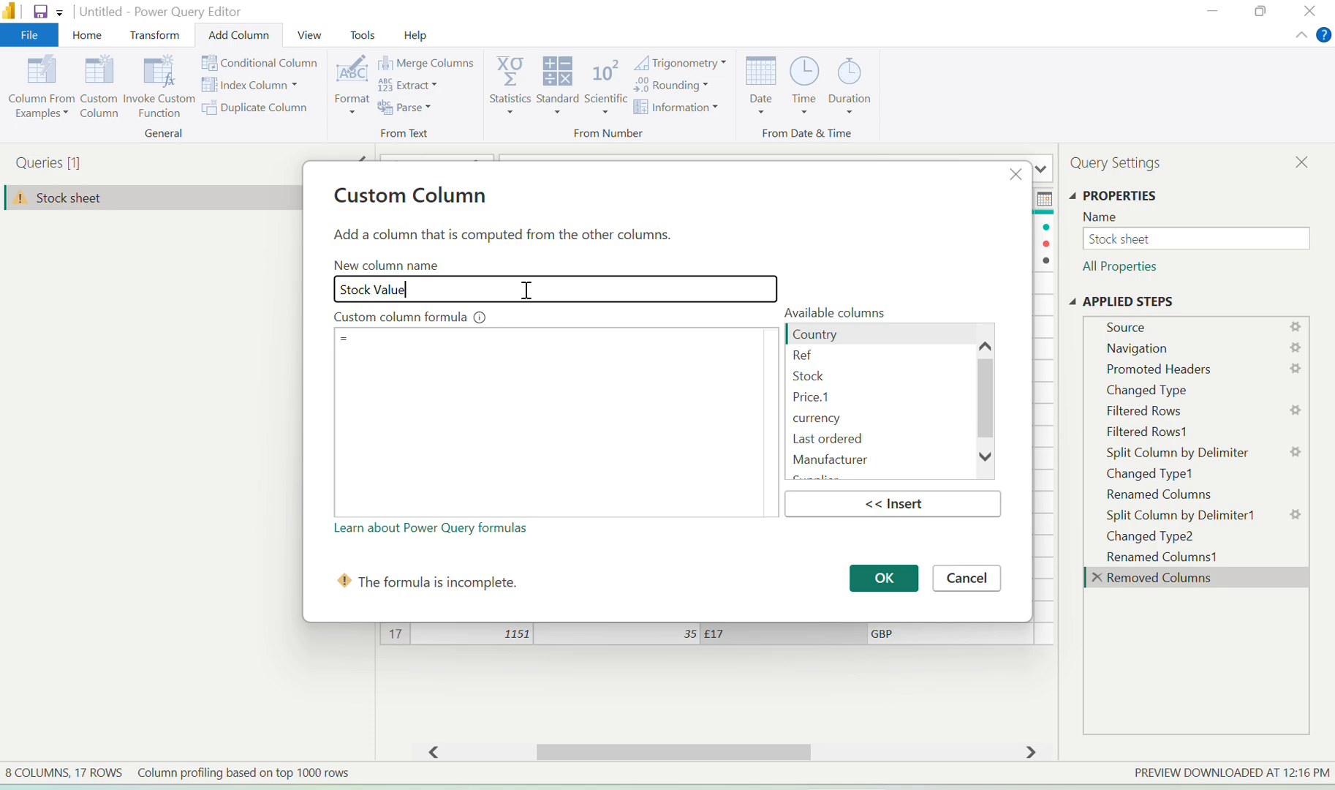
# Define the column formula as [Stock] * [Price.1] and create it
pyautogui.click(474, 374)
pyautogui.hotkey('alt', 'Tab')
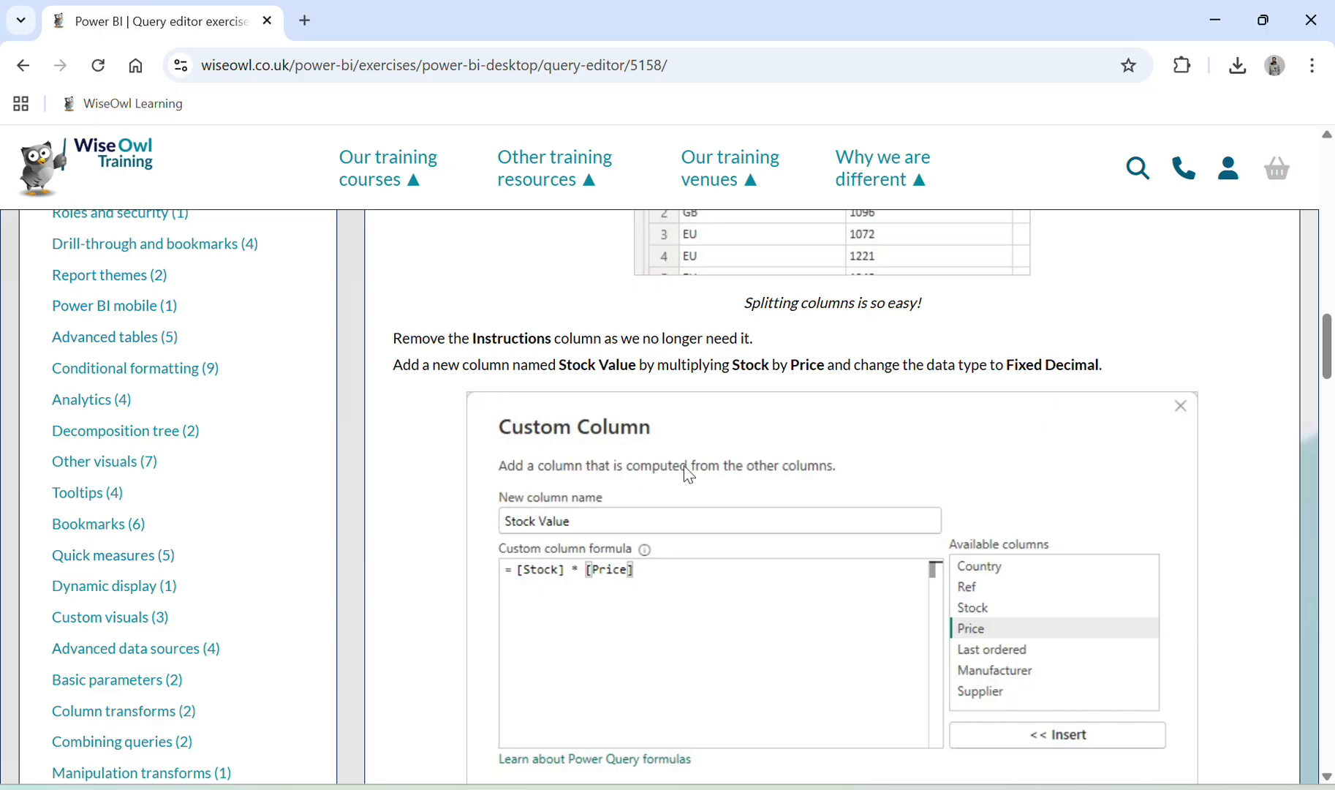
pyautogui.scroll(-3, 686, 476)
pyautogui.hotkey('alt', 'Tab')
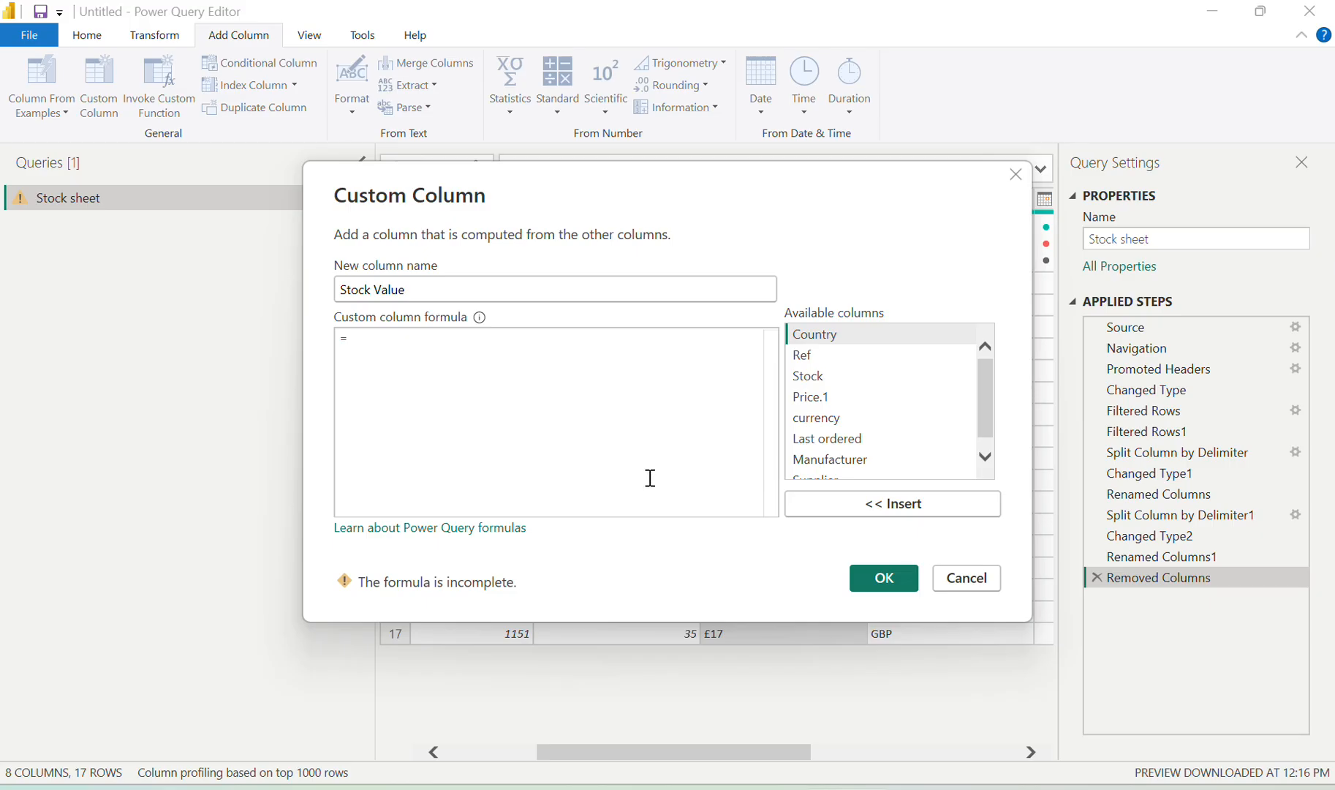
pyautogui.click(823, 380)
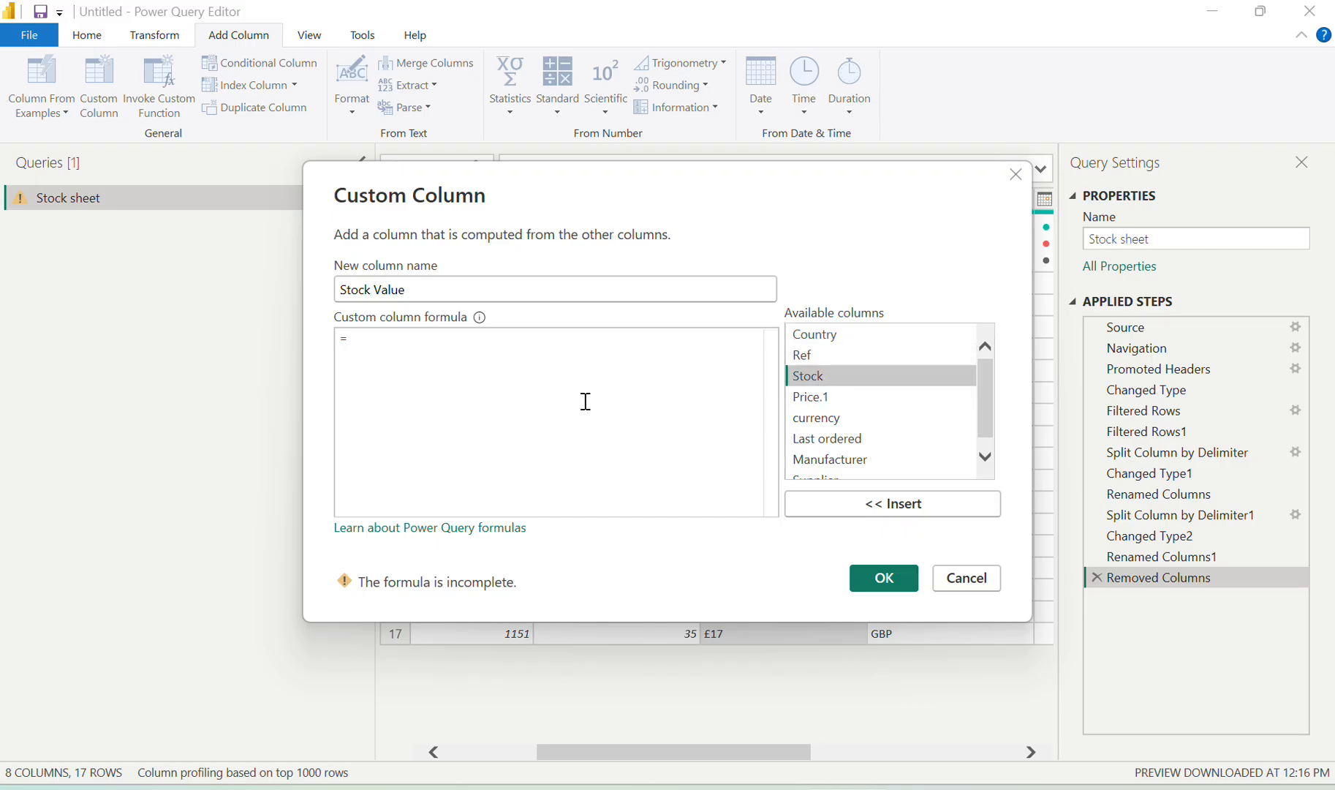
pyautogui.click(897, 508)
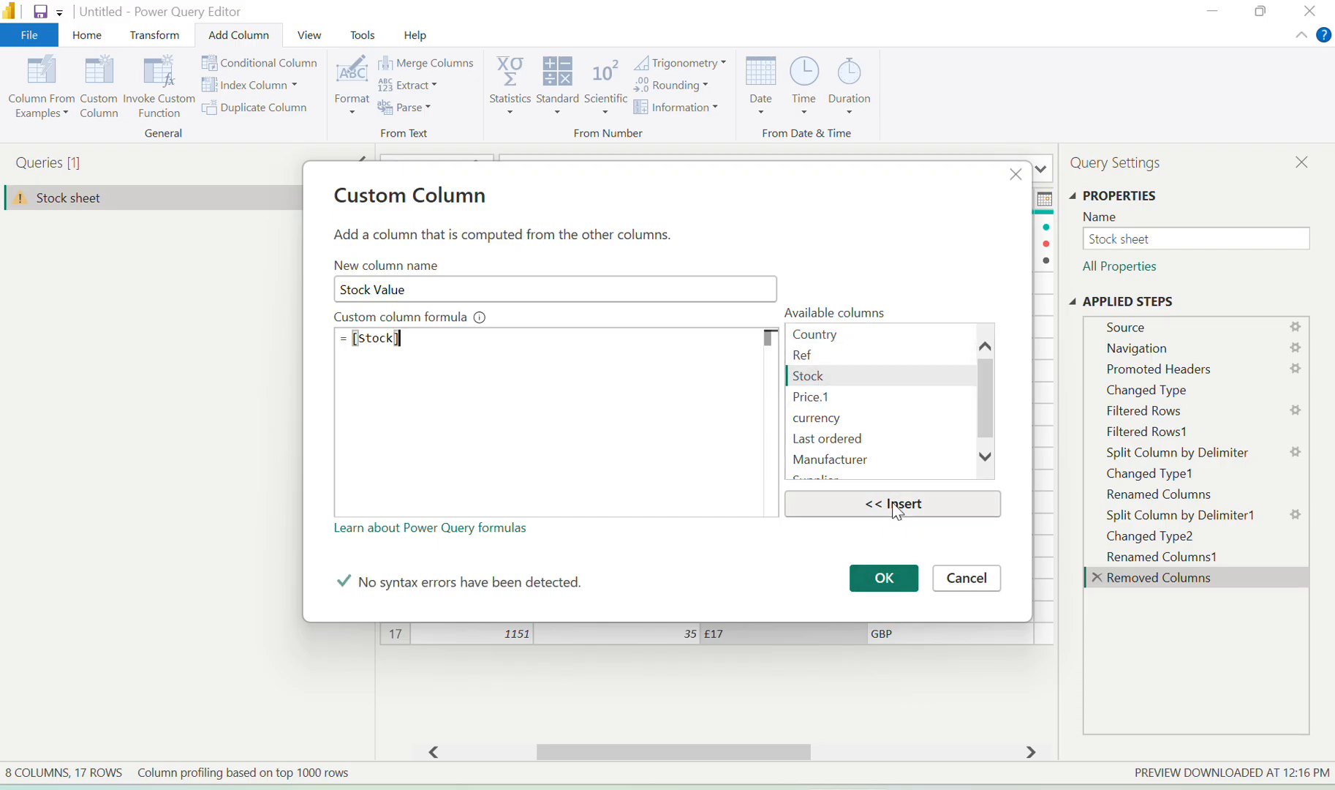
pyautogui.write('*')
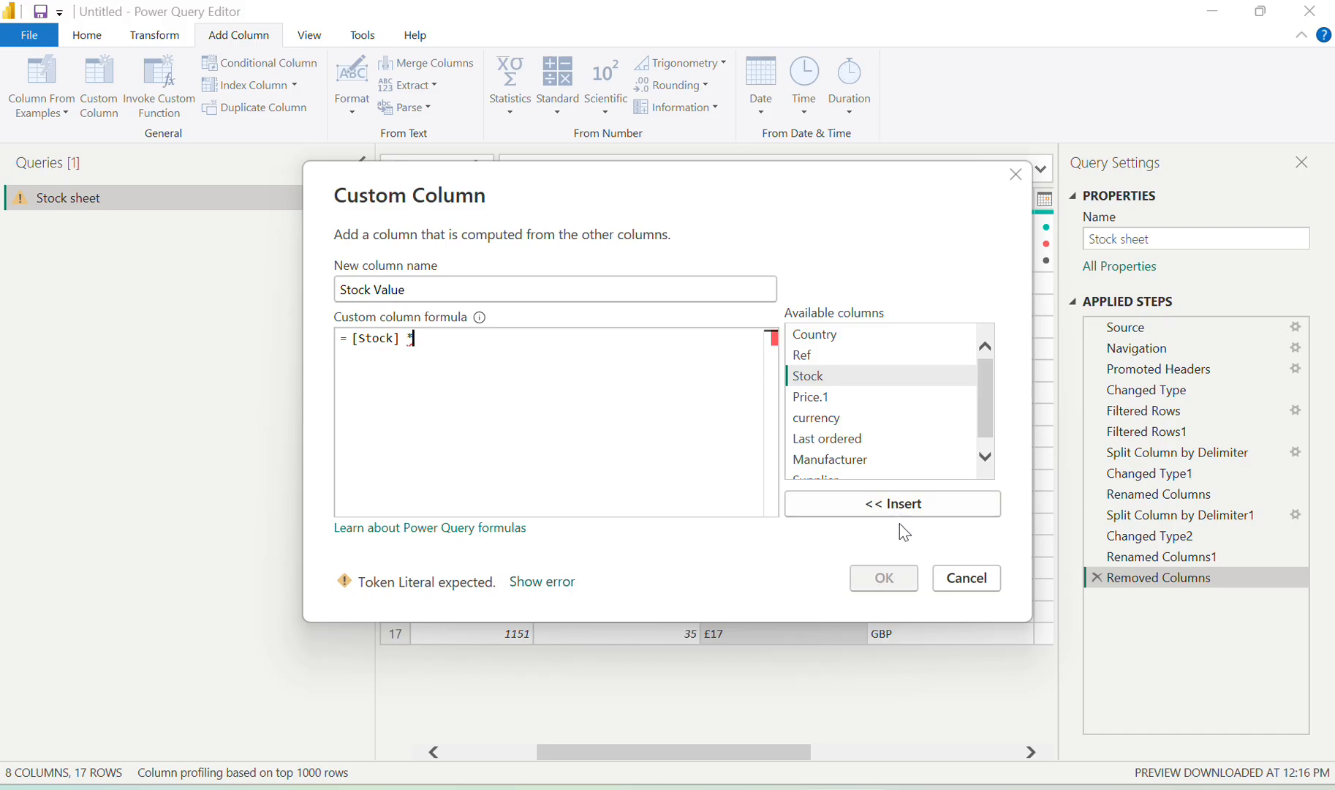
pyautogui.click(819, 398)
pyautogui.click(891, 514)
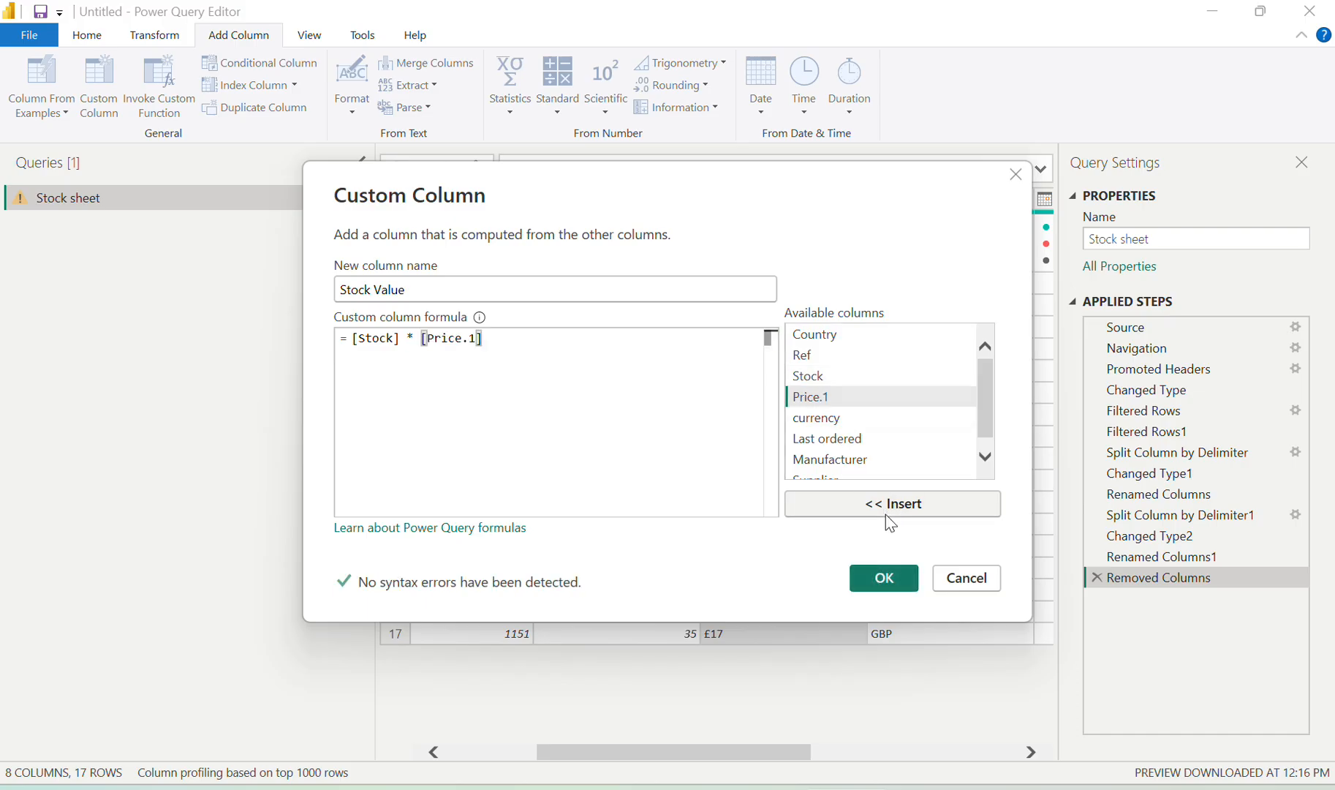
pyautogui.click(892, 581)
pyautogui.hscroll(-5, 827, 470)
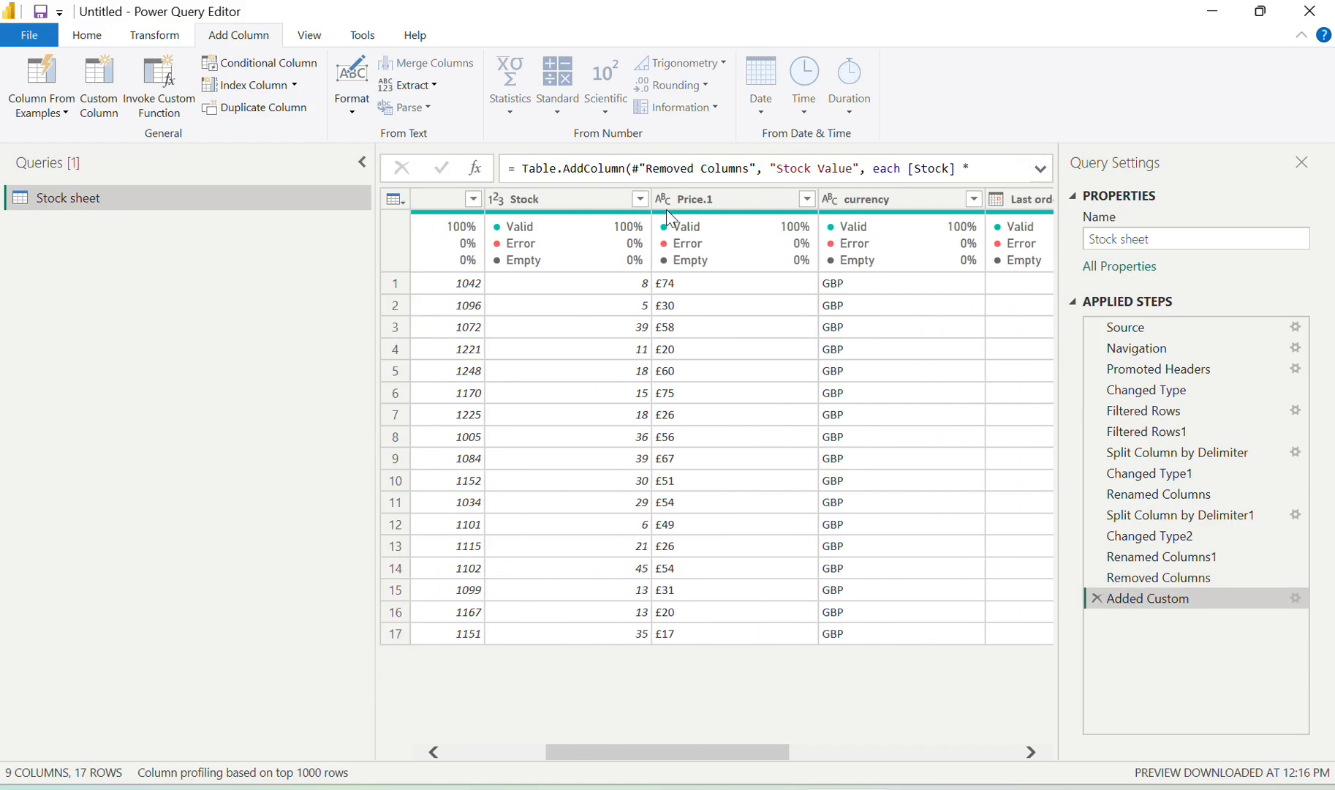
pyautogui.click(666, 201)
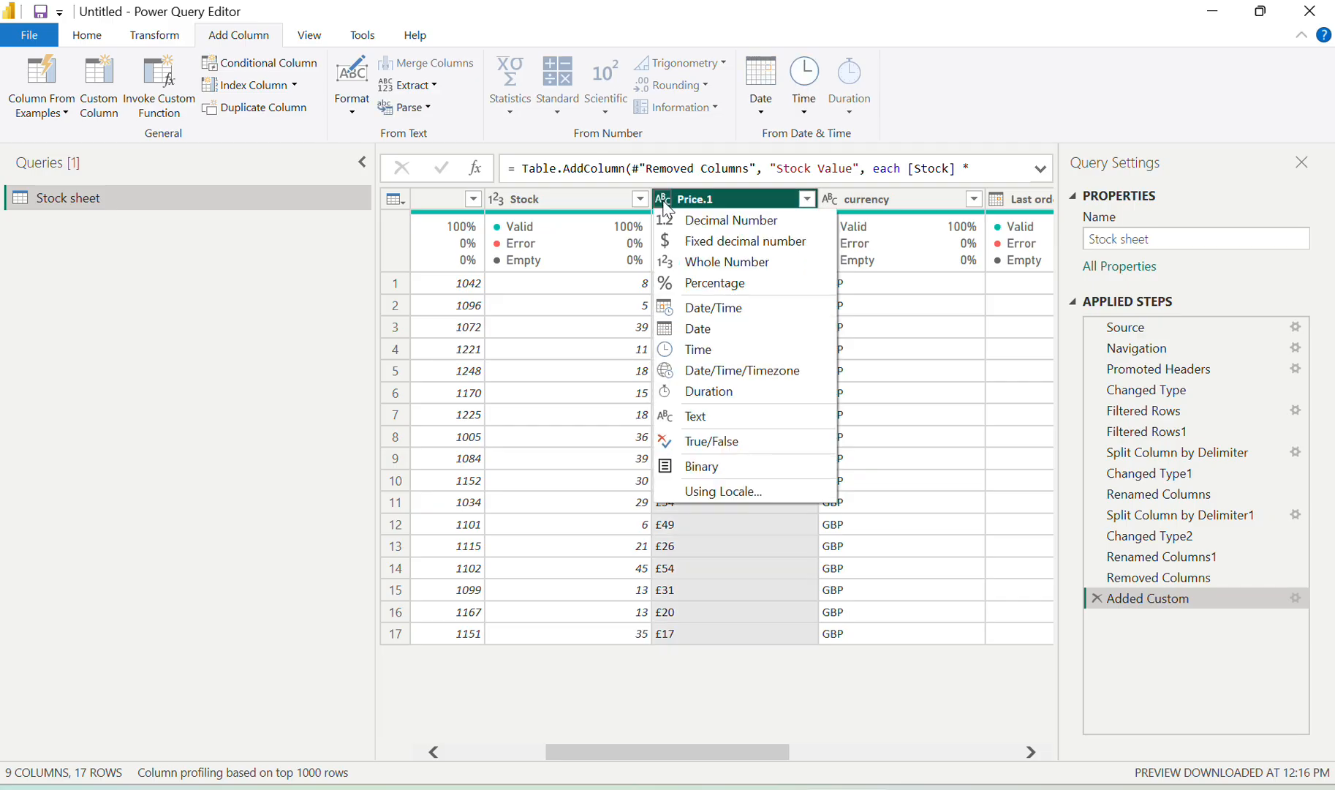
pyautogui.click(692, 261)
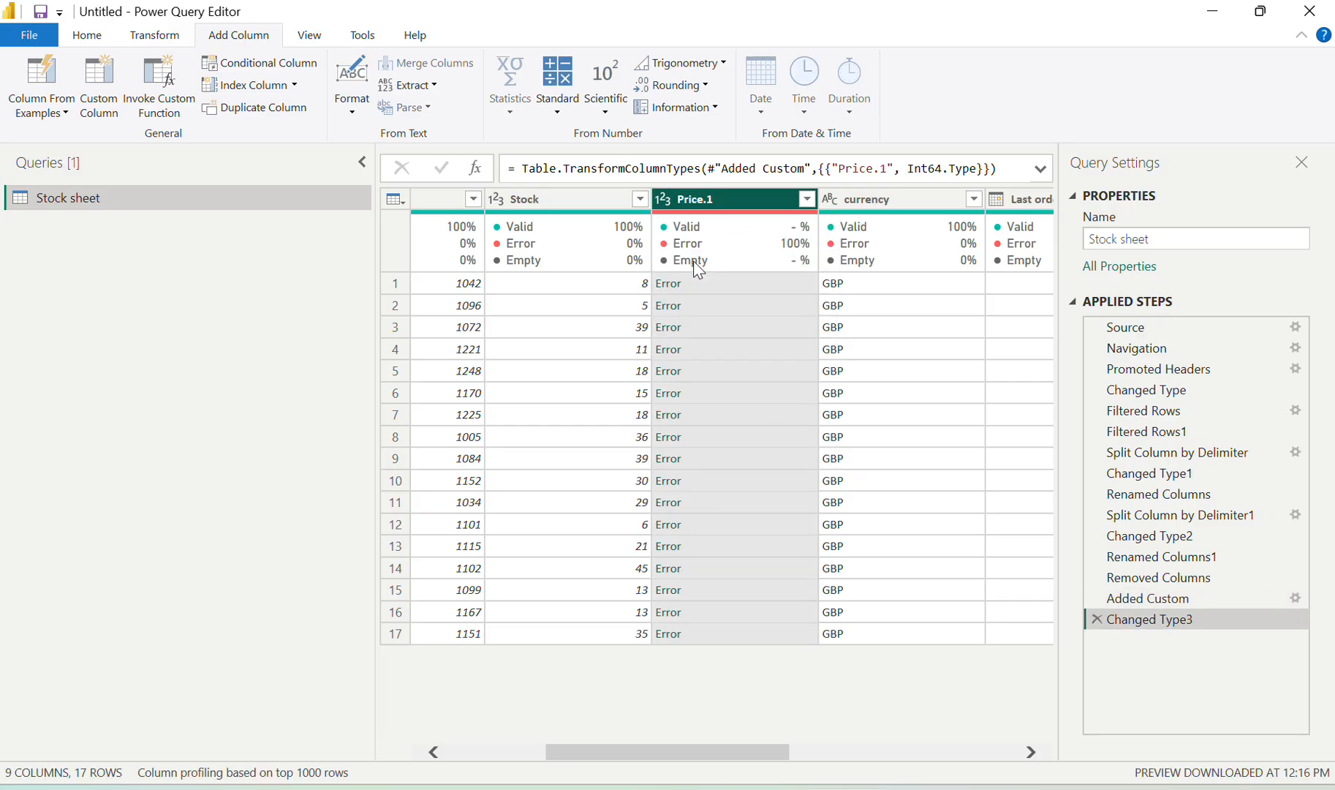
pyautogui.click(664, 200)
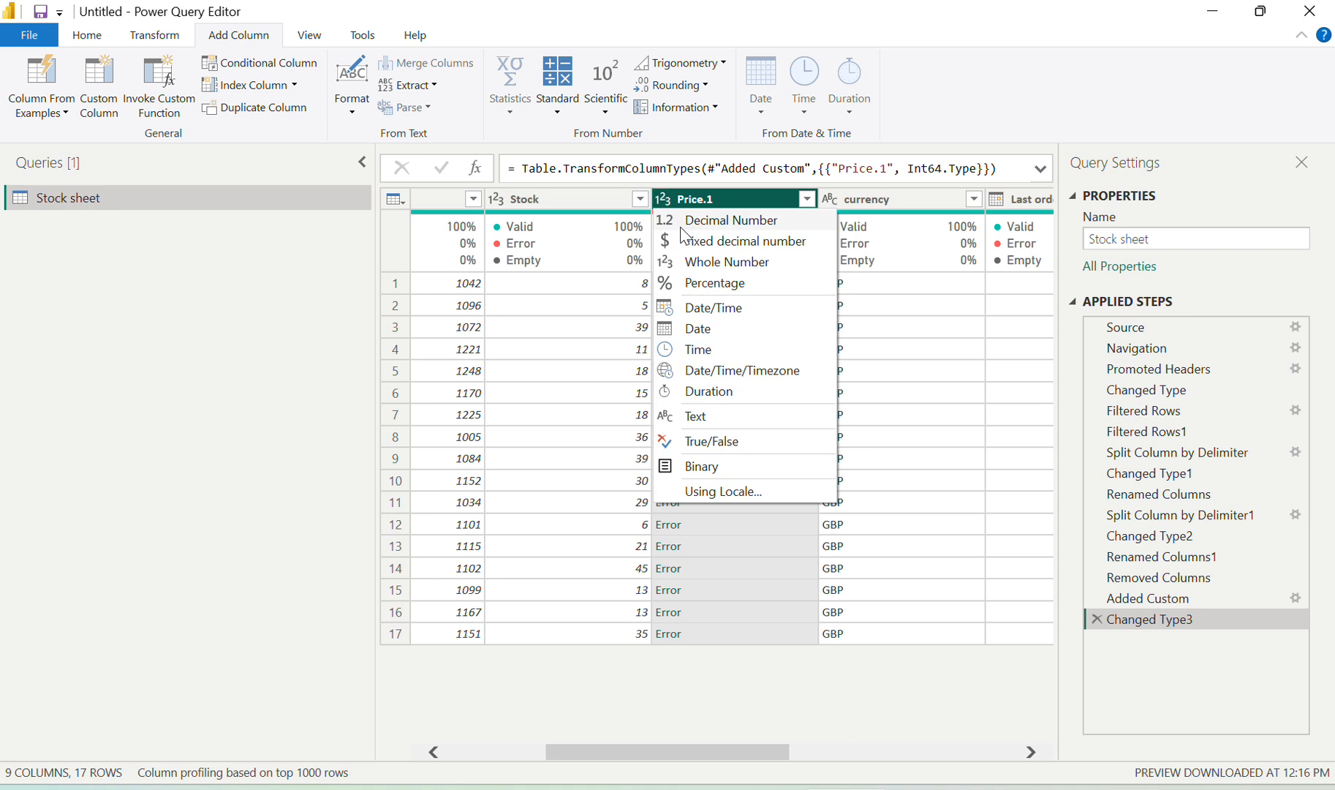
pyautogui.click(721, 261)
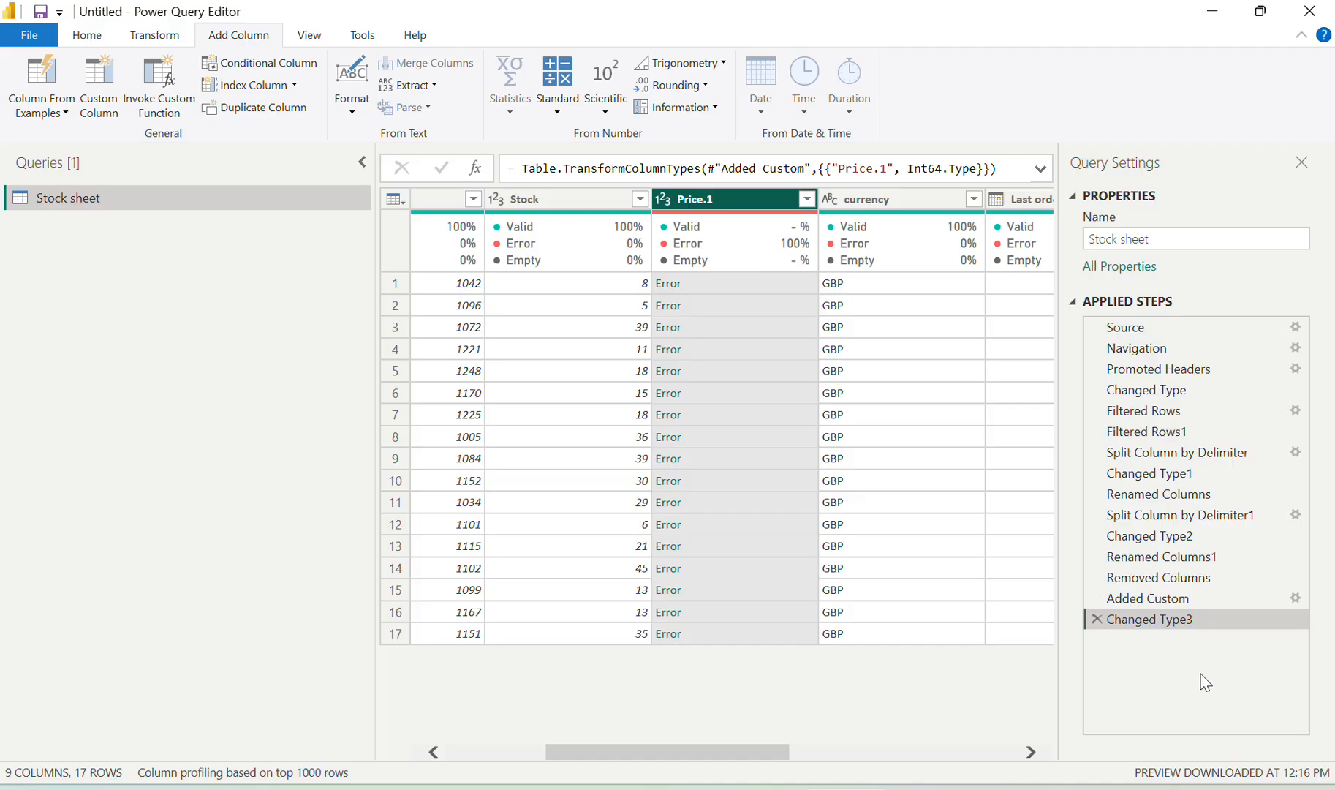
pyautogui.click(1094, 621)
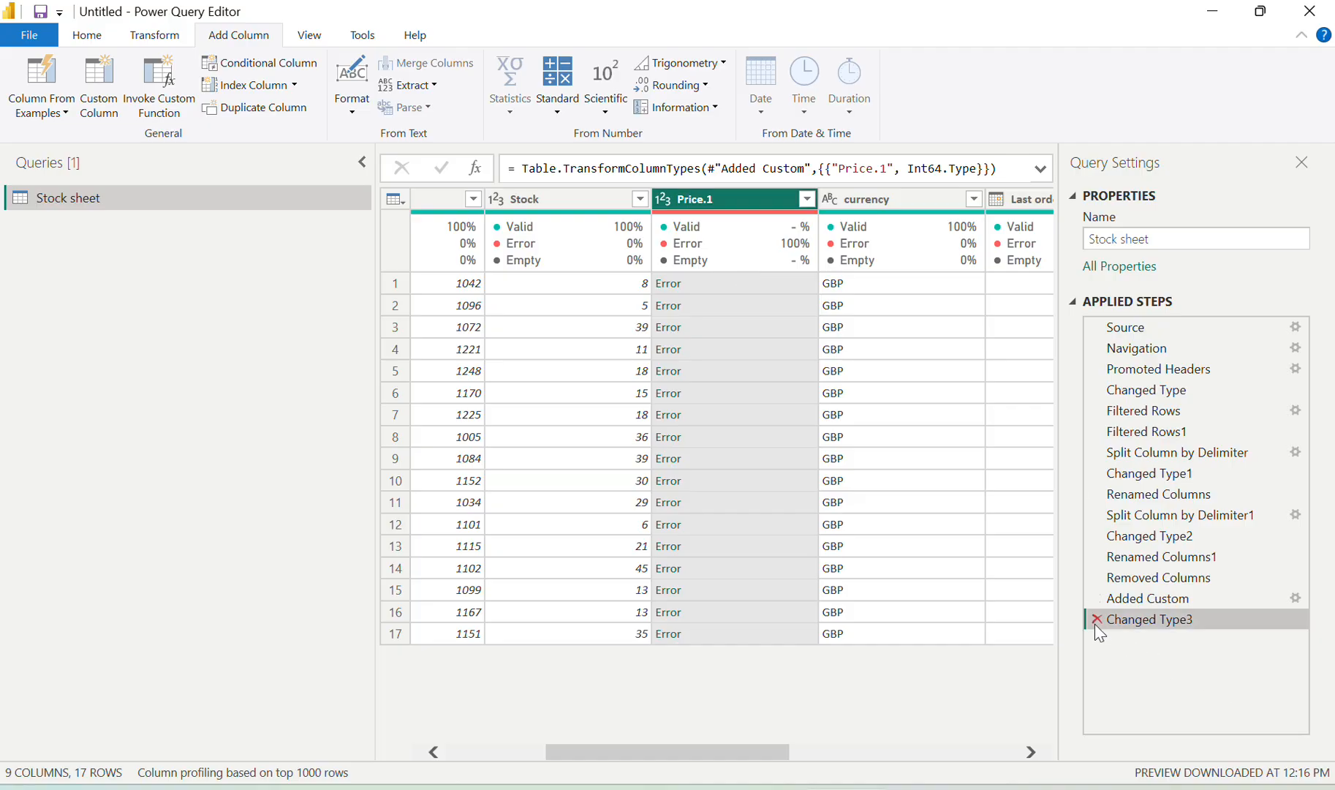
pyautogui.rightClick(715, 208)
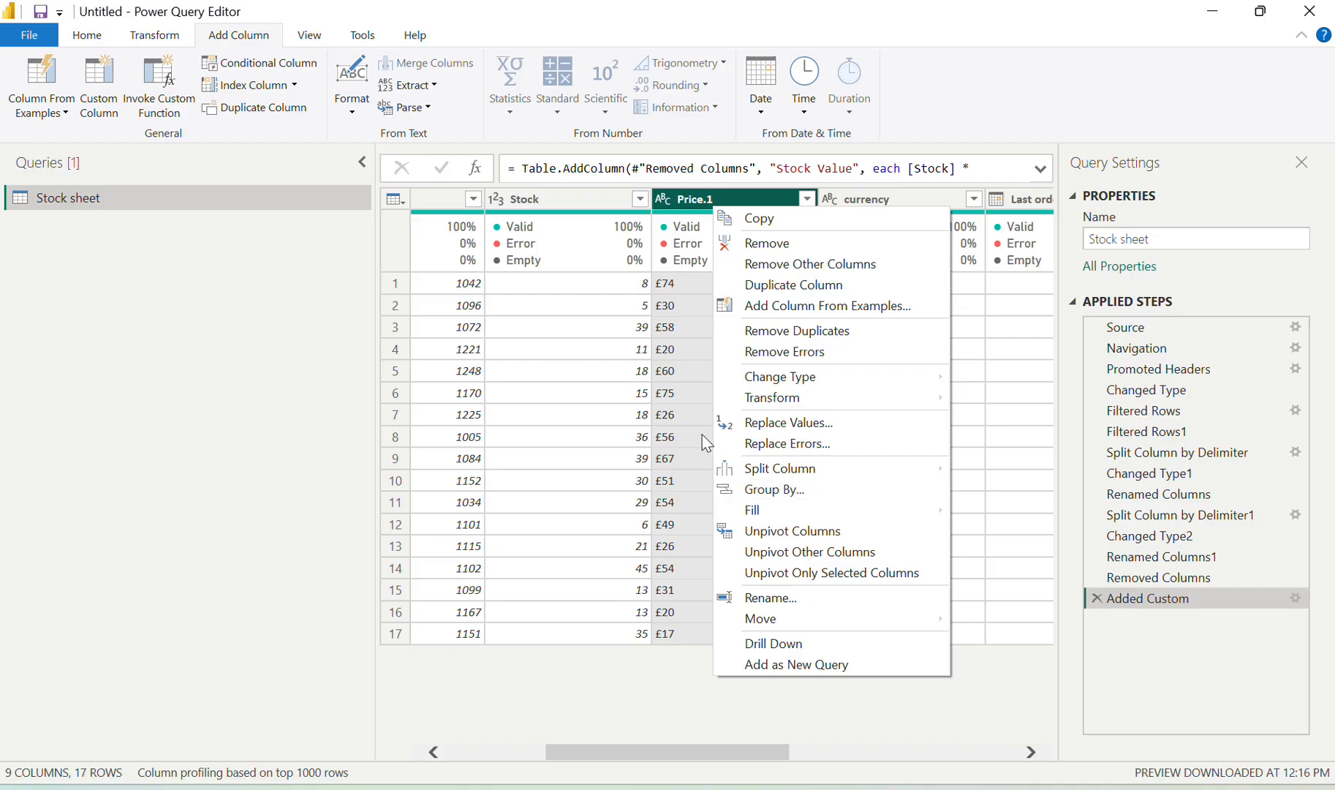
# Replace '£' with nothing in the Price.1 column so its values become plain numbers
pyautogui.click(802, 423)
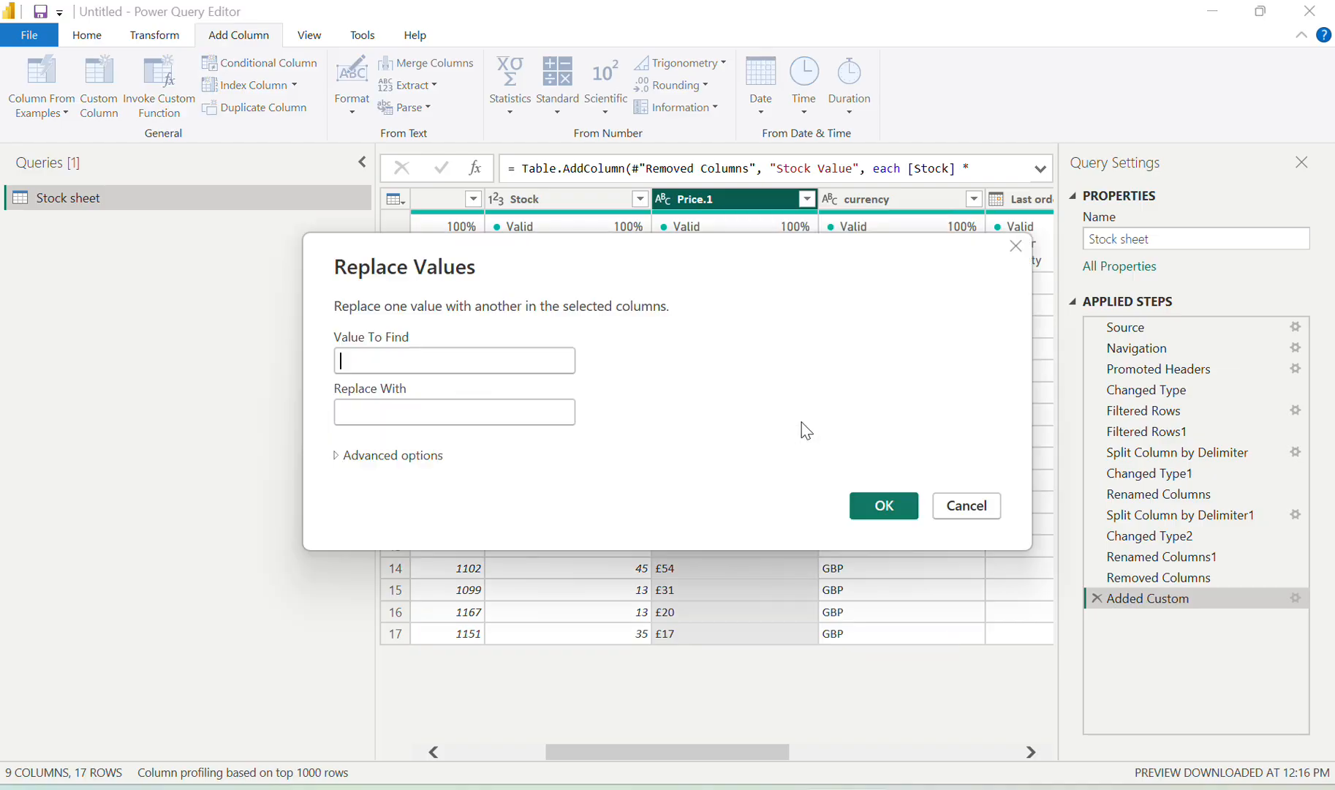
pyautogui.click(1016, 247)
pyautogui.click(661, 306)
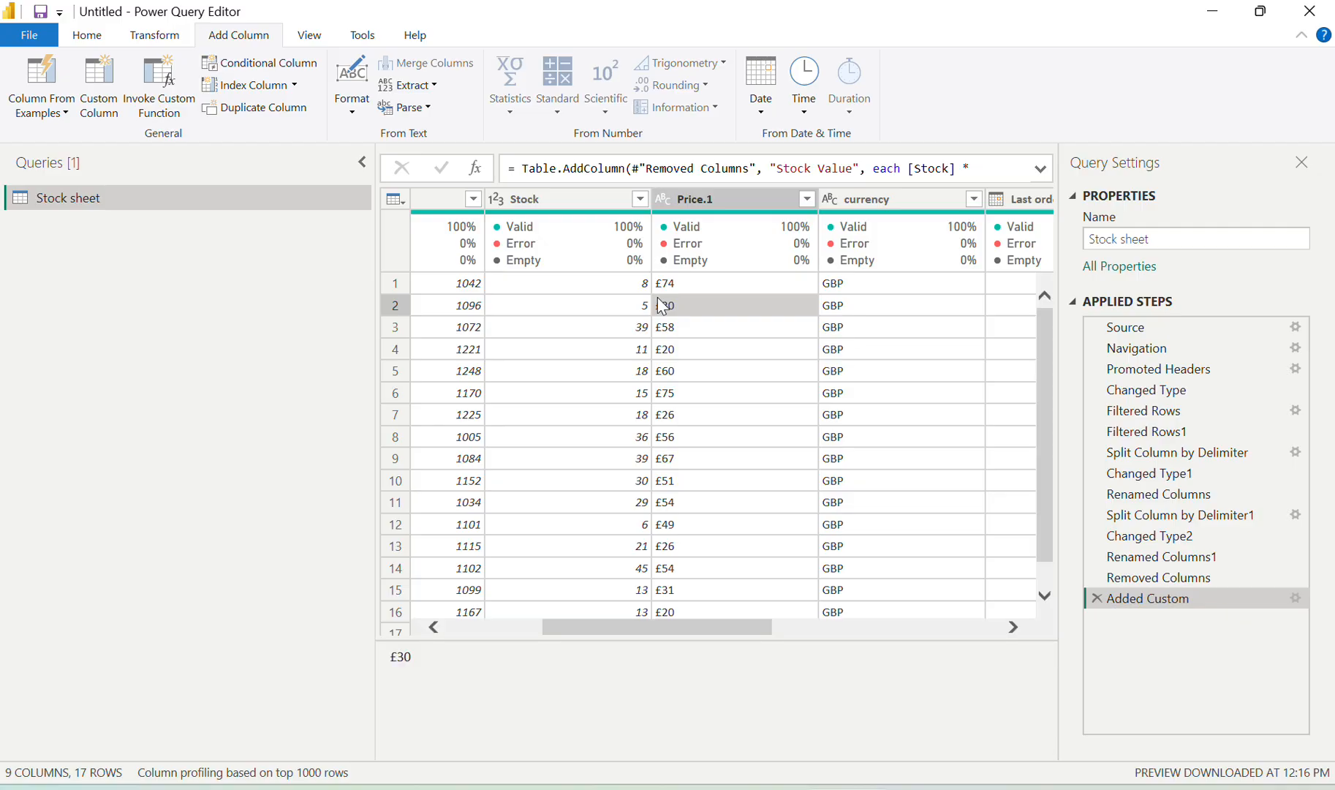
pyautogui.moveTo(400, 658); pyautogui.dragTo(370, 654)
pyautogui.hotkey('ctrl', 'c')
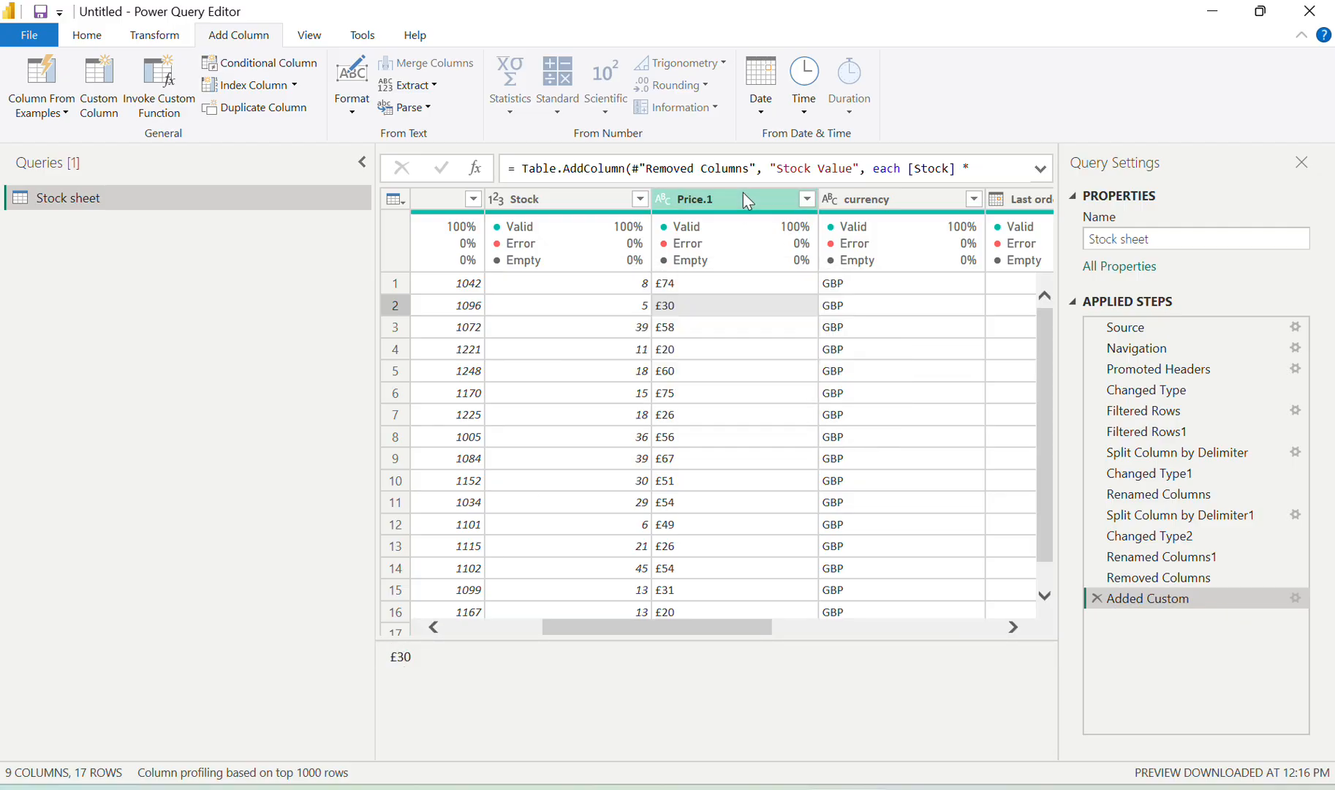
pyautogui.click(743, 194)
pyautogui.rightClick(742, 193)
pyautogui.click(837, 407)
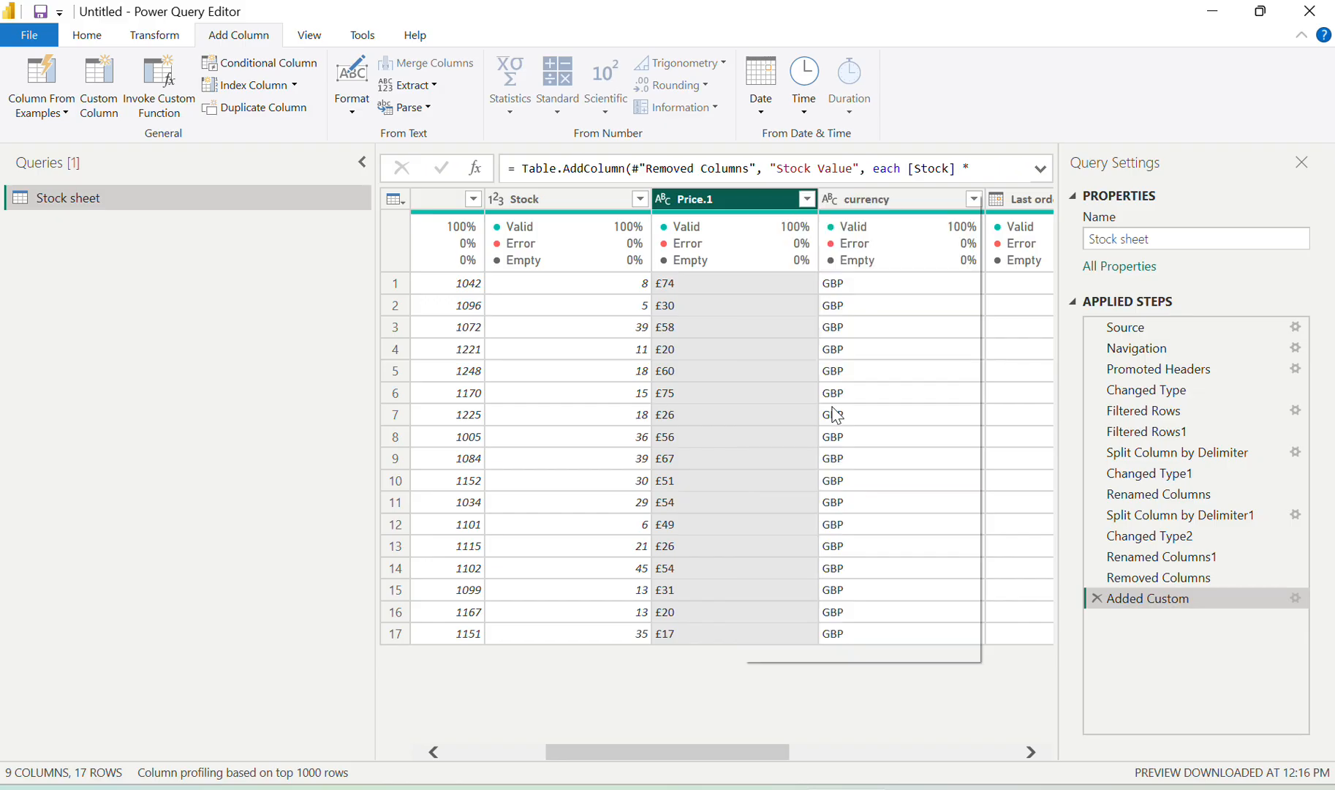
pyautogui.hotkey('ctrl', 'v')
pyautogui.click(477, 423)
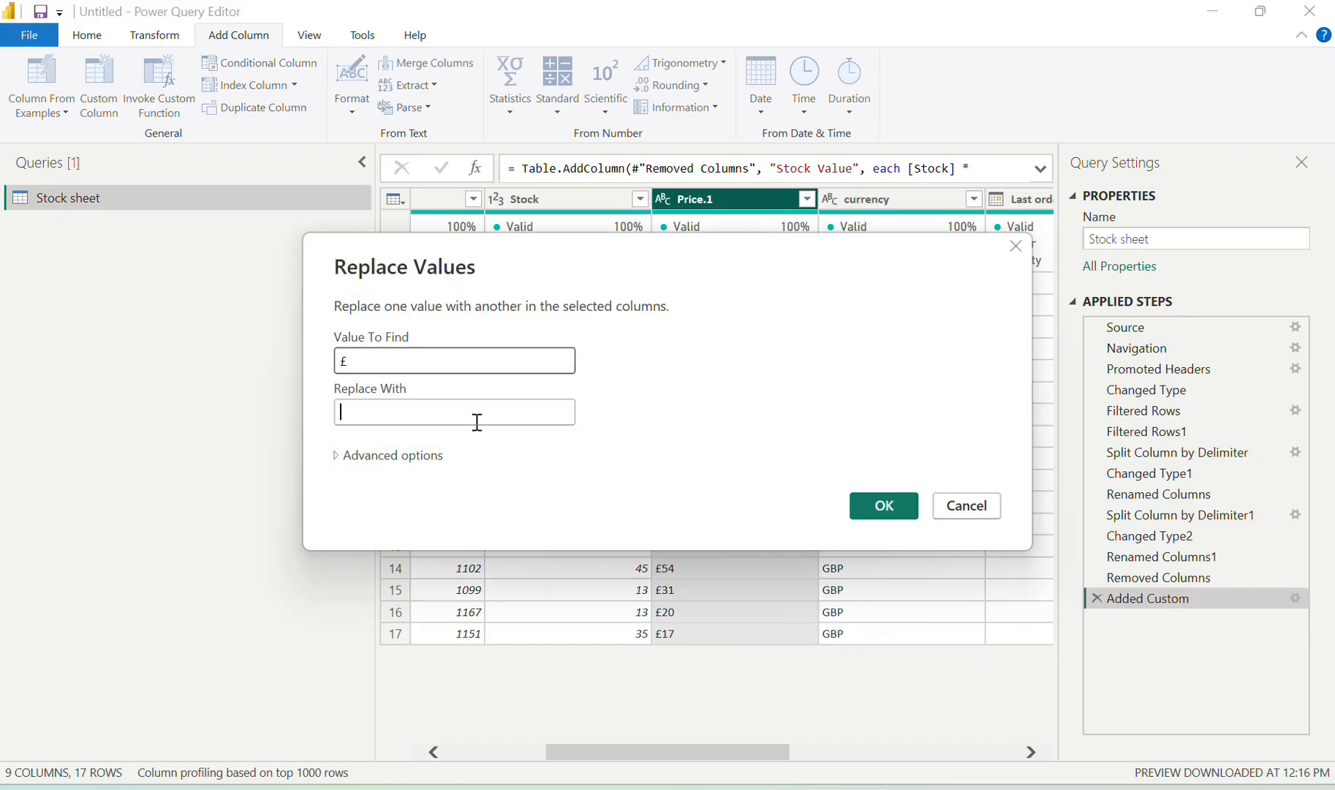
pyautogui.click(885, 508)
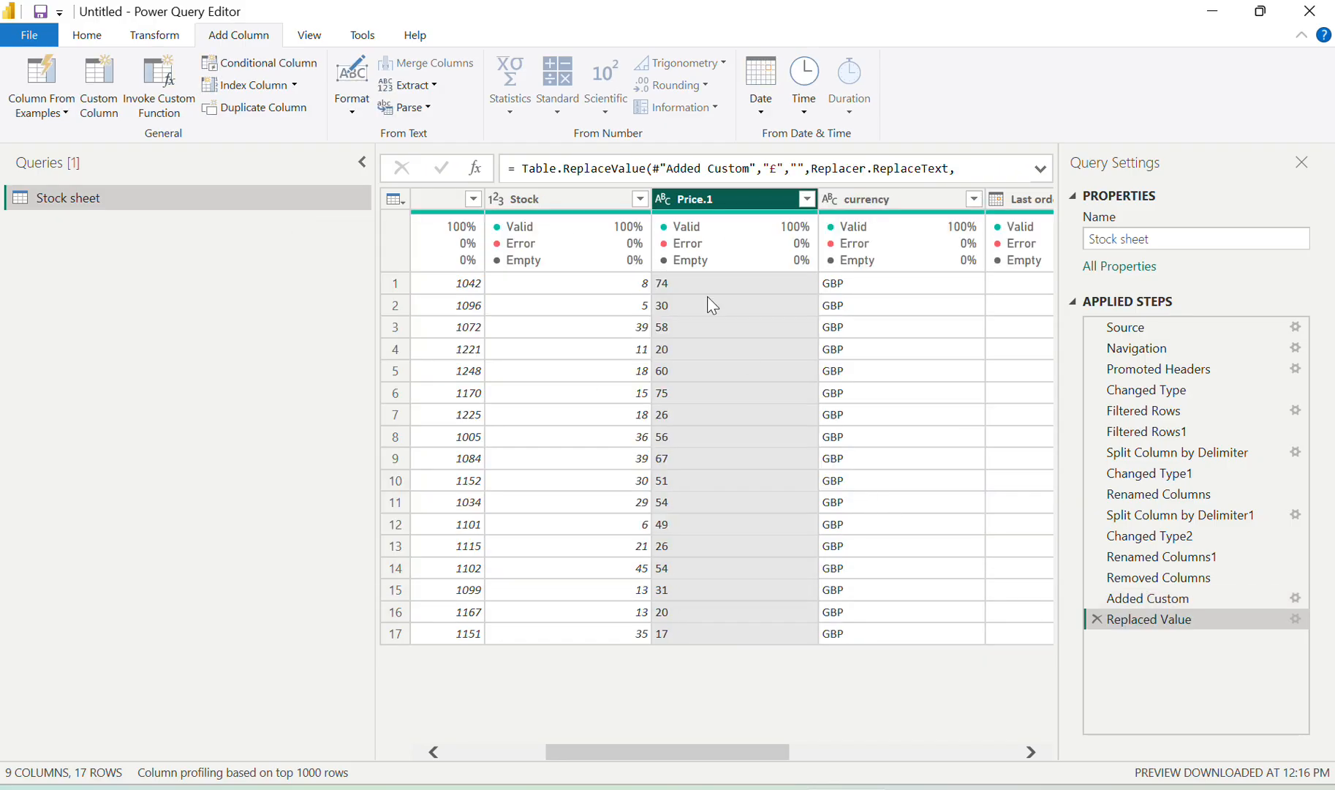
# Change both Price.1 and Stock Value to the Whole Number data type
pyautogui.click(665, 203)
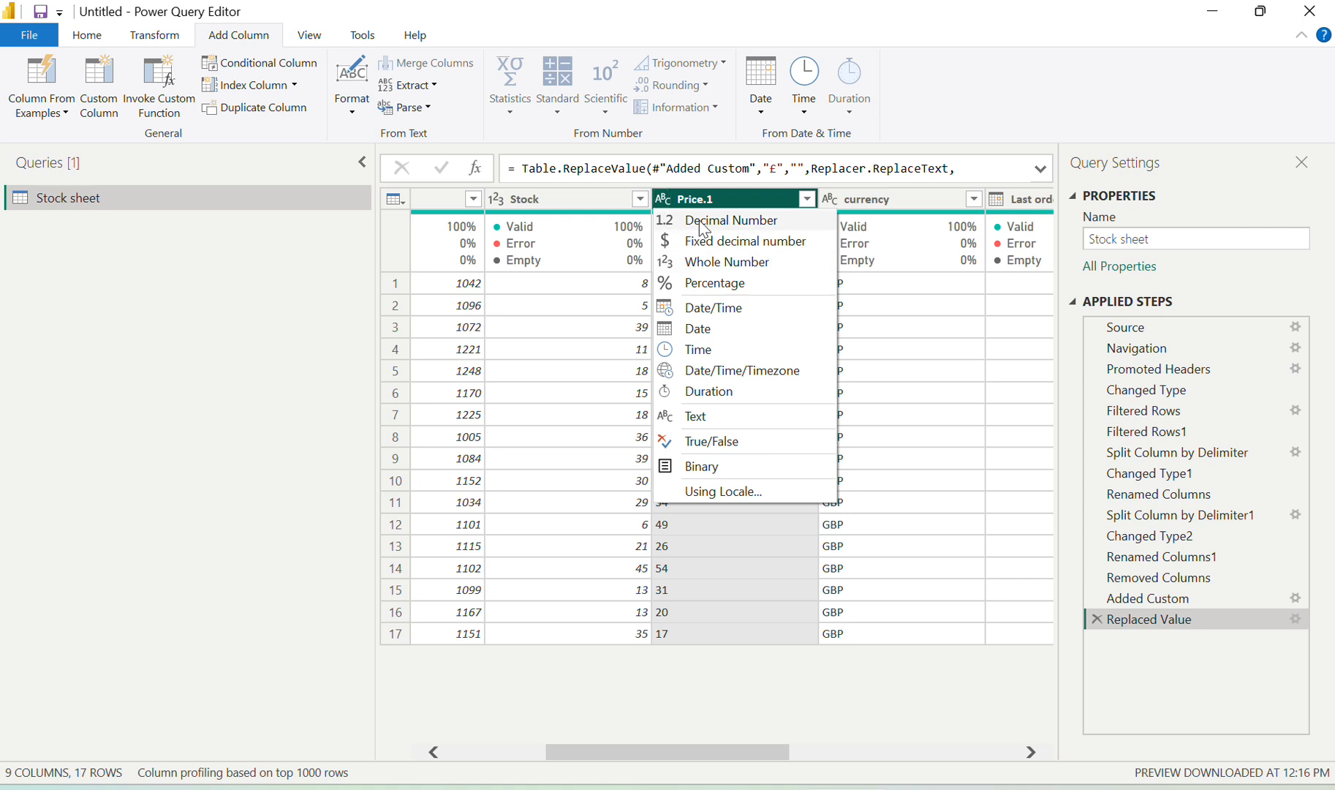
pyautogui.click(723, 262)
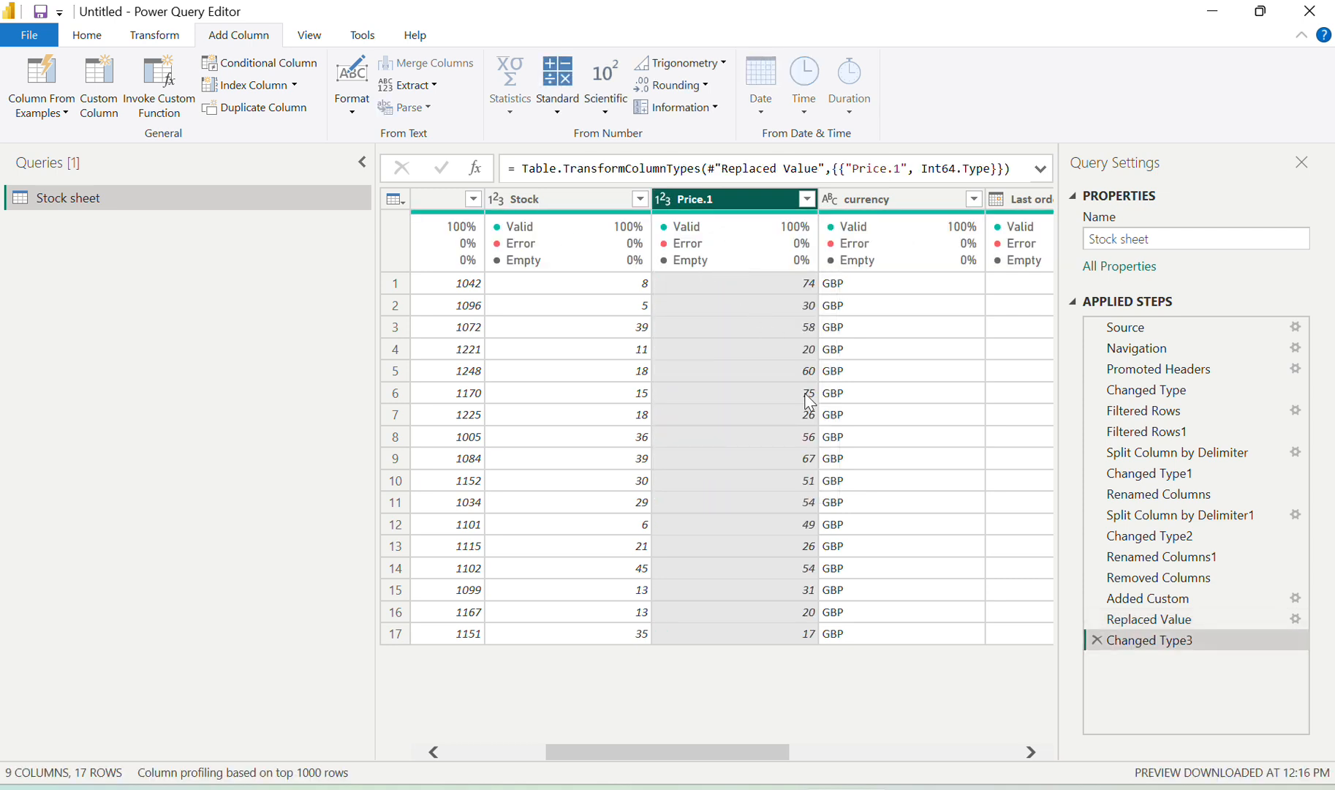
pyautogui.hscroll(8, 808, 401)
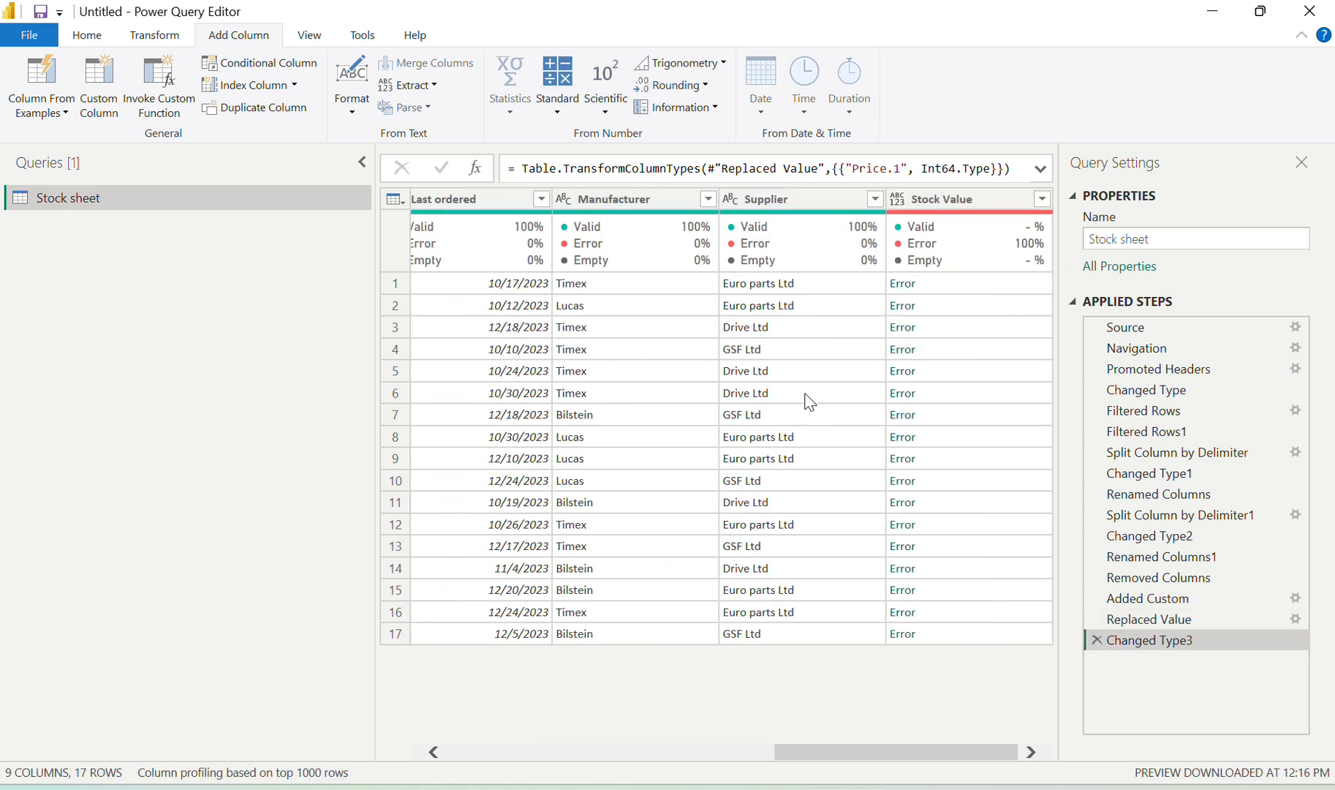
pyautogui.click(898, 199)
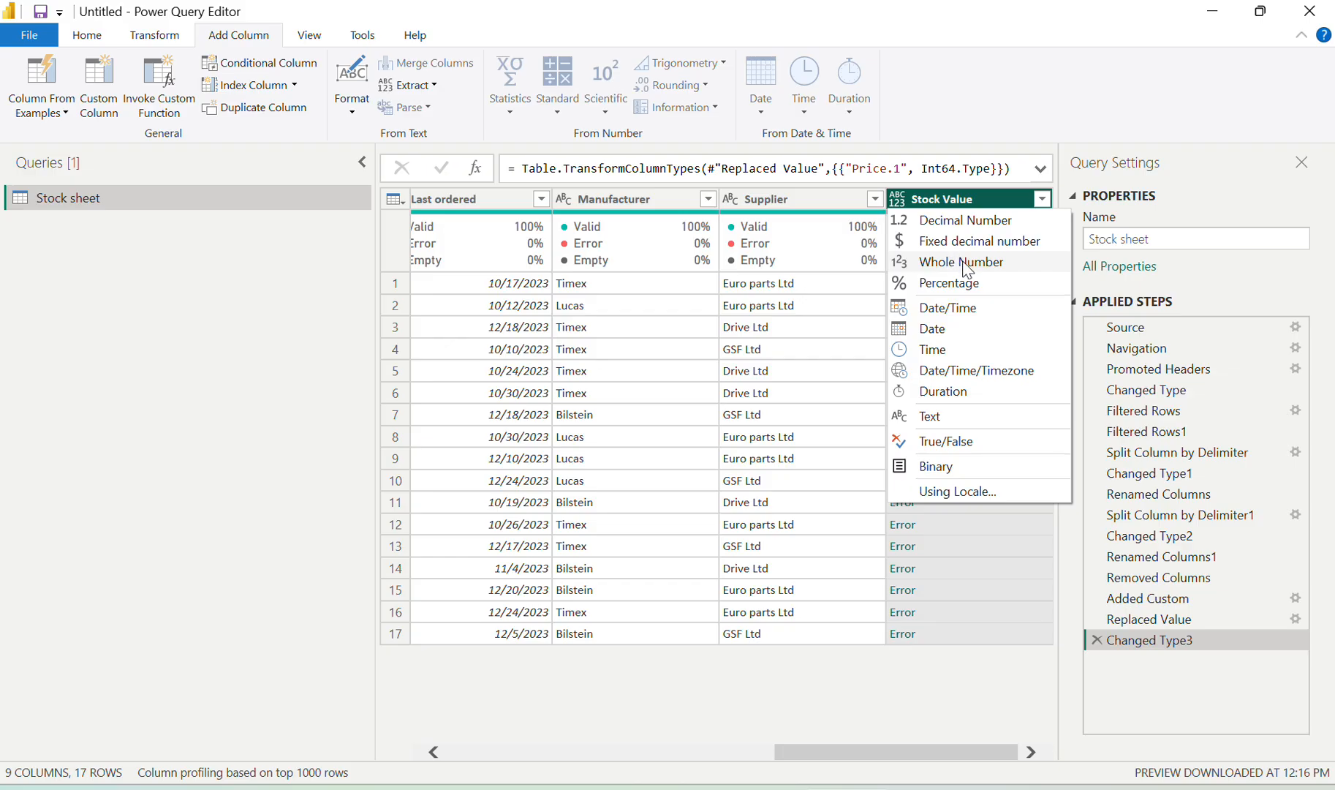
pyautogui.click(967, 267)
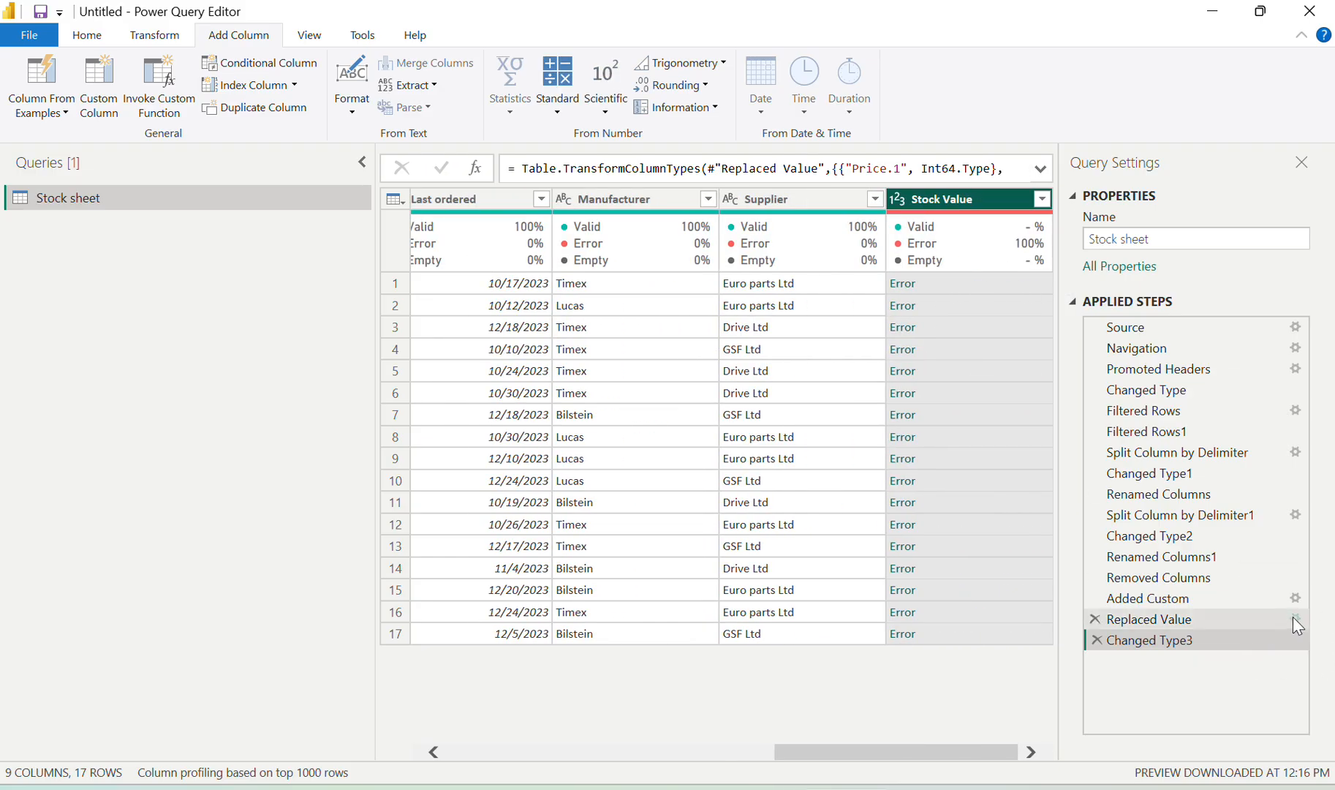
# Review the Added Custom step's Stock Value formula and cancel without changes
pyautogui.click(1294, 598)
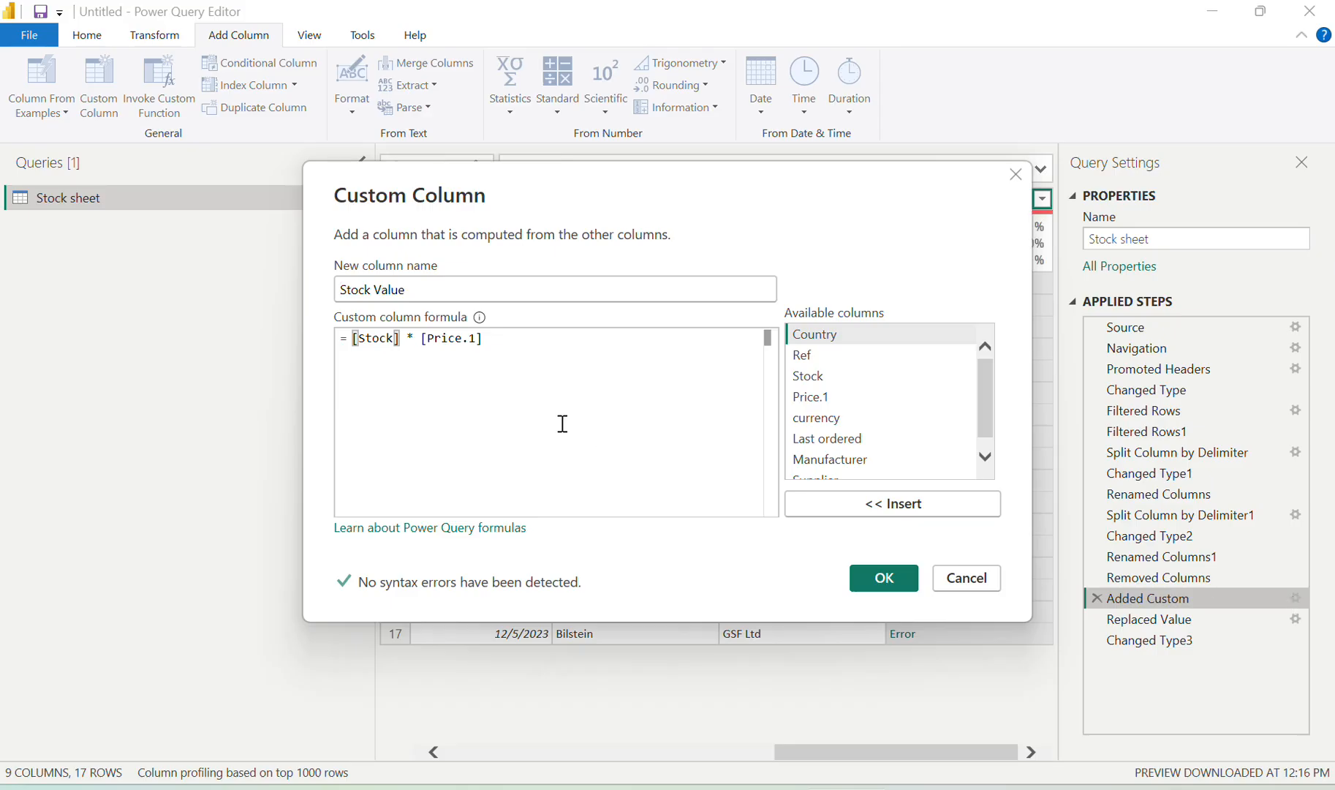
pyautogui.click(496, 341)
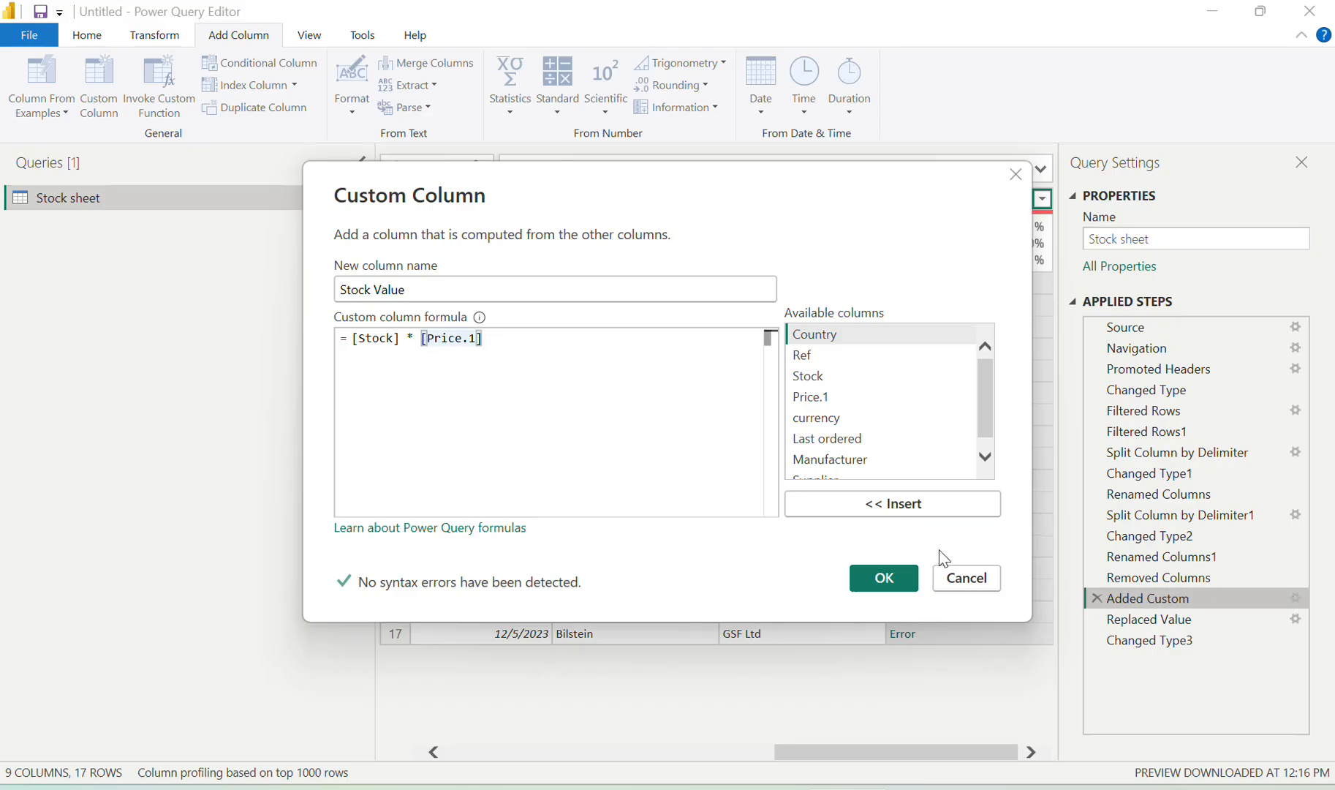
pyautogui.click(955, 586)
pyautogui.hscroll(-5, 700, 448)
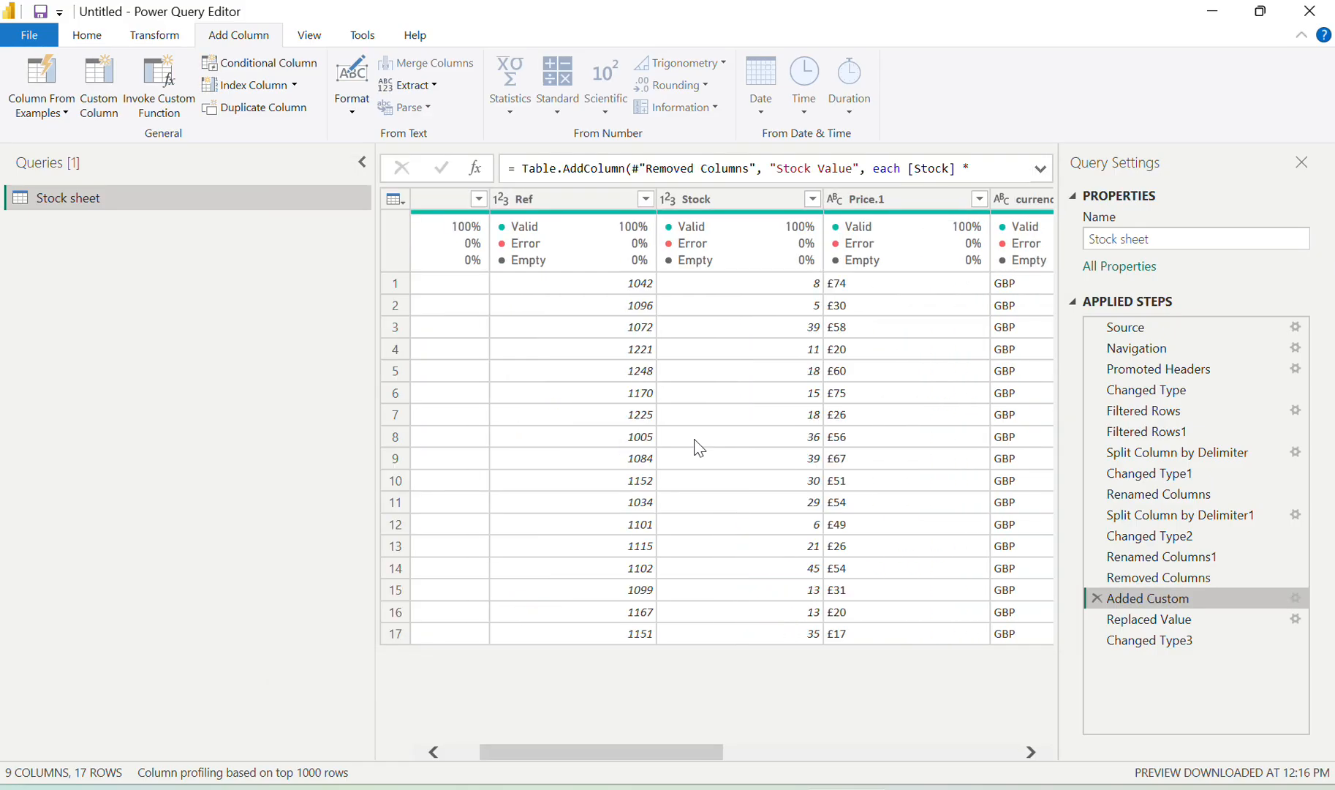
pyautogui.hscroll(3, 700, 447)
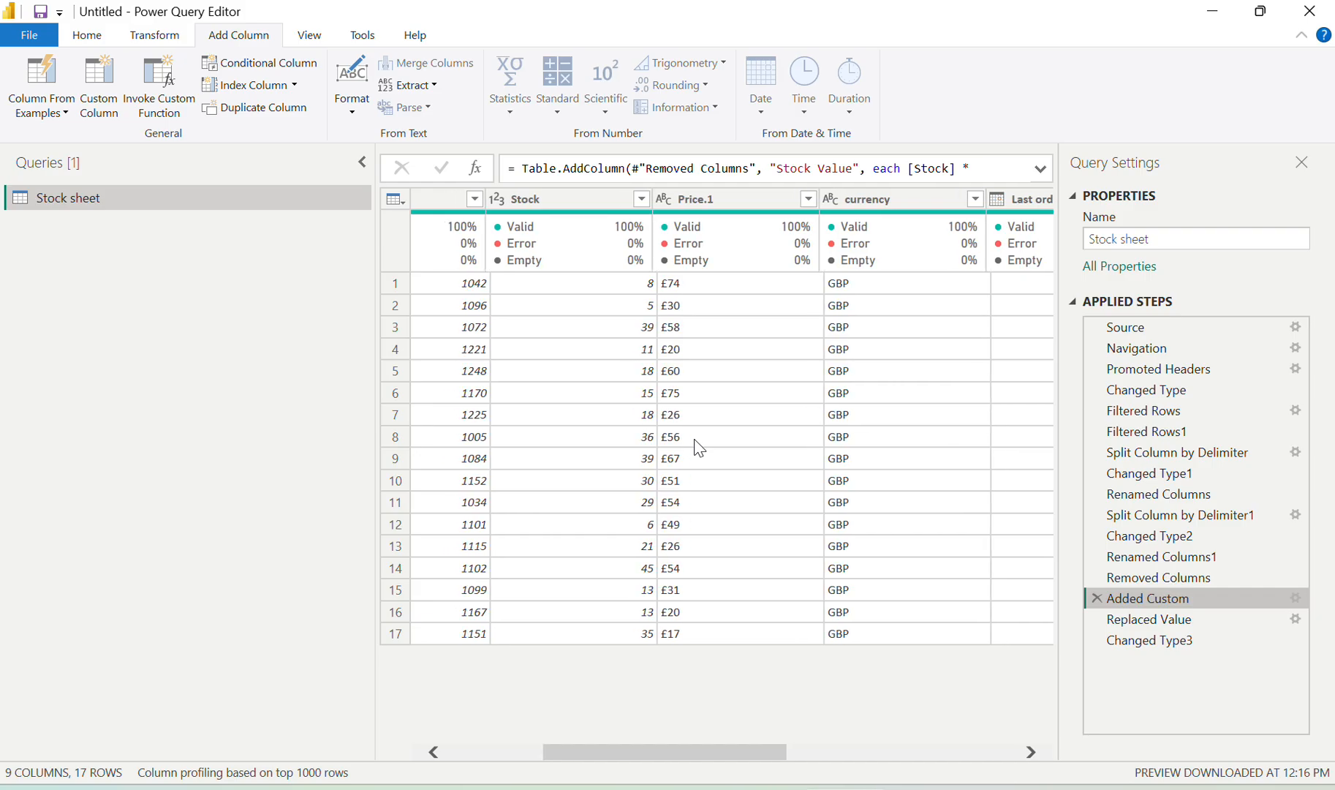
pyautogui.hscroll(-1, 699, 448)
# Move Added Custom below Changed Type3 and preview the query at each step
pyautogui.moveTo(1137, 599); pyautogui.dragTo(1155, 665)
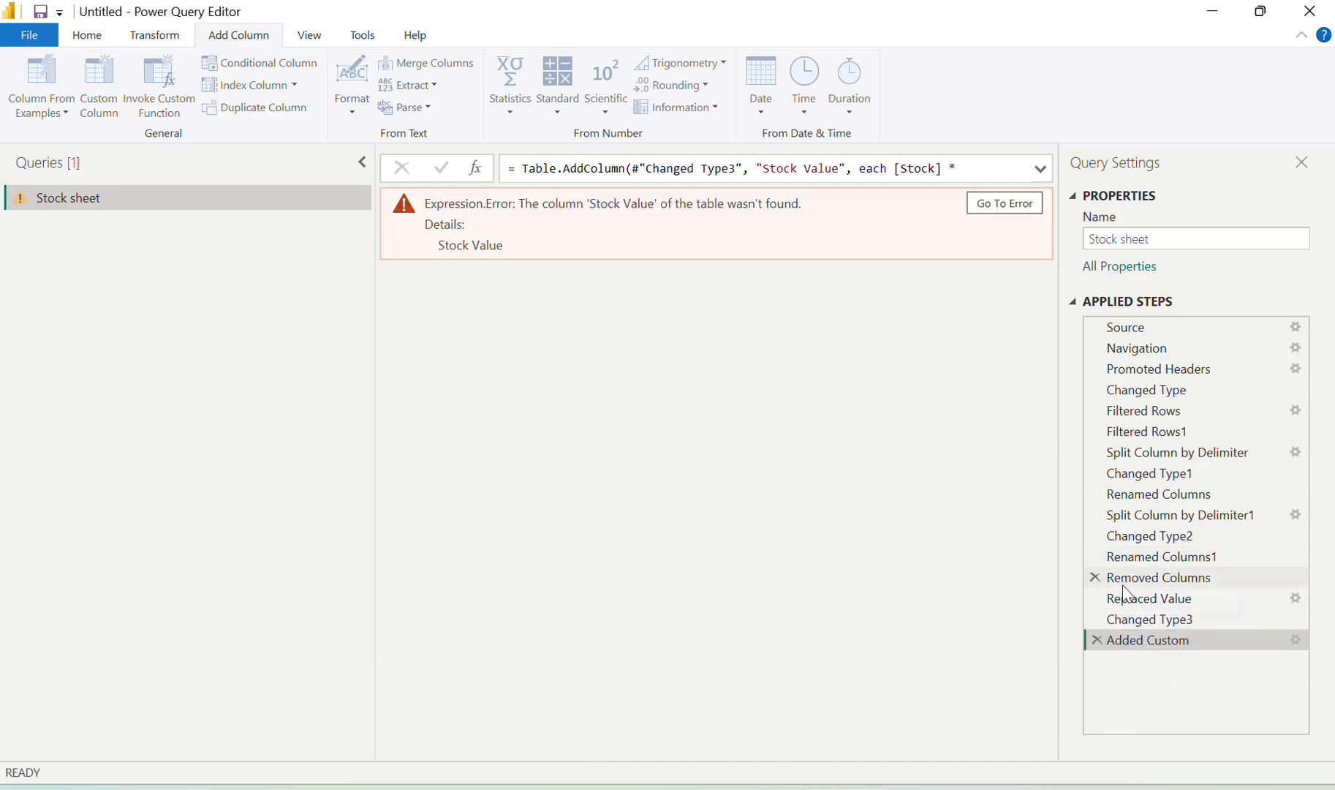
pyautogui.click(1152, 628)
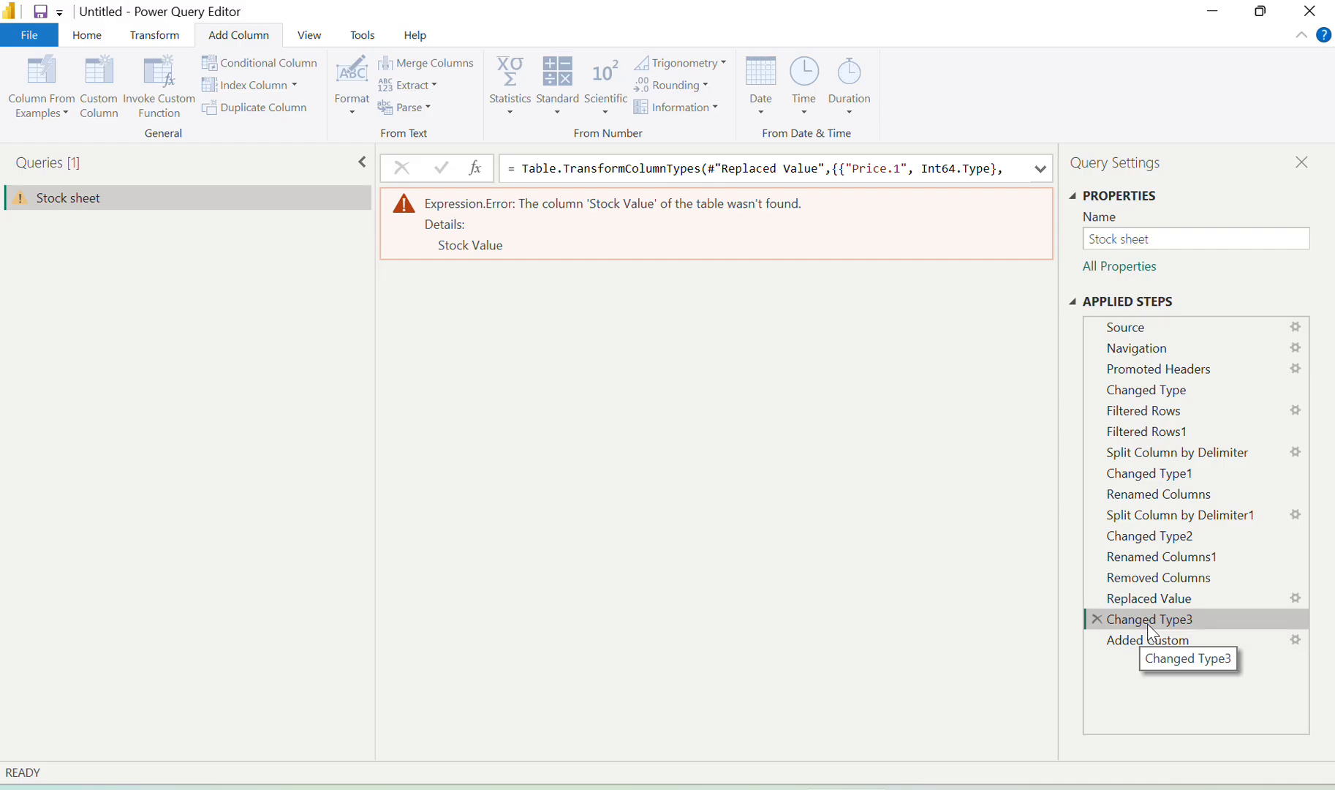
pyautogui.click(1169, 597)
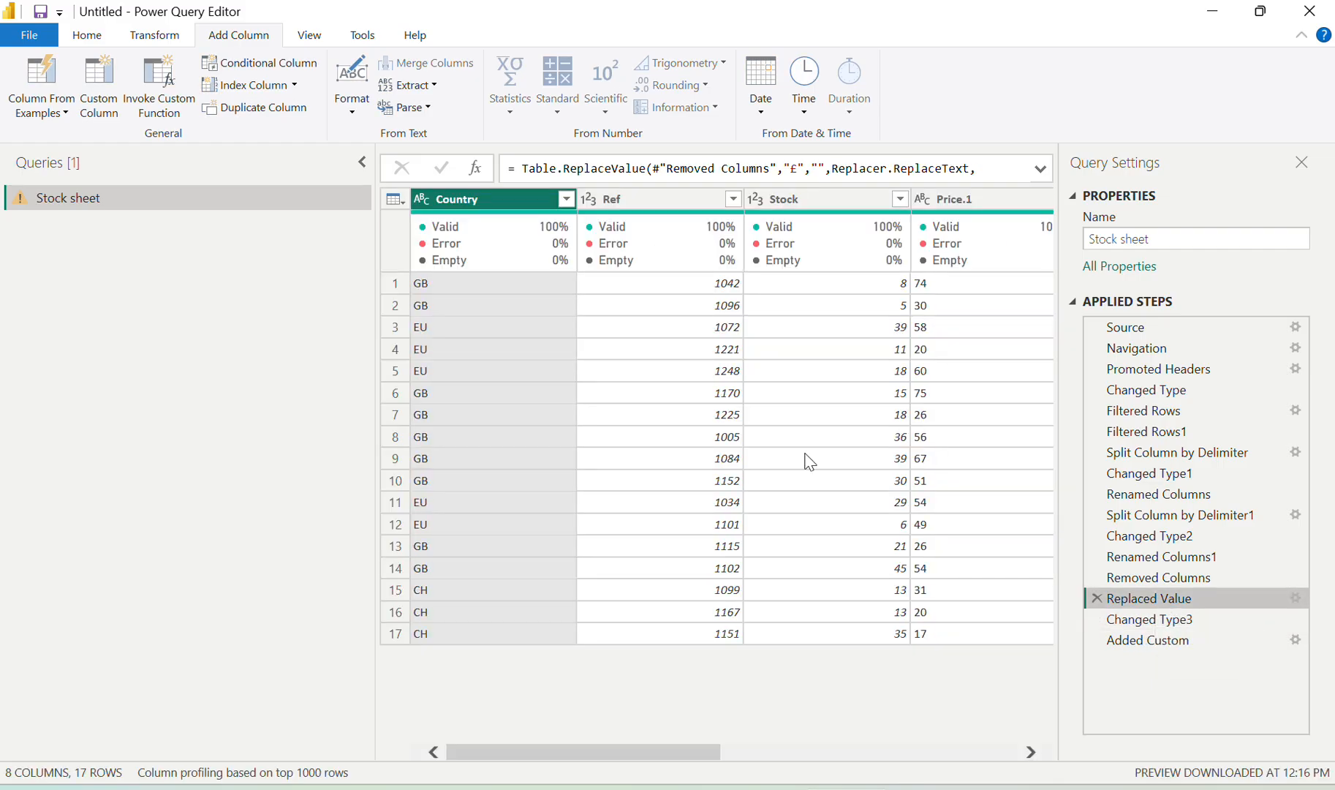
pyautogui.hscroll(5, 809, 461)
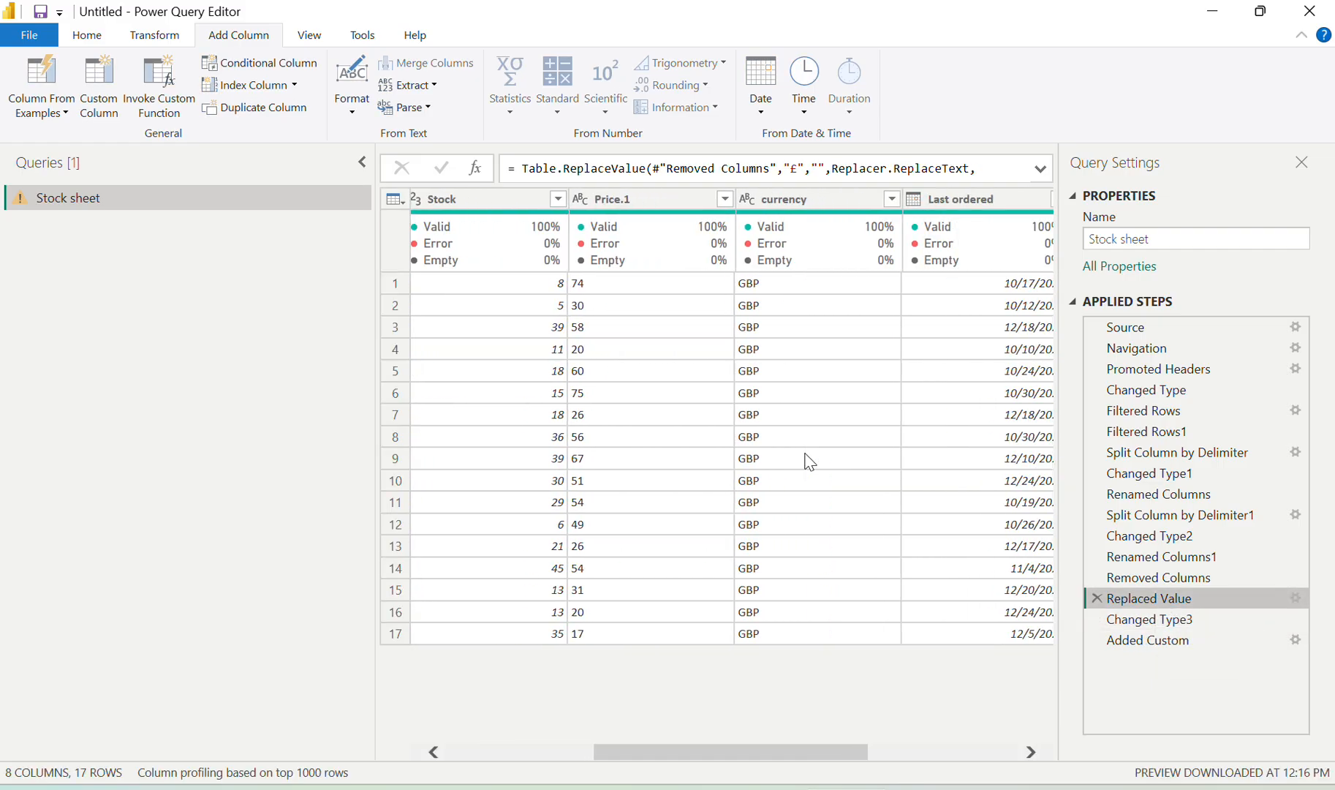
pyautogui.hscroll(2, 810, 461)
pyautogui.hscroll(-1, 810, 461)
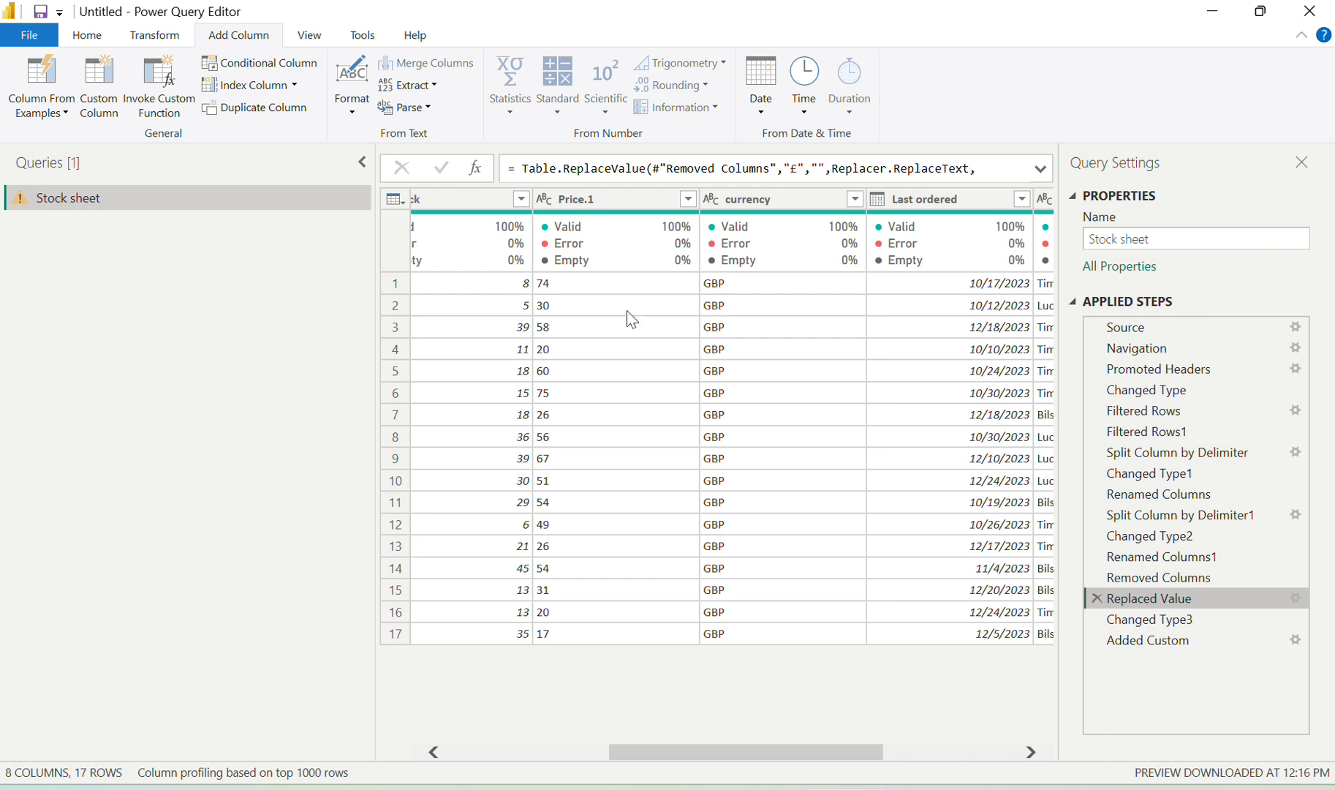
# Delete the Changed Type3 and Added Custom steps from Applied Steps
pyautogui.click(1097, 625)
pyautogui.click(1096, 621)
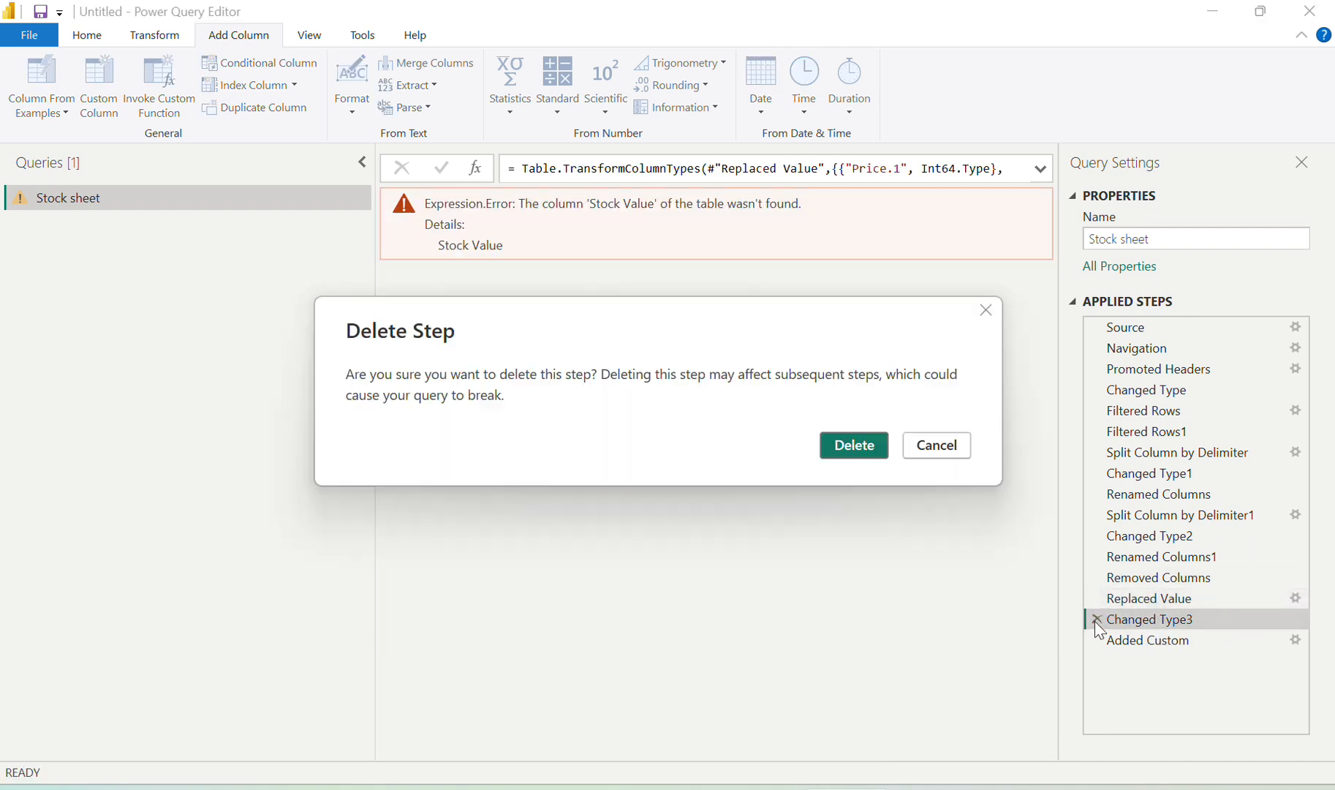
pyautogui.click(868, 442)
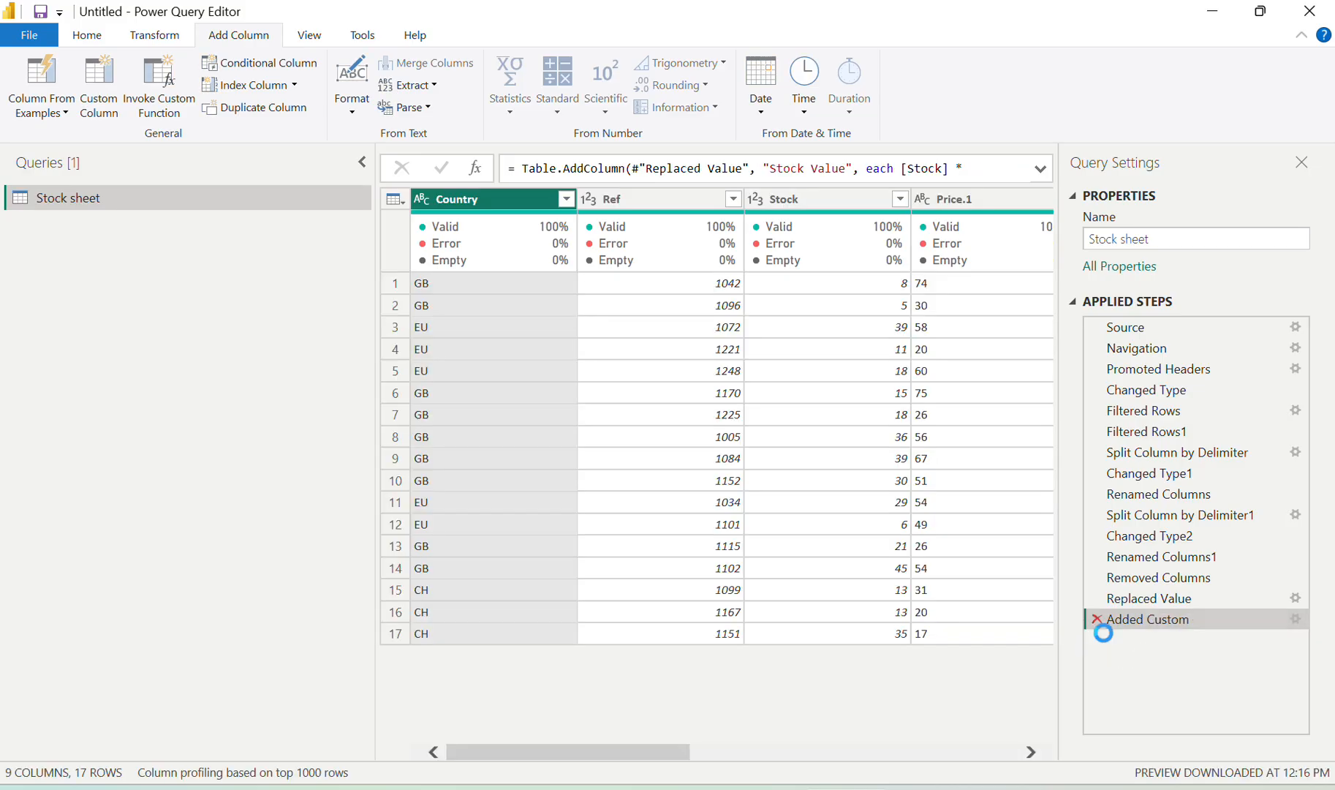
pyautogui.click(1095, 620)
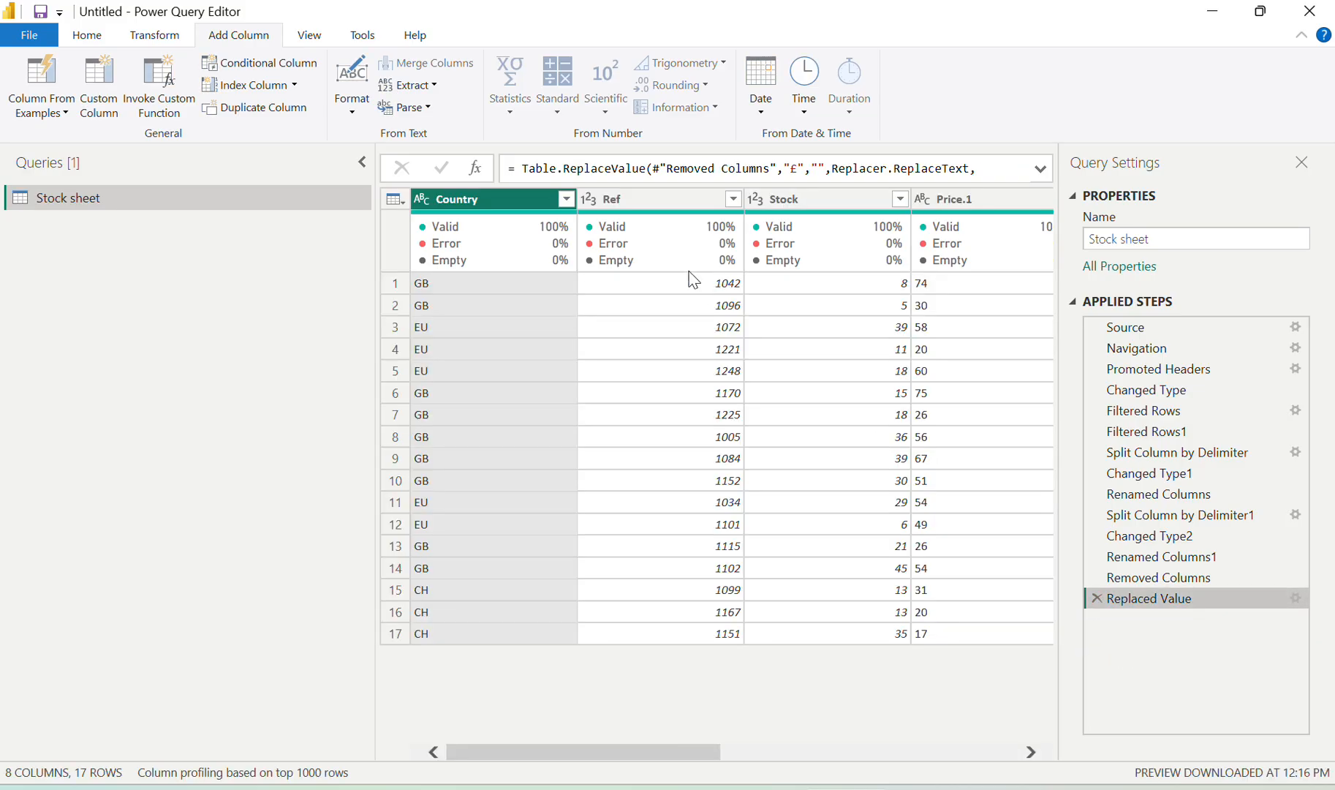
# Set the Price.1 column's data type back to Whole Number
pyautogui.hscroll(3, 831, 289)
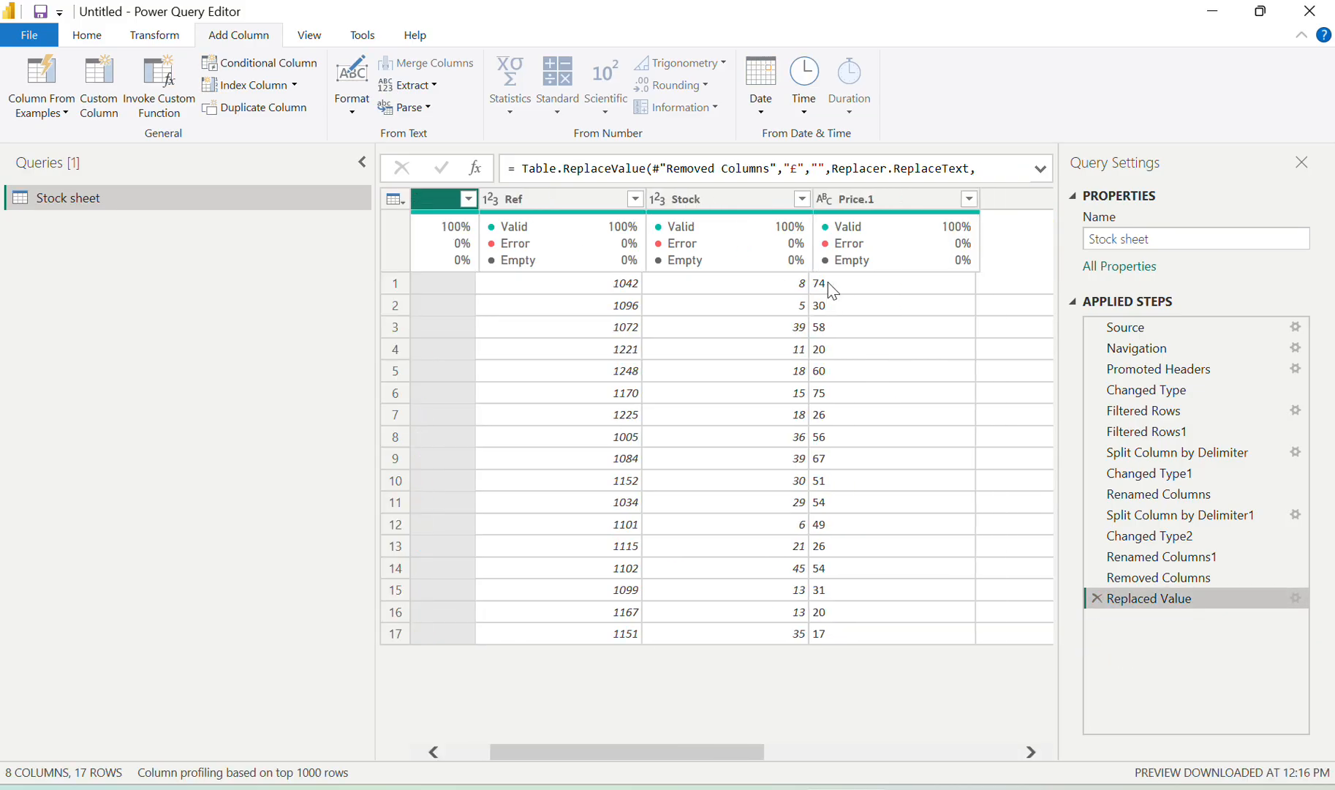
pyautogui.click(797, 199)
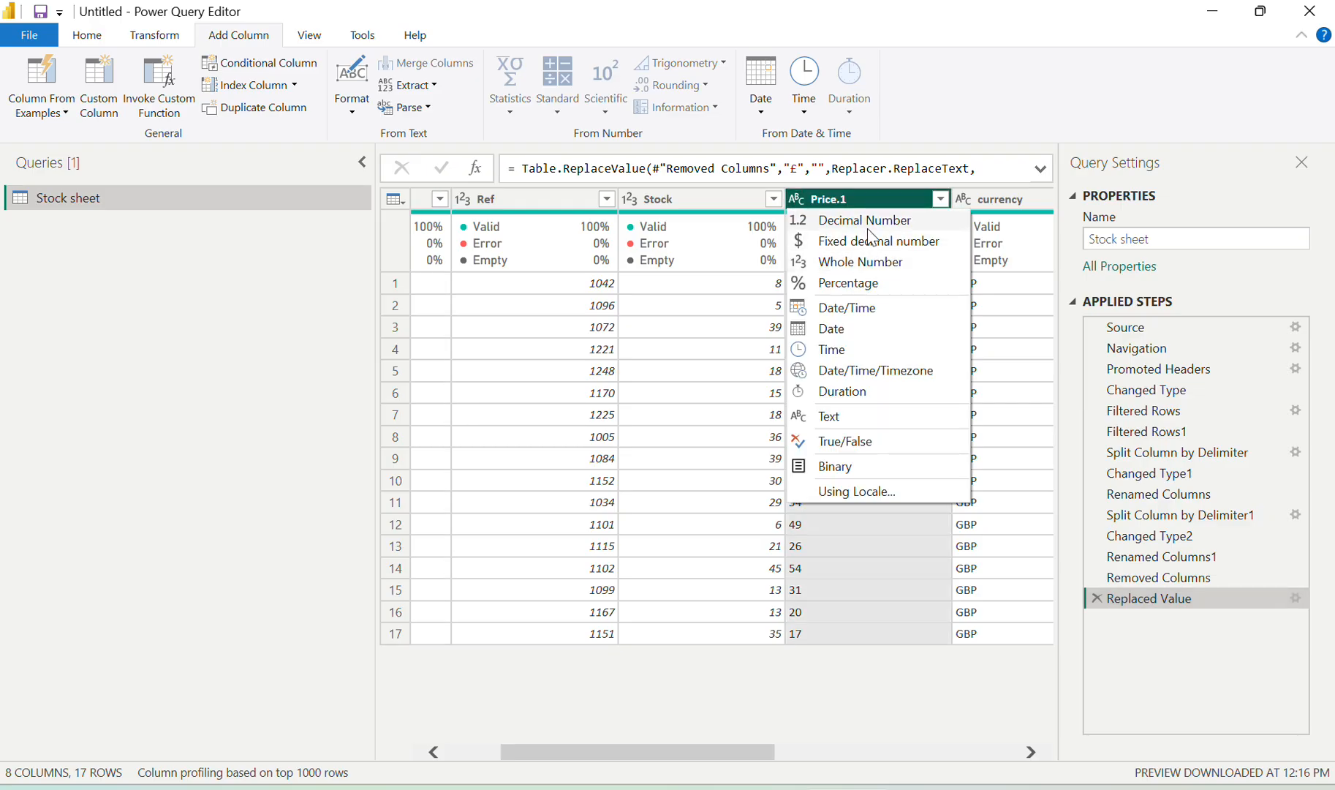
pyautogui.click(865, 272)
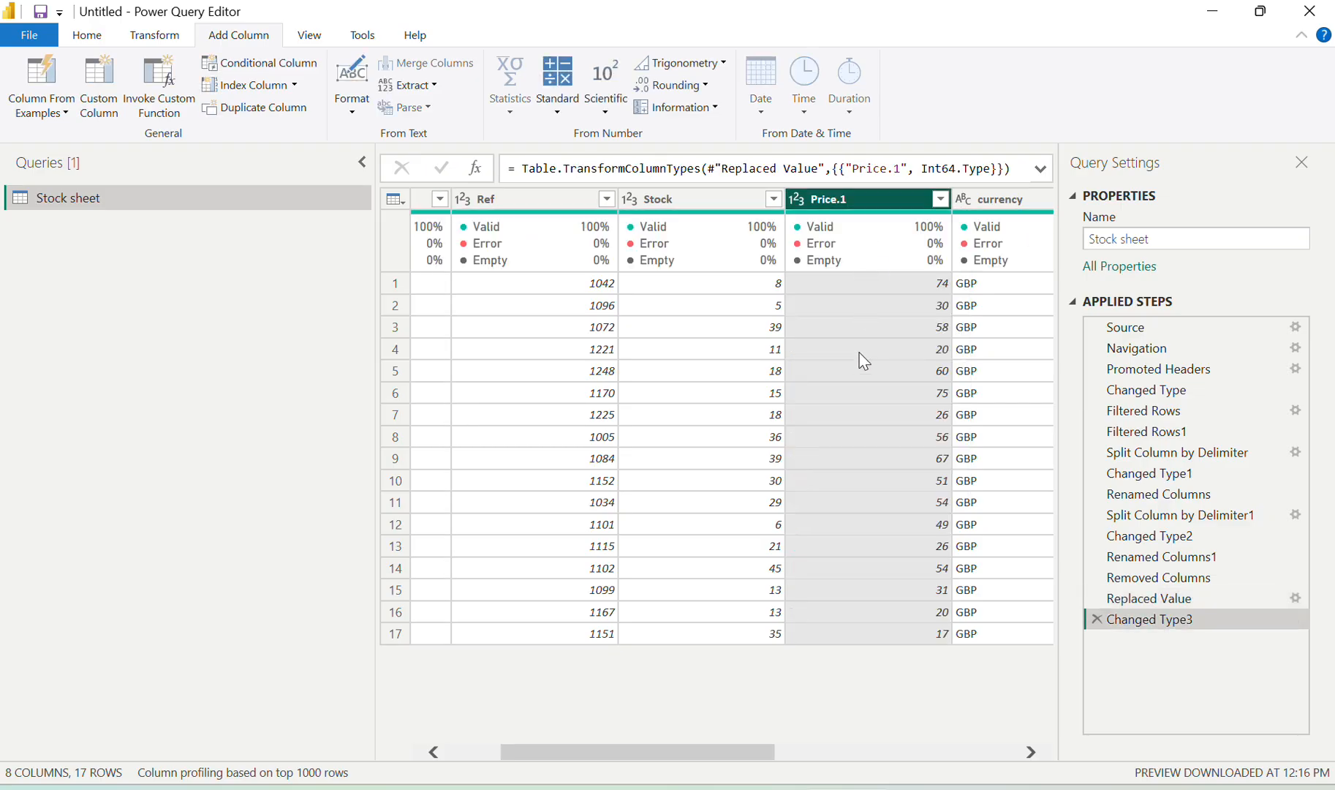
pyautogui.hscroll(5, 863, 358)
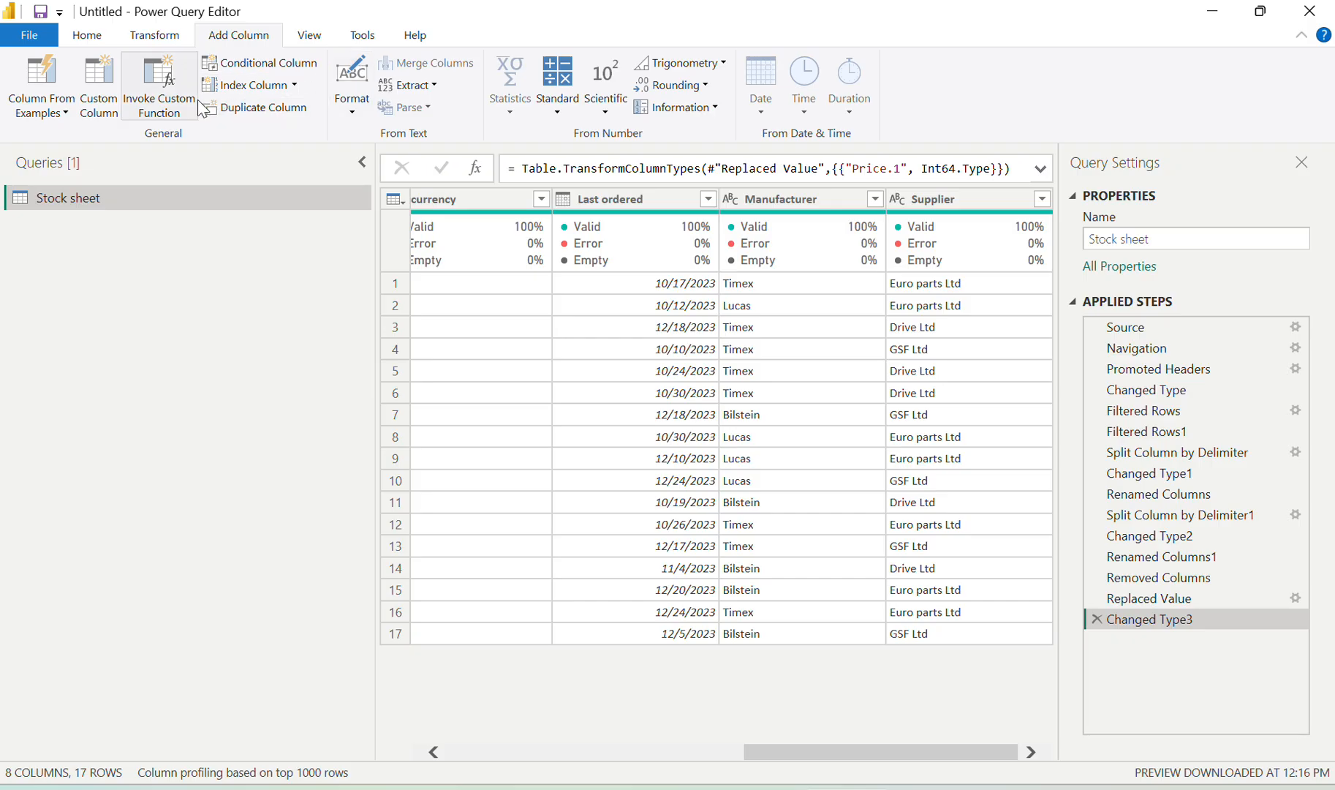
# Start a new Custom Column and name it 'stock value'
pyautogui.click(100, 84)
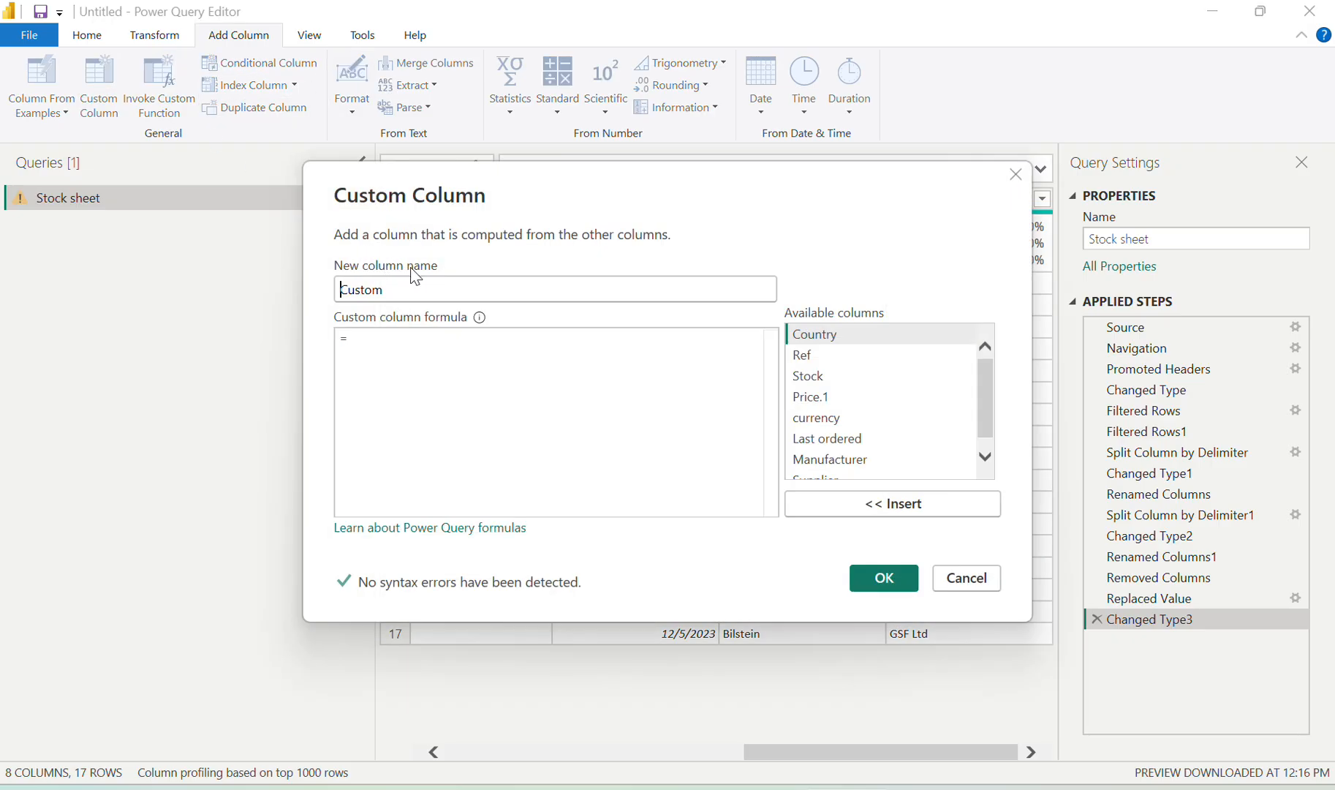
pyautogui.doubleClick(417, 288)
pyautogui.write('T')
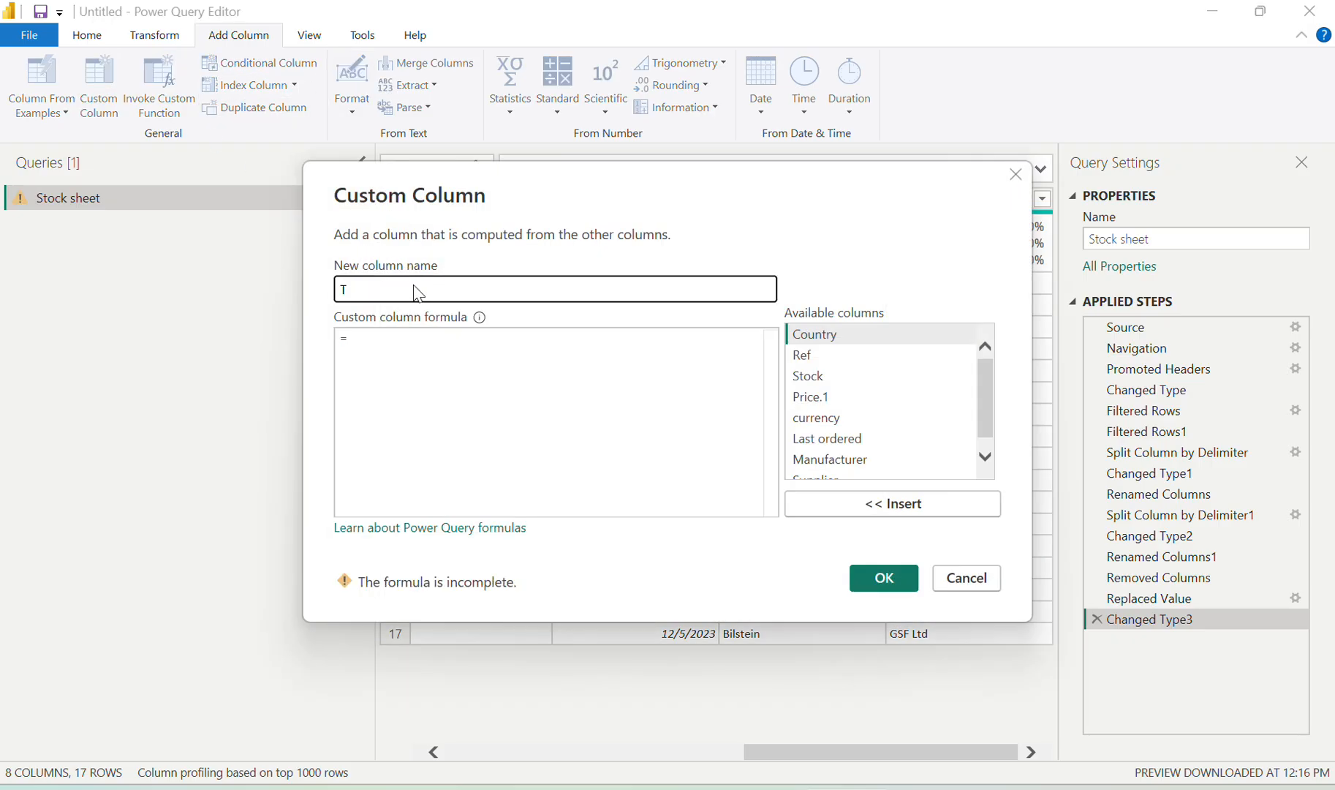
pyautogui.press('BackSpace')
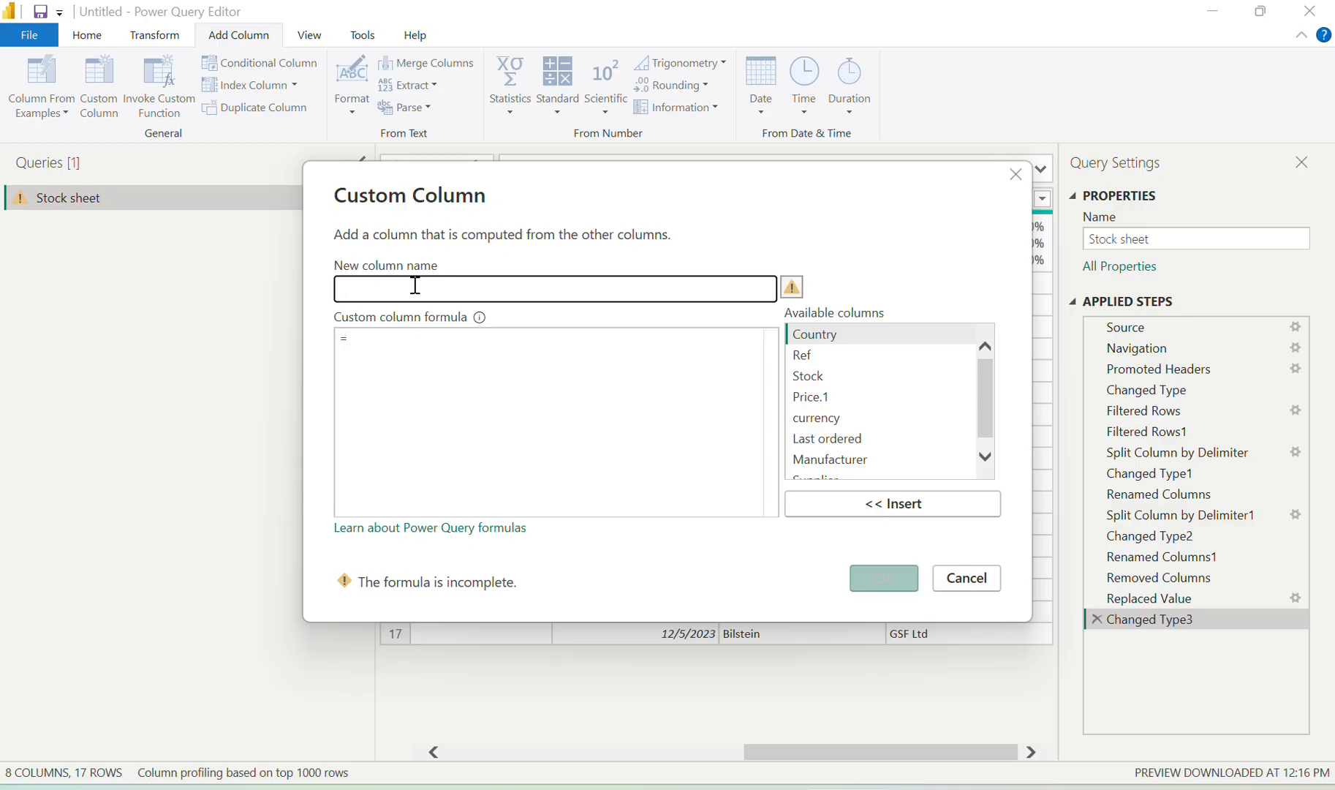
pyautogui.hotkey('alt', 'Tab')
pyautogui.scroll(1, 597, 437)
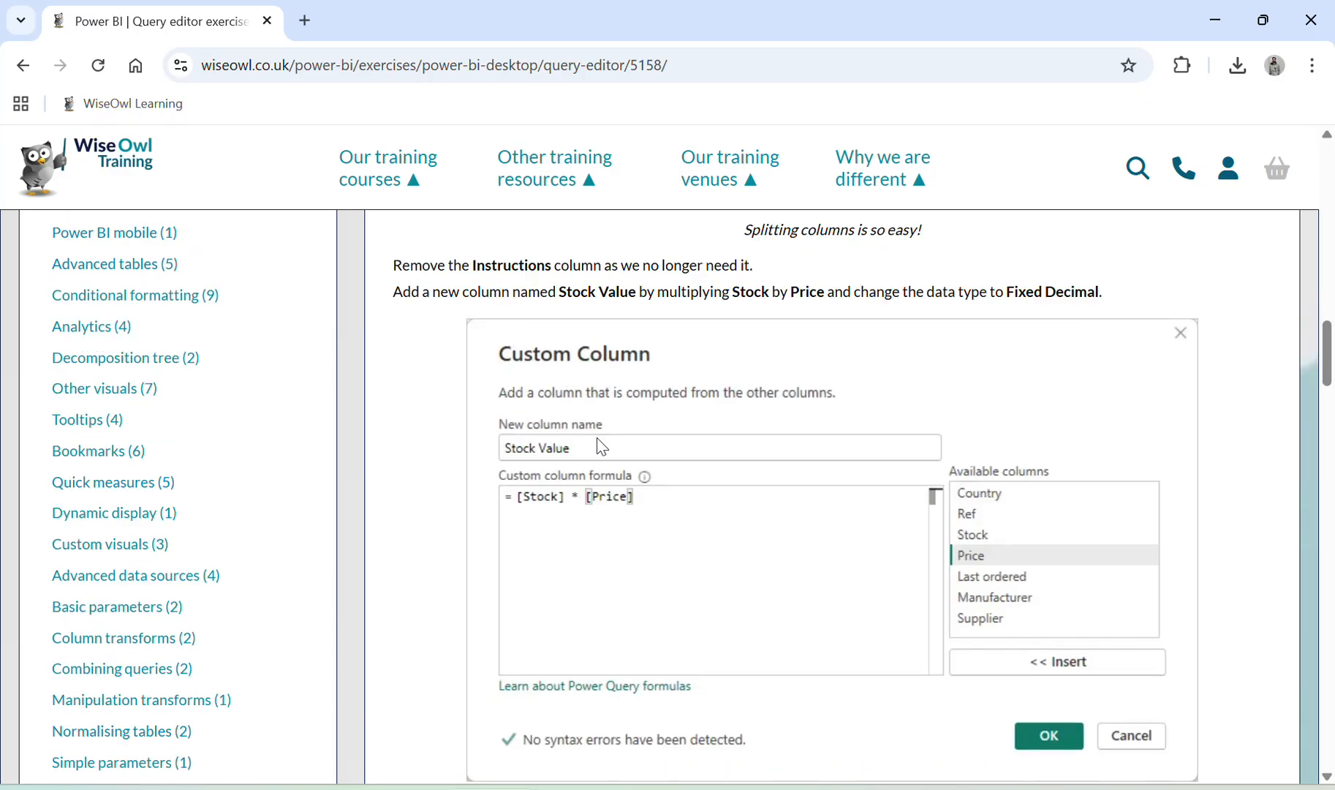
pyautogui.hotkey('alt', 'Tab')
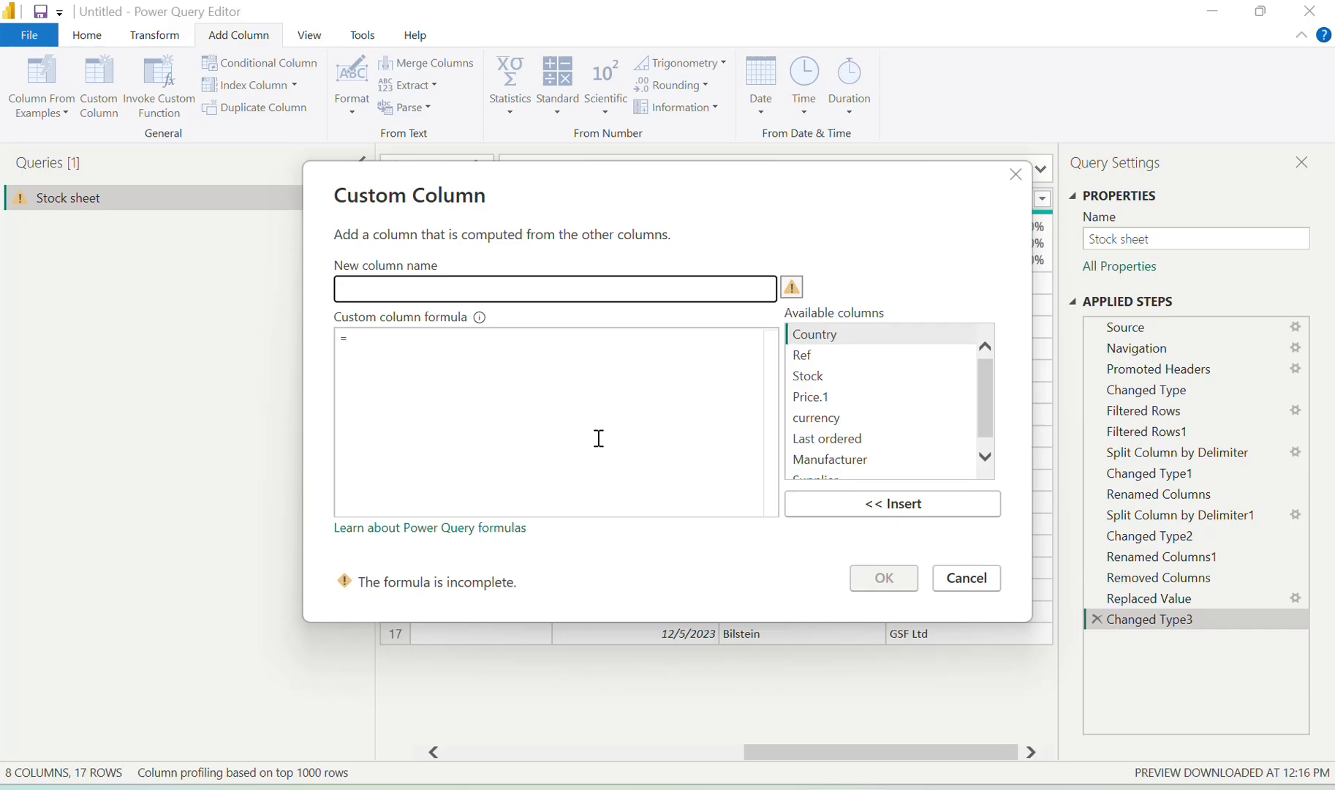
pyautogui.click(538, 290)
pyautogui.write('stock value')
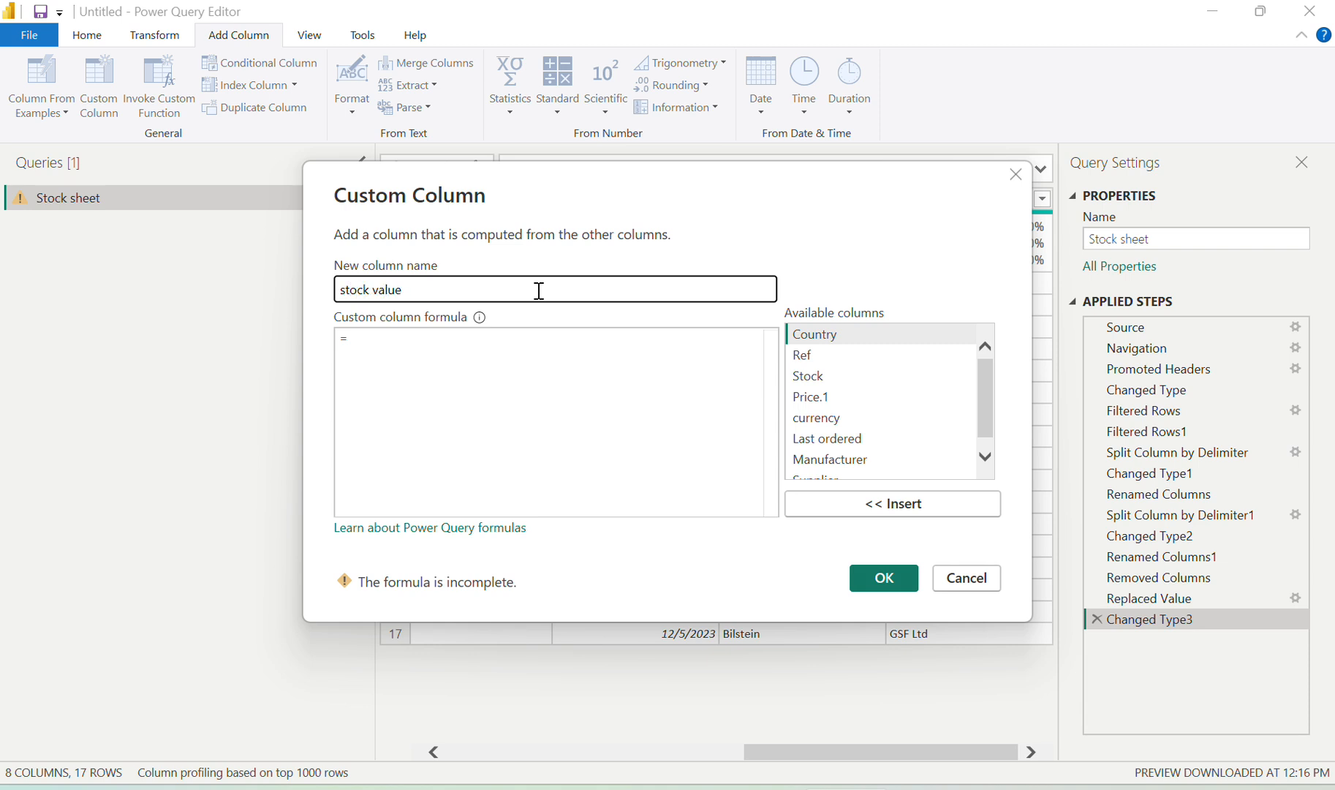
# Enter the formula [Stock] * [Price.1] and create the stock value column
pyautogui.click(444, 375)
pyautogui.hotkey('alt', 'Tab')
pyautogui.scroll(-1, 544, 426)
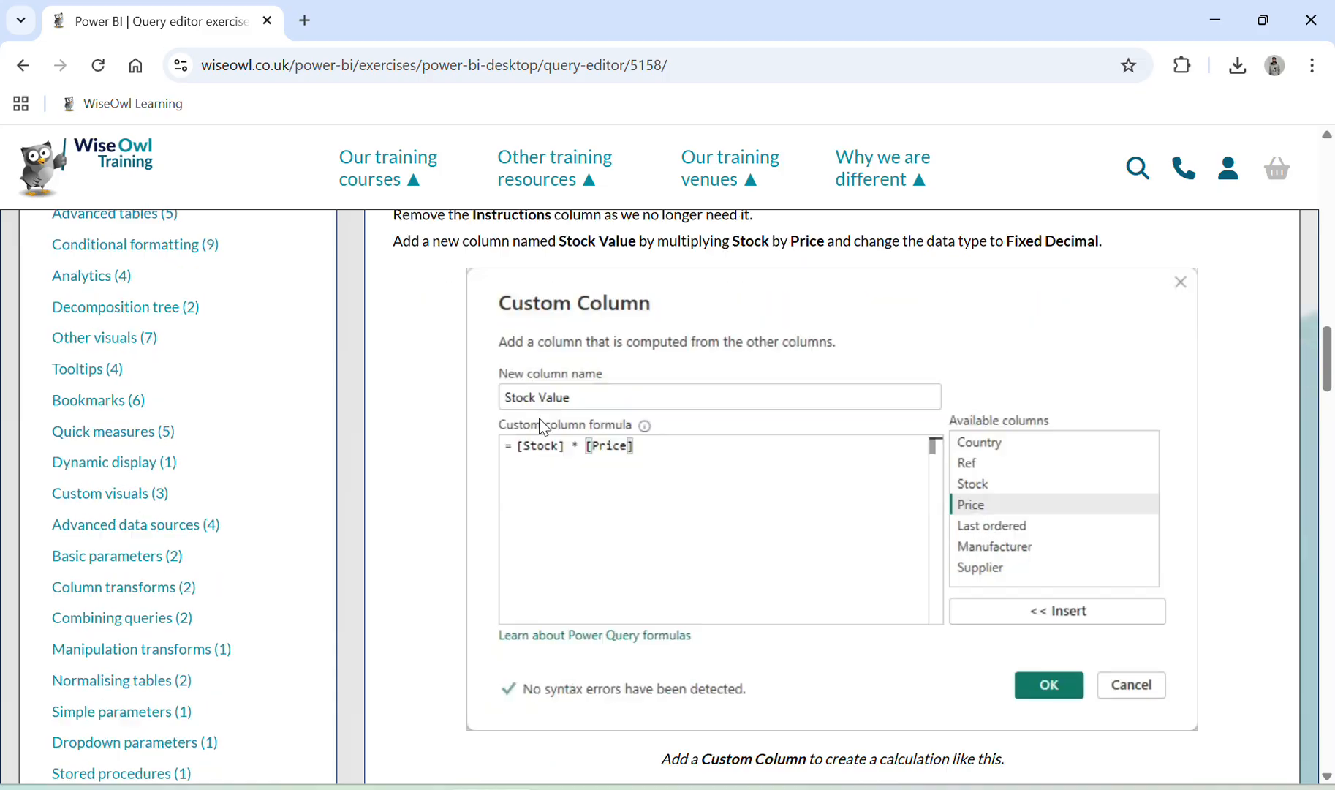
pyautogui.scroll(-1, 544, 426)
pyautogui.hotkey('alt', 'Tab')
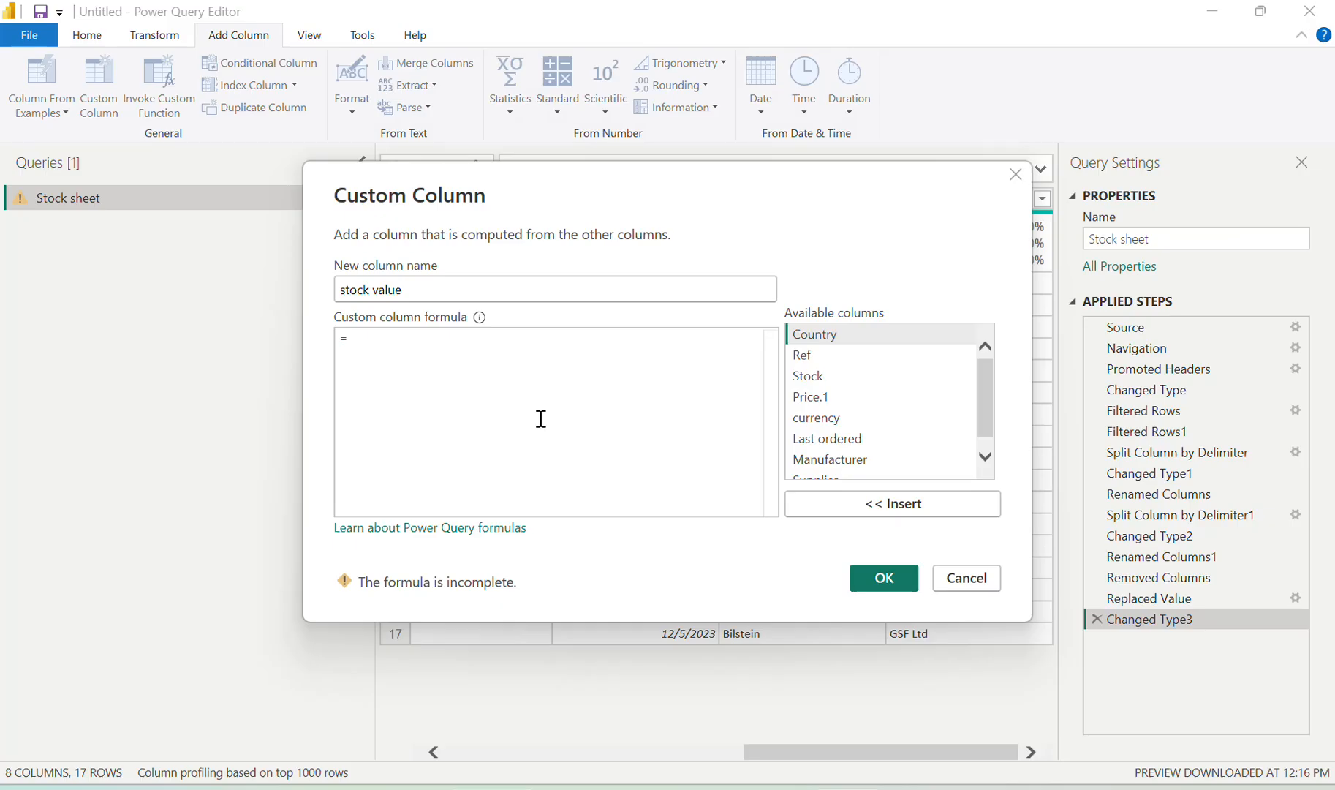
pyautogui.click(828, 370)
pyautogui.click(877, 514)
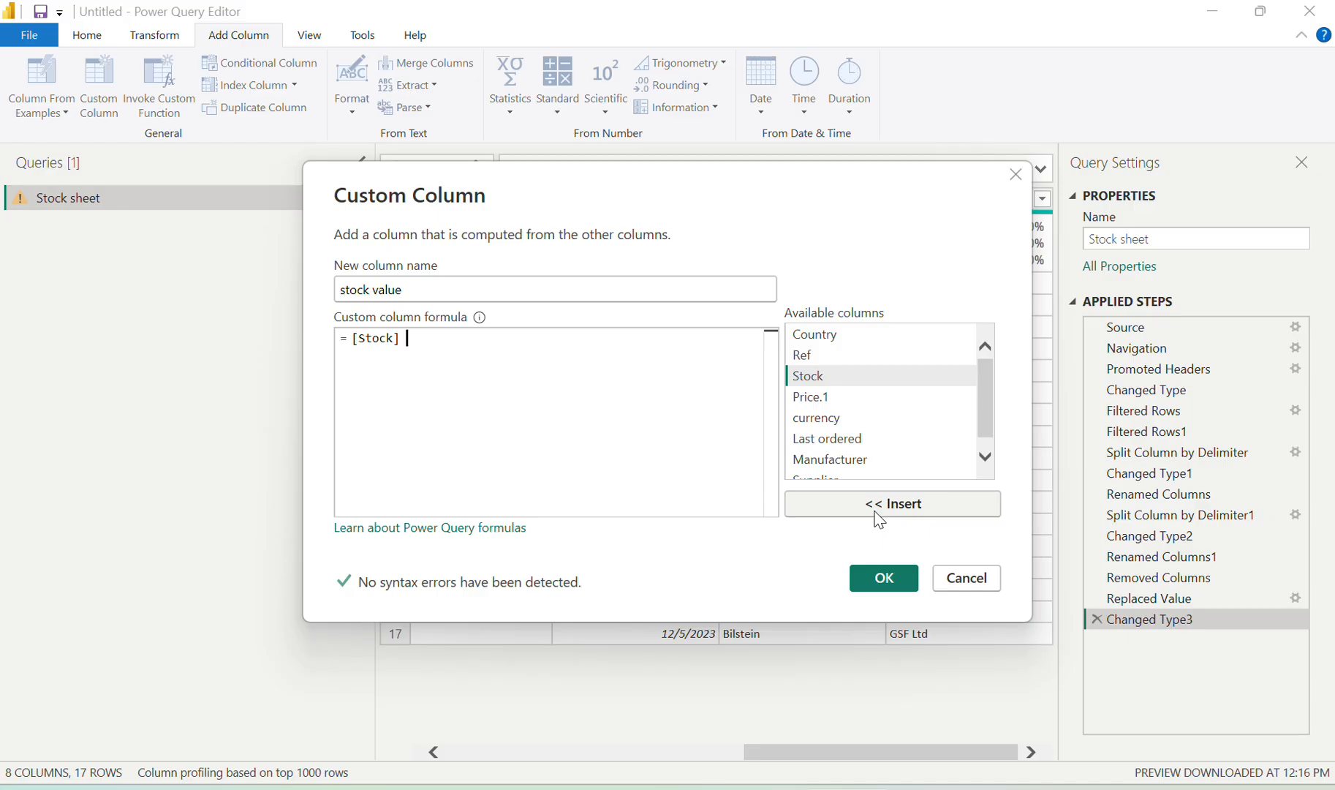
pyautogui.write('*')
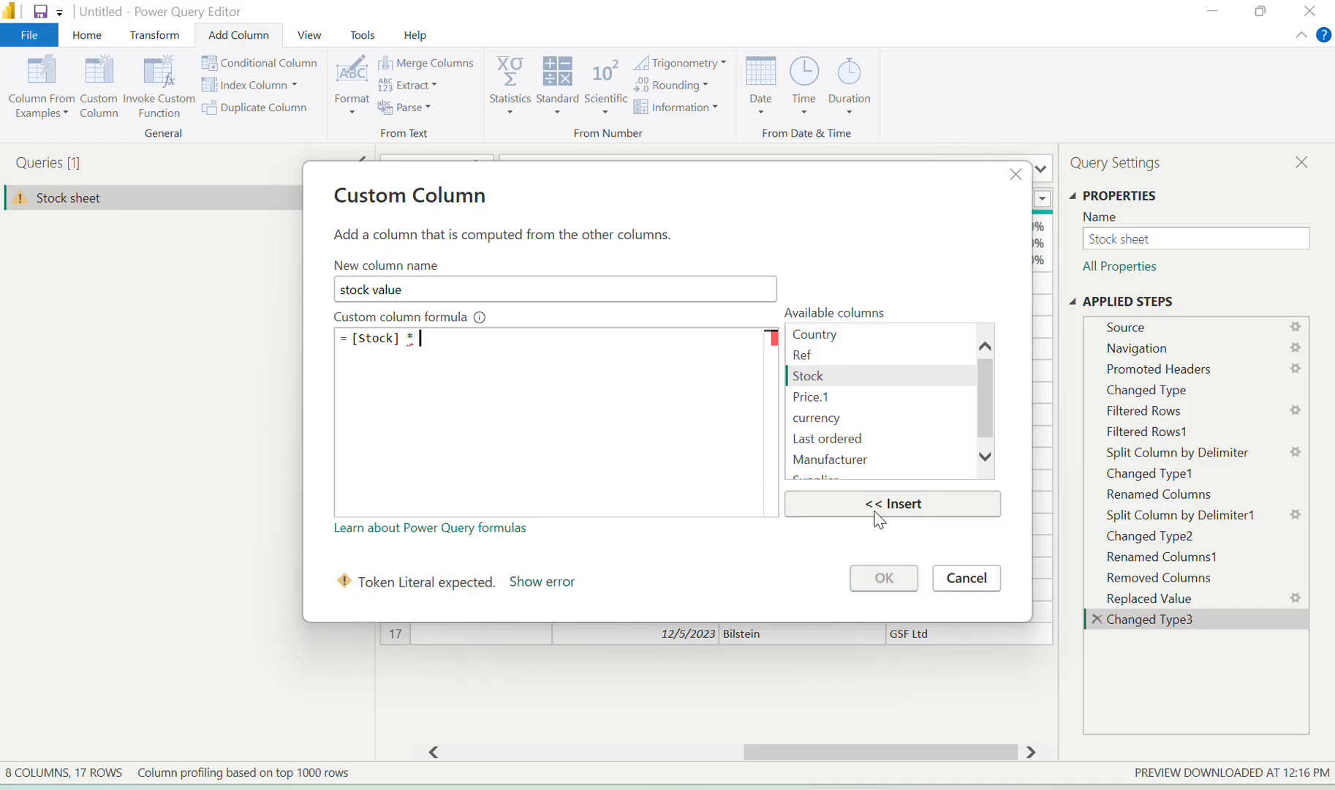
pyautogui.click(829, 400)
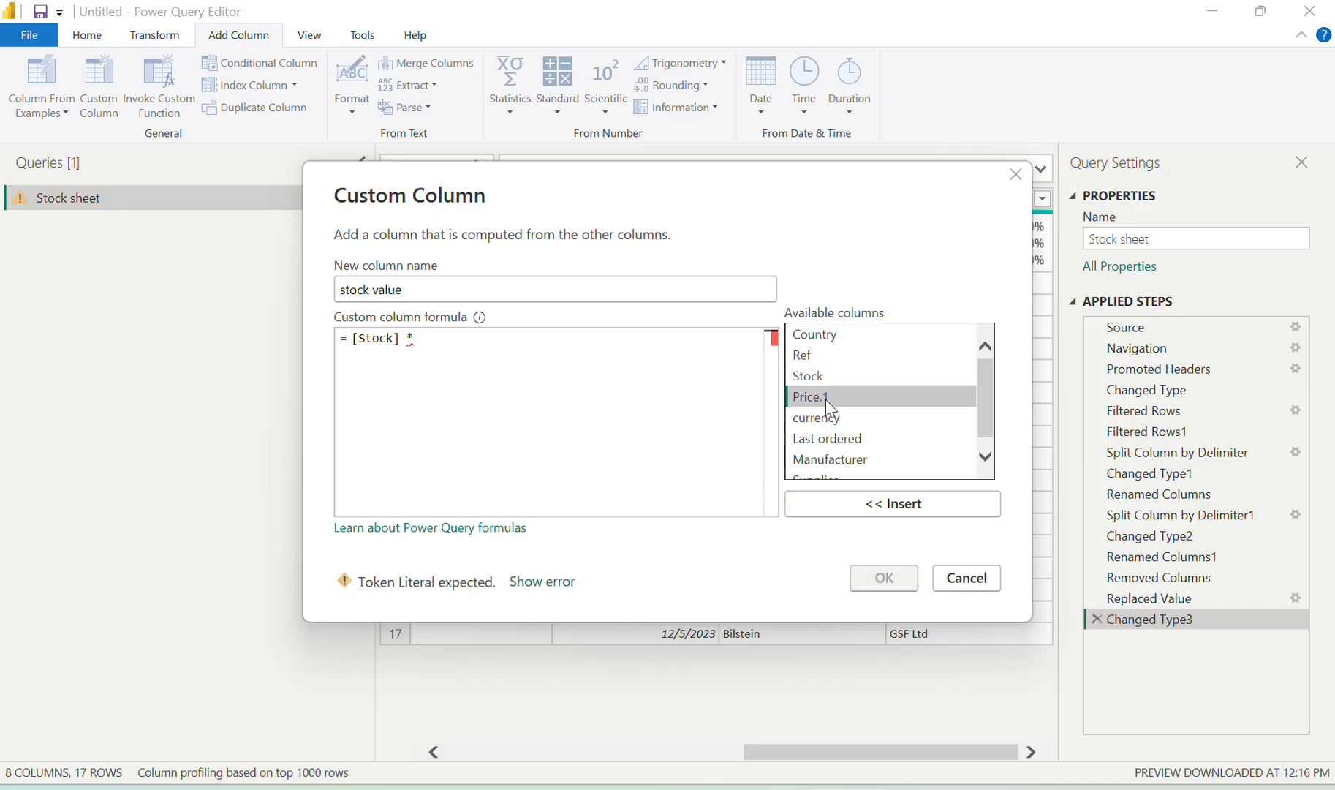
pyautogui.click(875, 508)
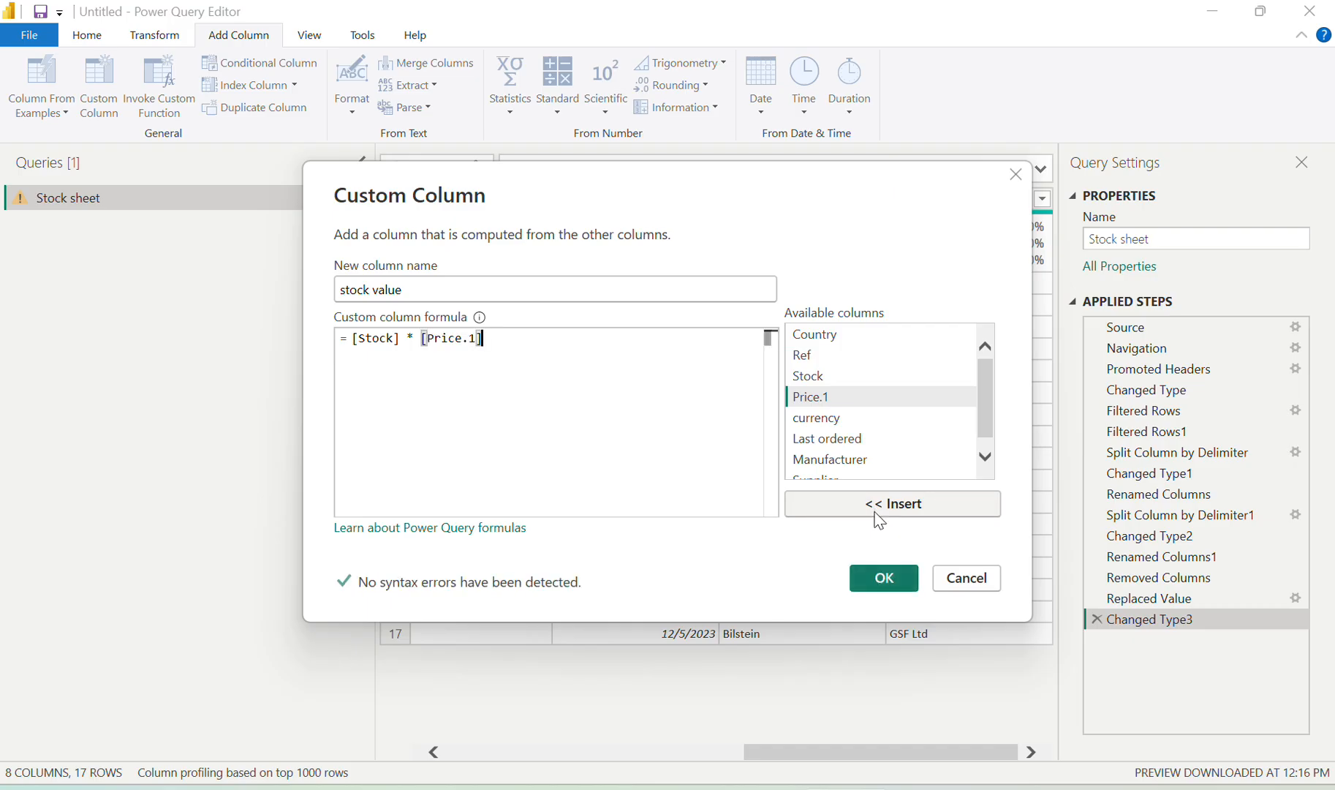
pyautogui.click(882, 579)
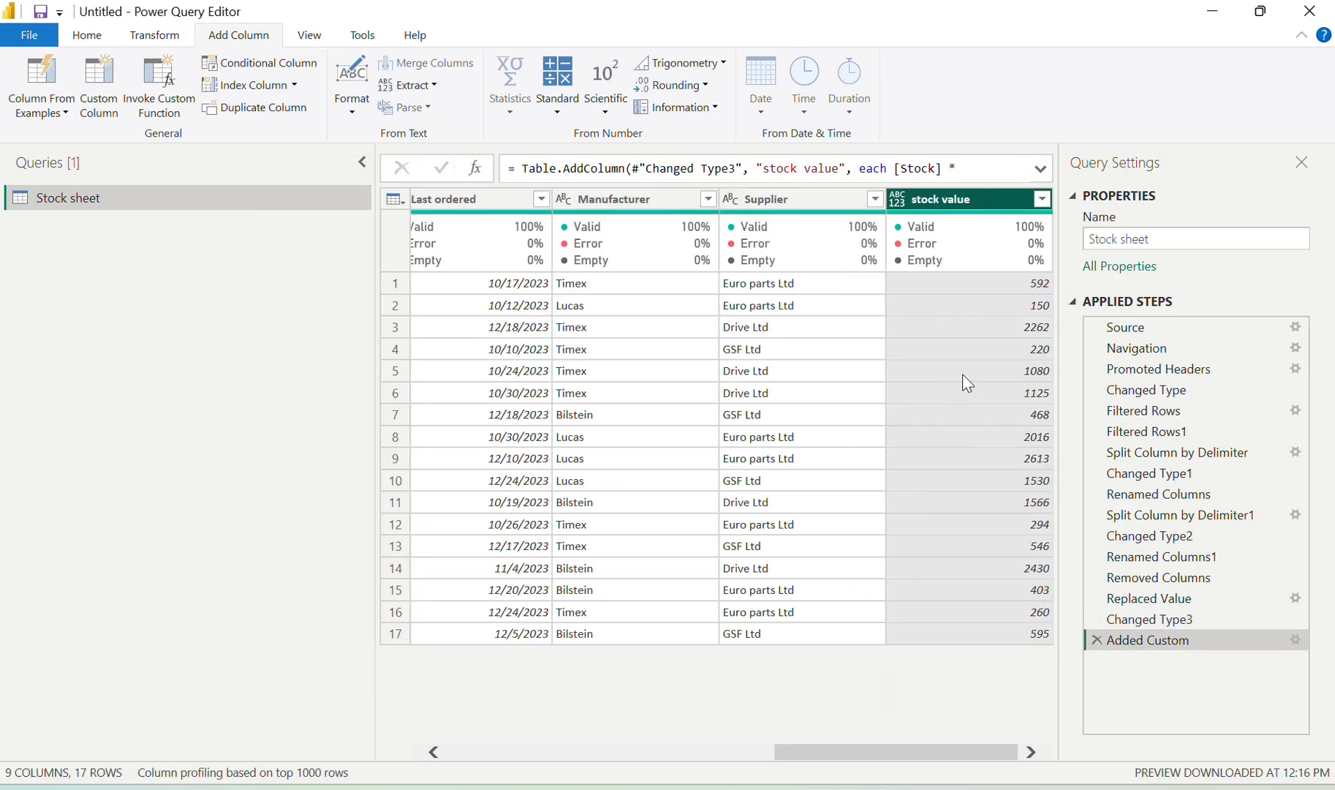
pyautogui.hotkey('alt', 'Tab')
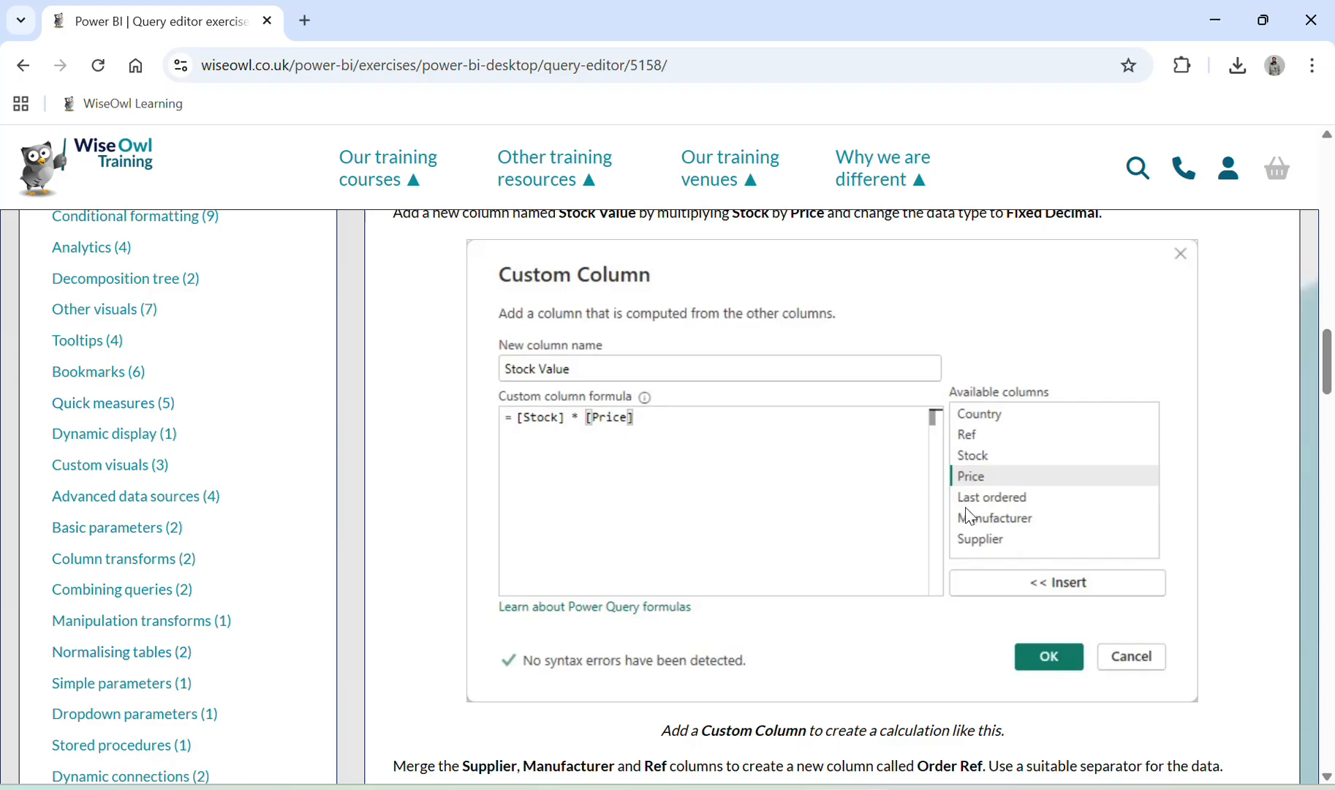
pyautogui.scroll(-3, 762, 479)
pyautogui.scroll(-3, 765, 482)
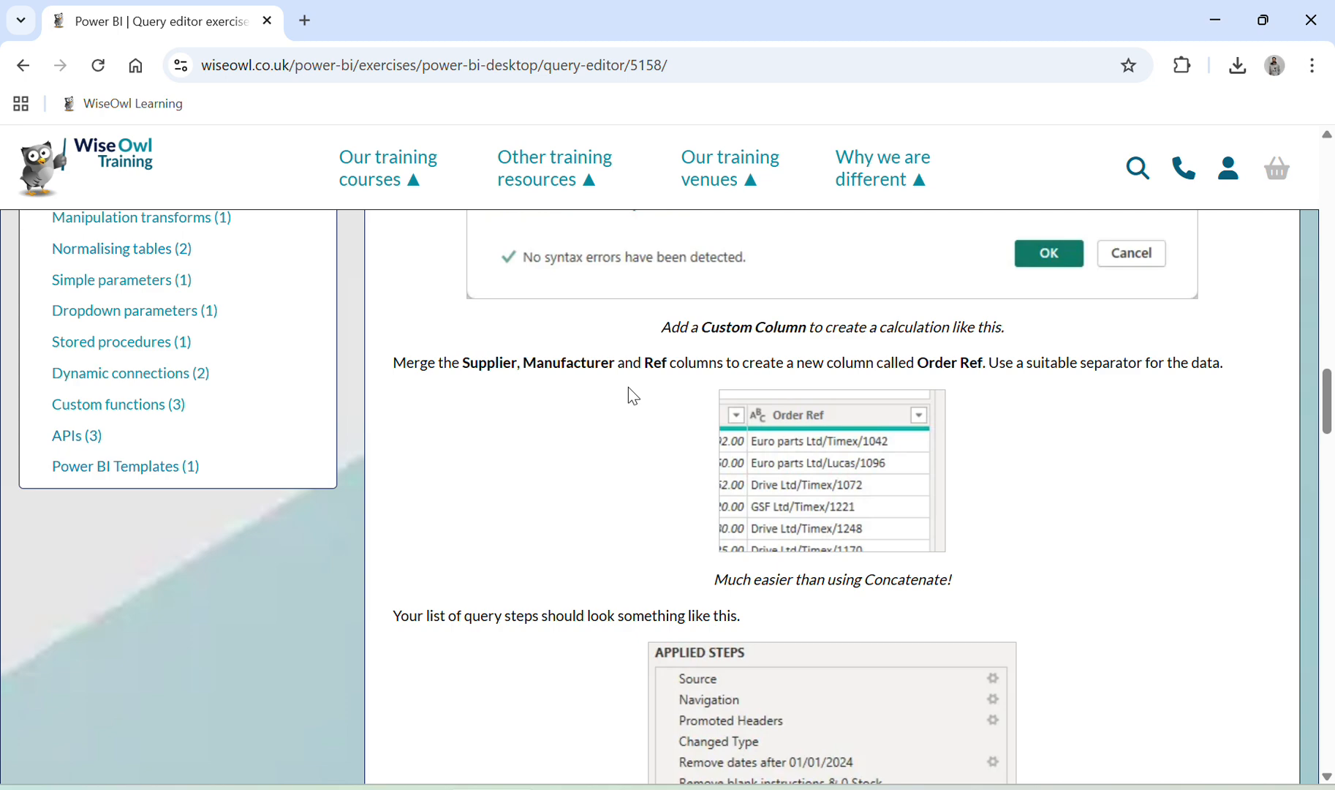
pyautogui.hotkey('alt', 'Tab')
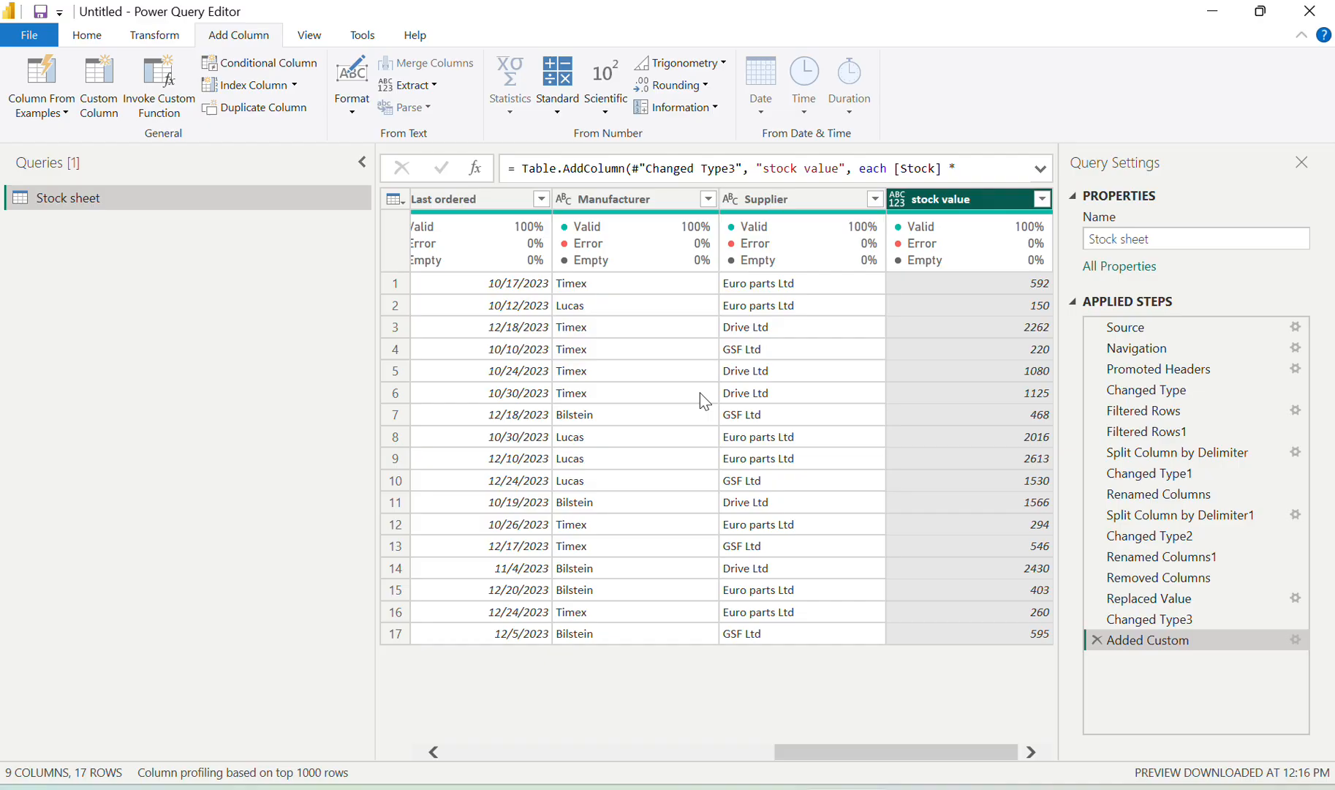
pyautogui.hotkey('alt', 'Tab')
pyautogui.hotkey('alt', 'Tab')
pyautogui.hotkey('alt', 'Tab')
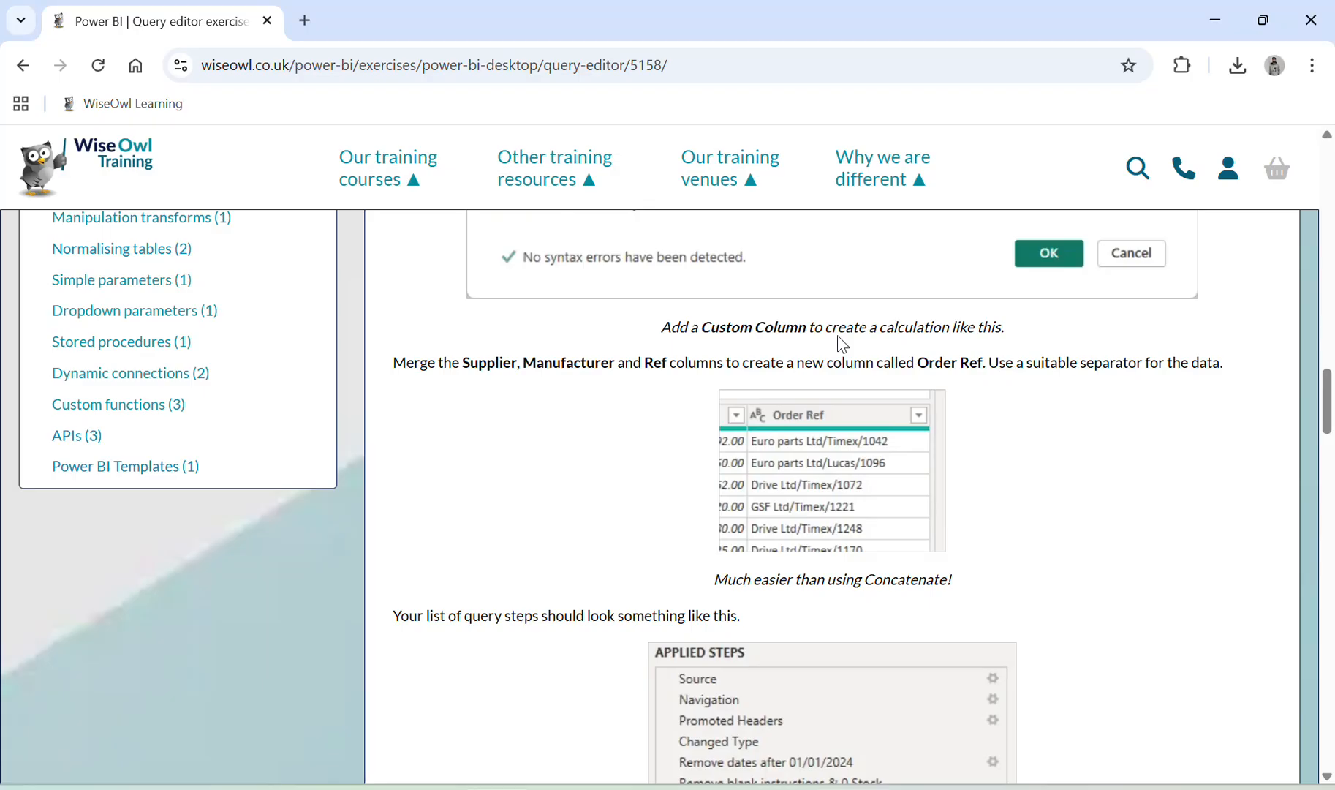
pyautogui.hotkey('alt', 'Tab')
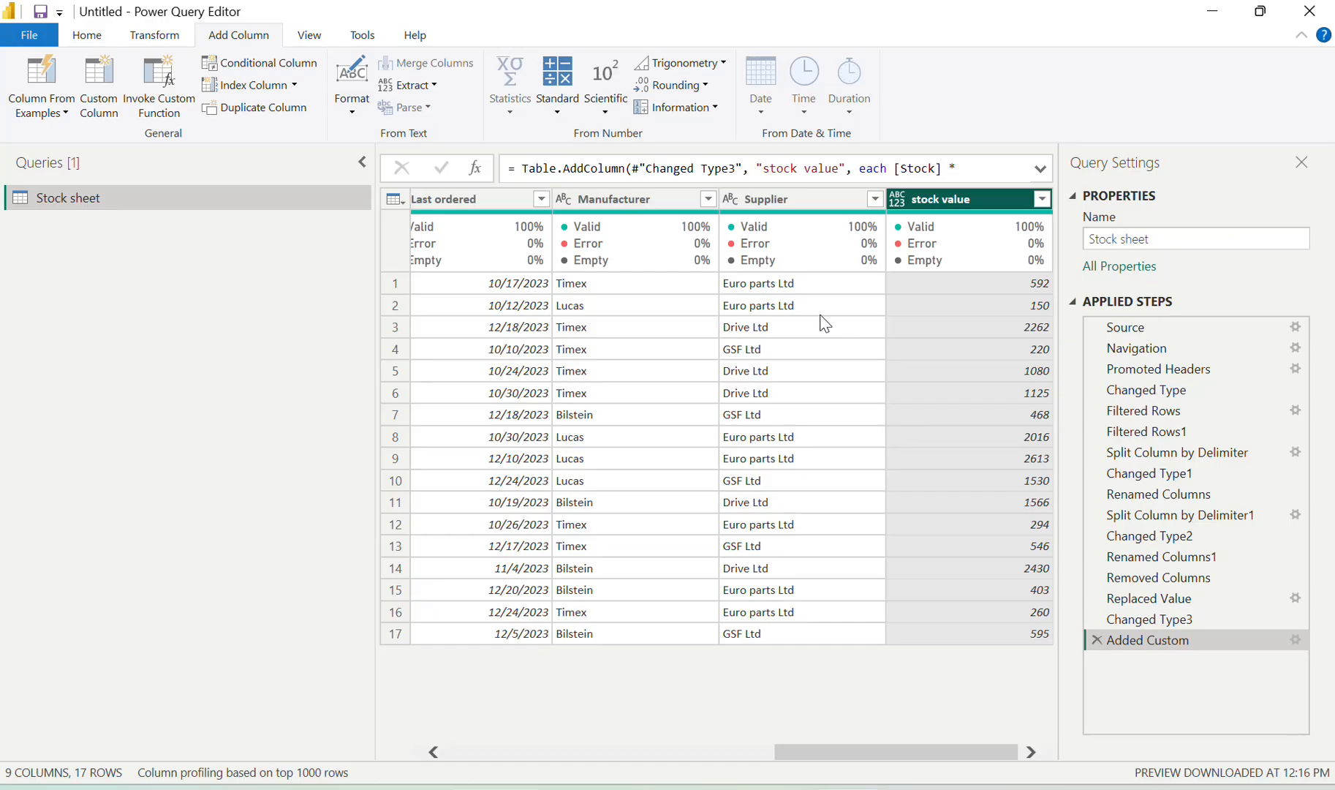
pyautogui.click(796, 200)
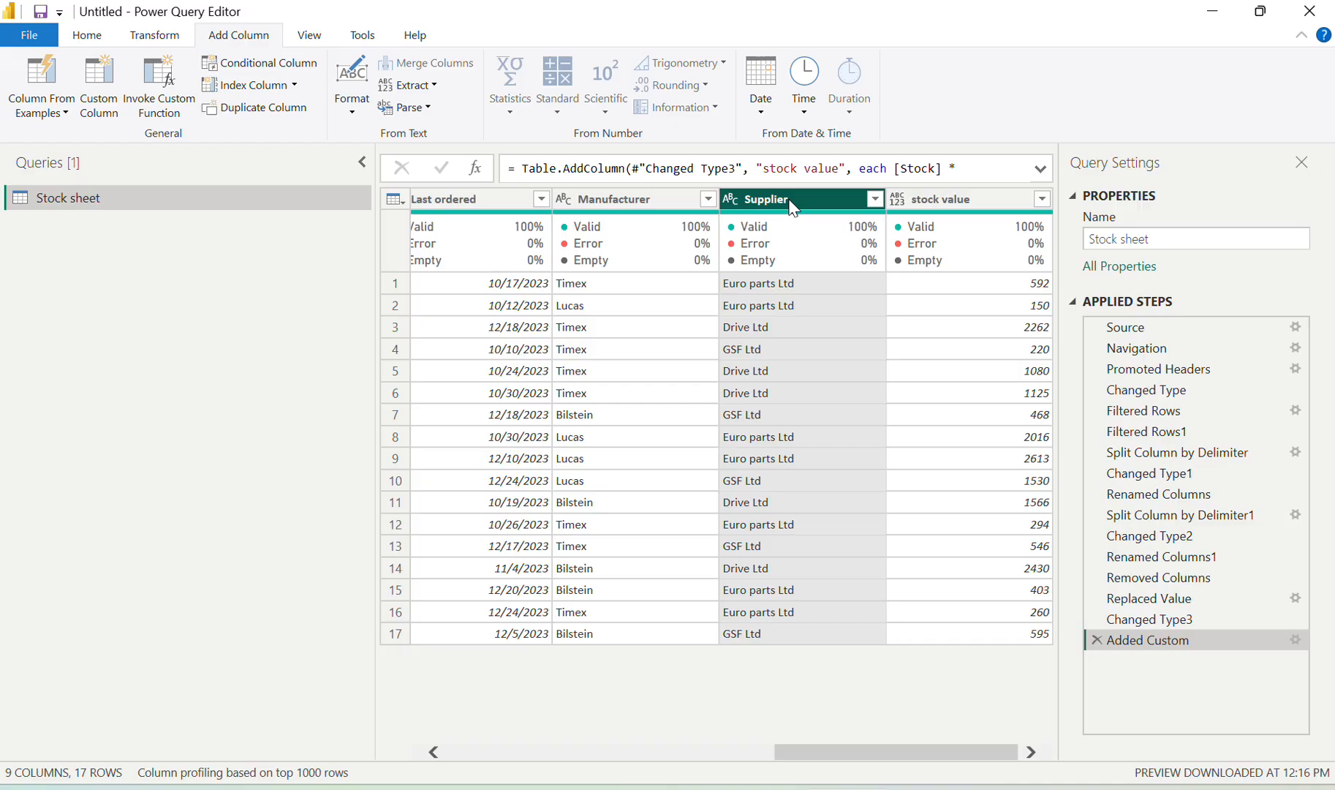
pyautogui.click(638, 195)
pyautogui.hotkey('alt', 'Tab')
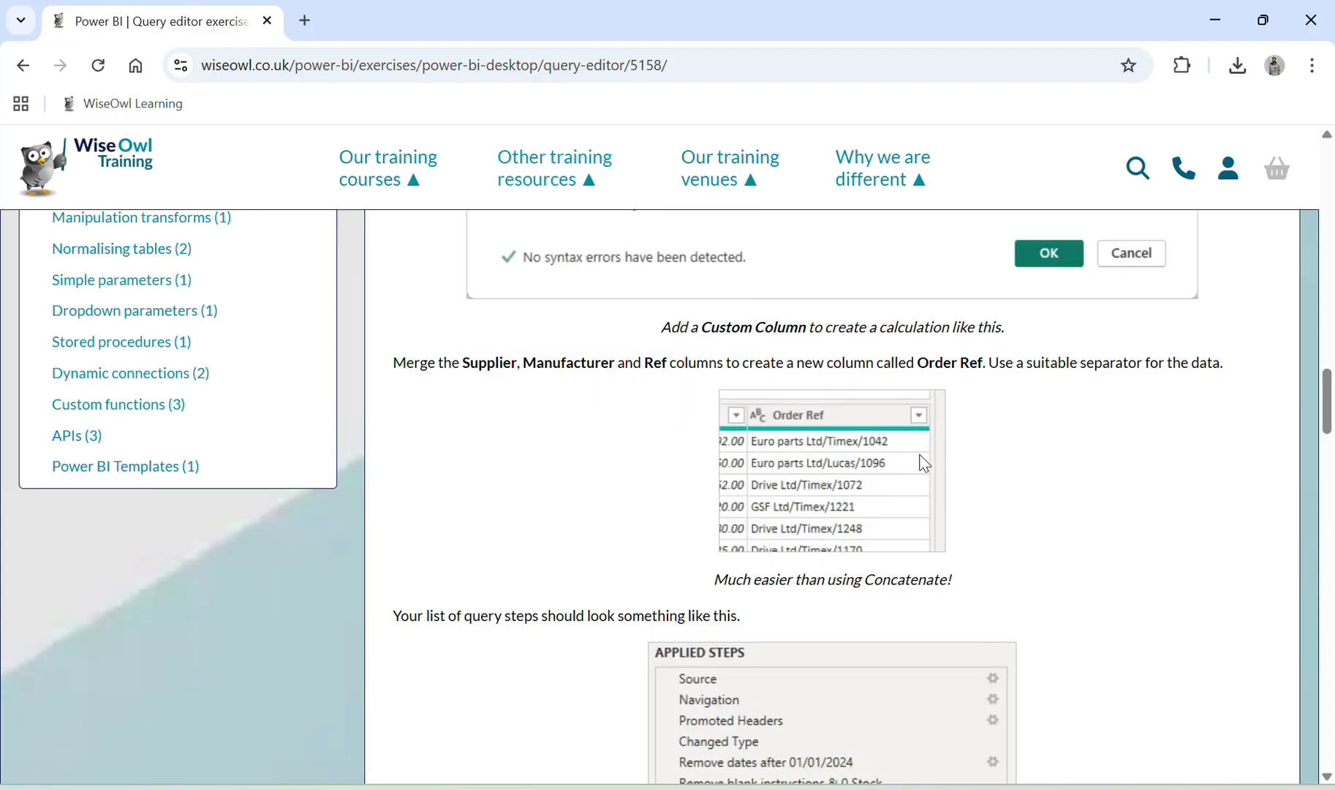
pyautogui.hotkey('alt', 'Tab')
pyautogui.hotkey('alt', 'Tab')
pyautogui.scroll(8, 947, 422)
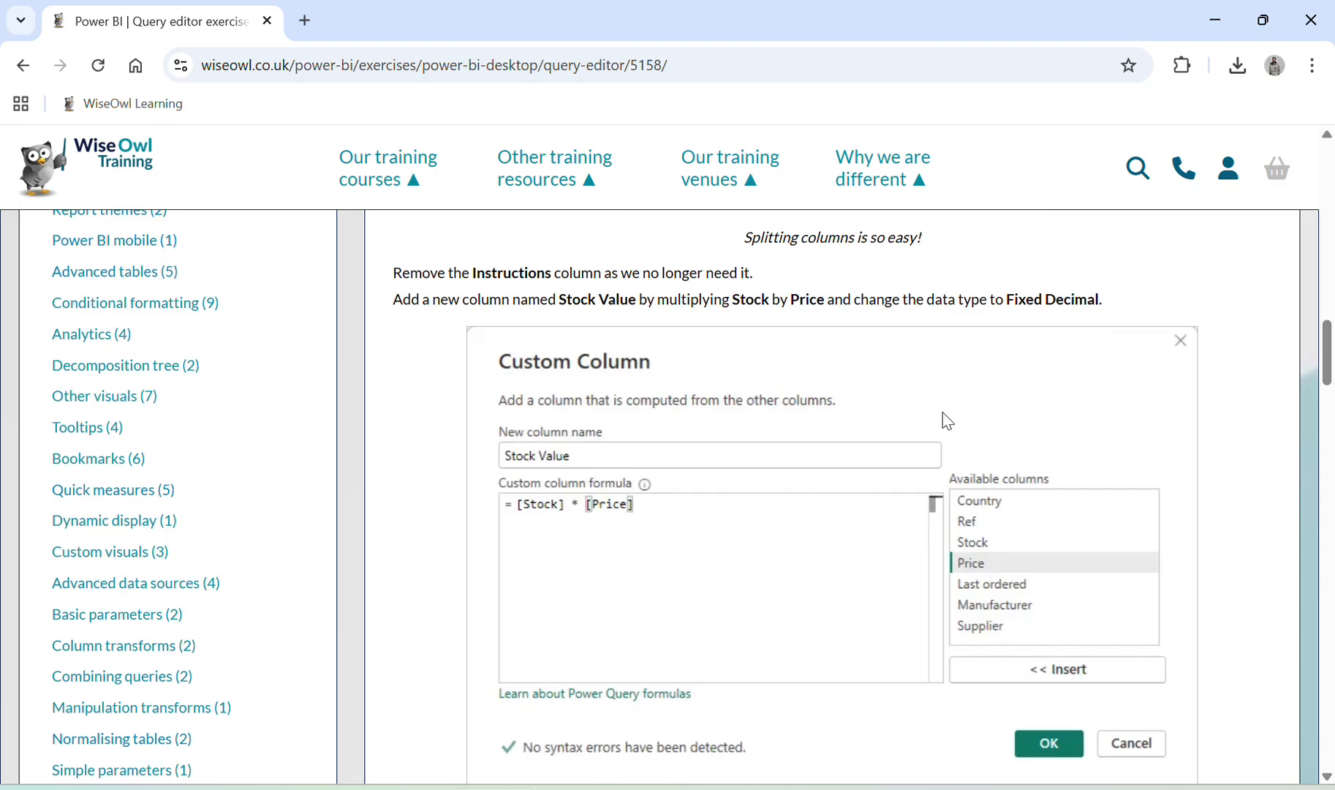
pyautogui.scroll(-1, 944, 422)
pyautogui.hotkey('alt', 'Tab')
pyautogui.hscroll(-10, 853, 367)
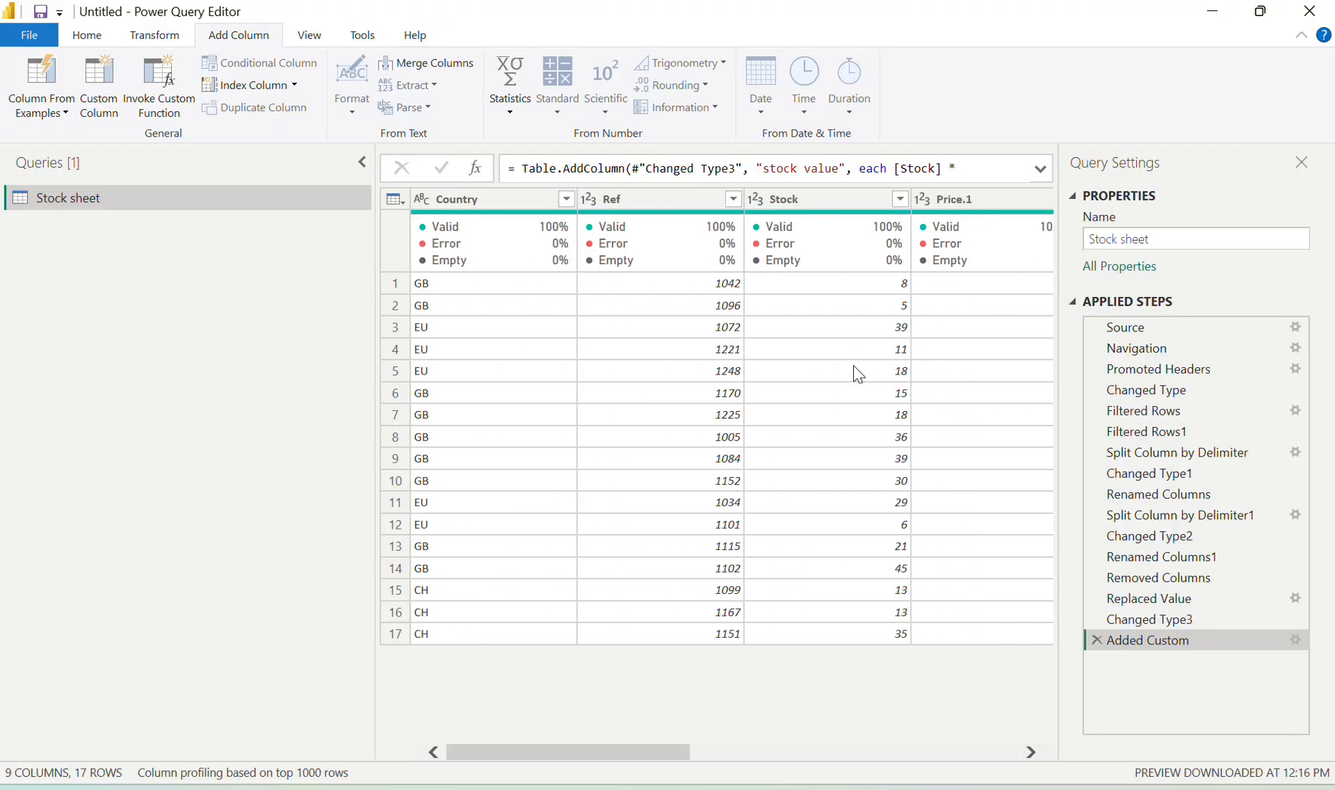
pyautogui.hscroll(10, 858, 373)
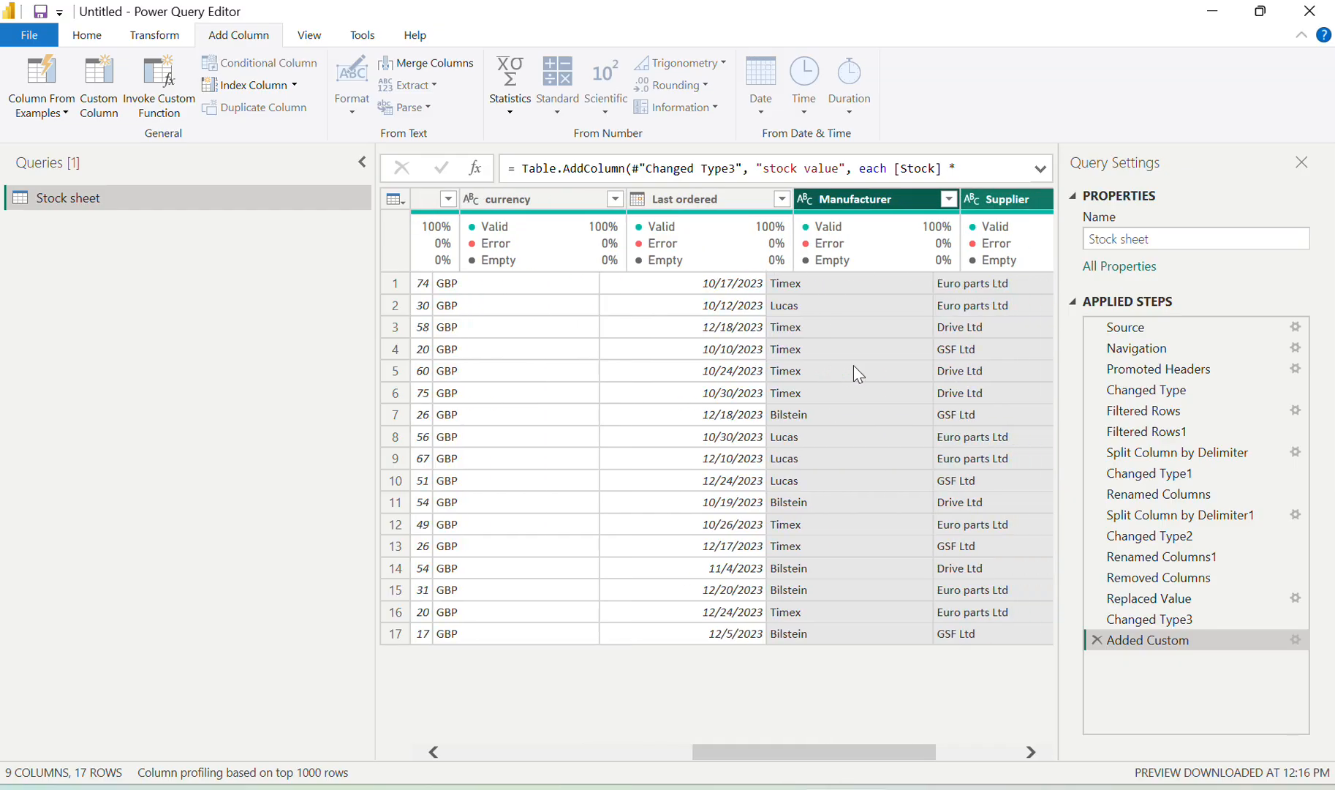
pyautogui.hscroll(3, 857, 373)
pyautogui.hotkey('alt', 'Tab')
pyautogui.scroll(-1, 882, 515)
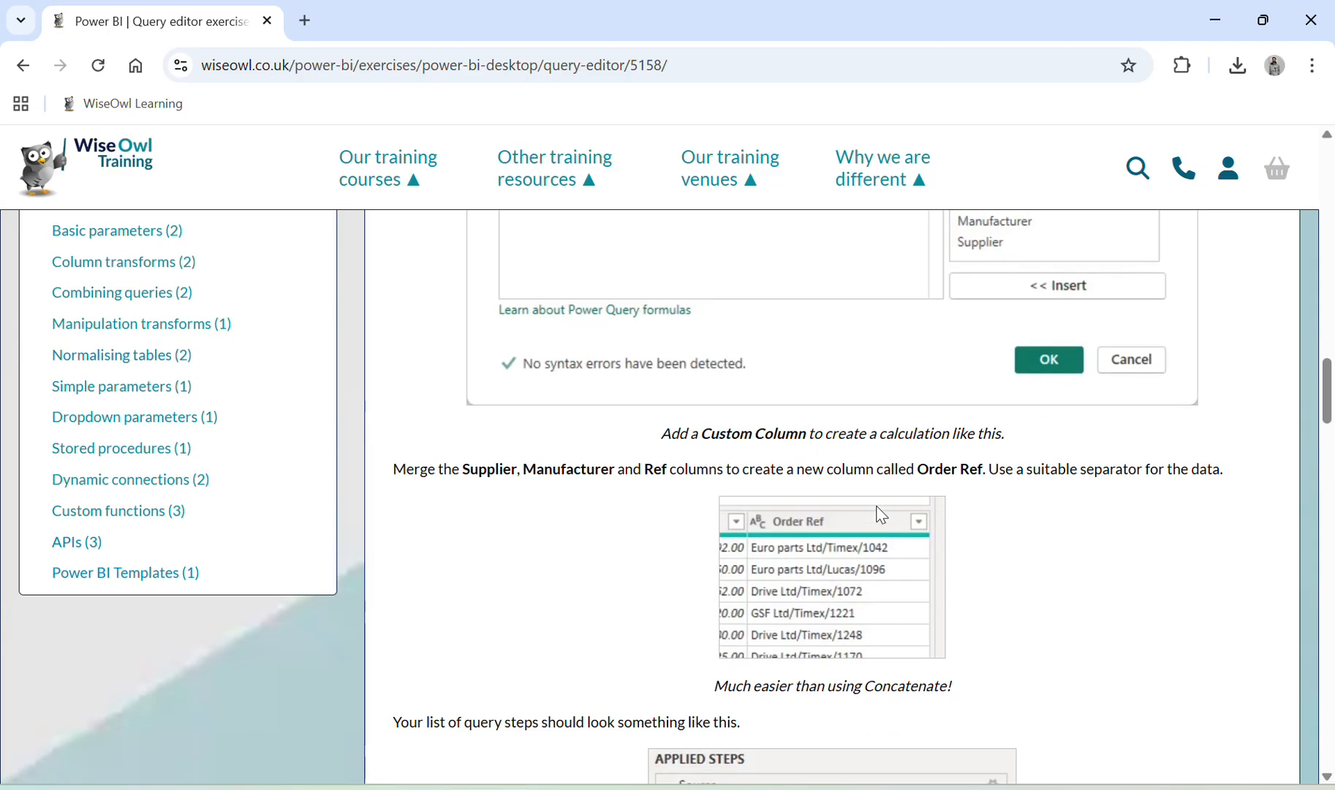
pyautogui.hotkey('alt', 'Tab')
pyautogui.hotkey('alt', 'Tab')
pyautogui.hotkey('alt', 'Tab')
pyautogui.hscroll(-10, 767, 444)
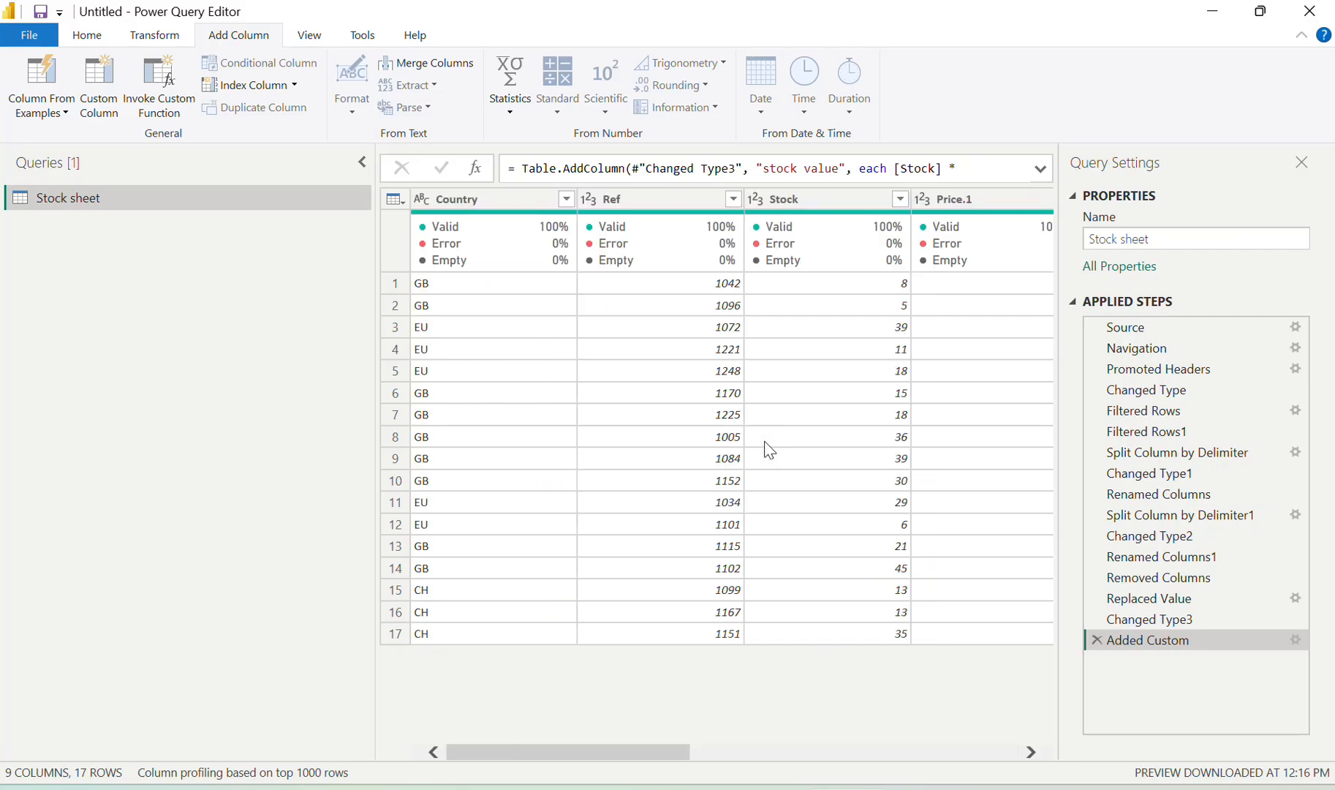
# Merge Supplier, Manufacturer and Ref using a custom '/' separator
pyautogui.click(641, 205)
pyautogui.rightClick(646, 214)
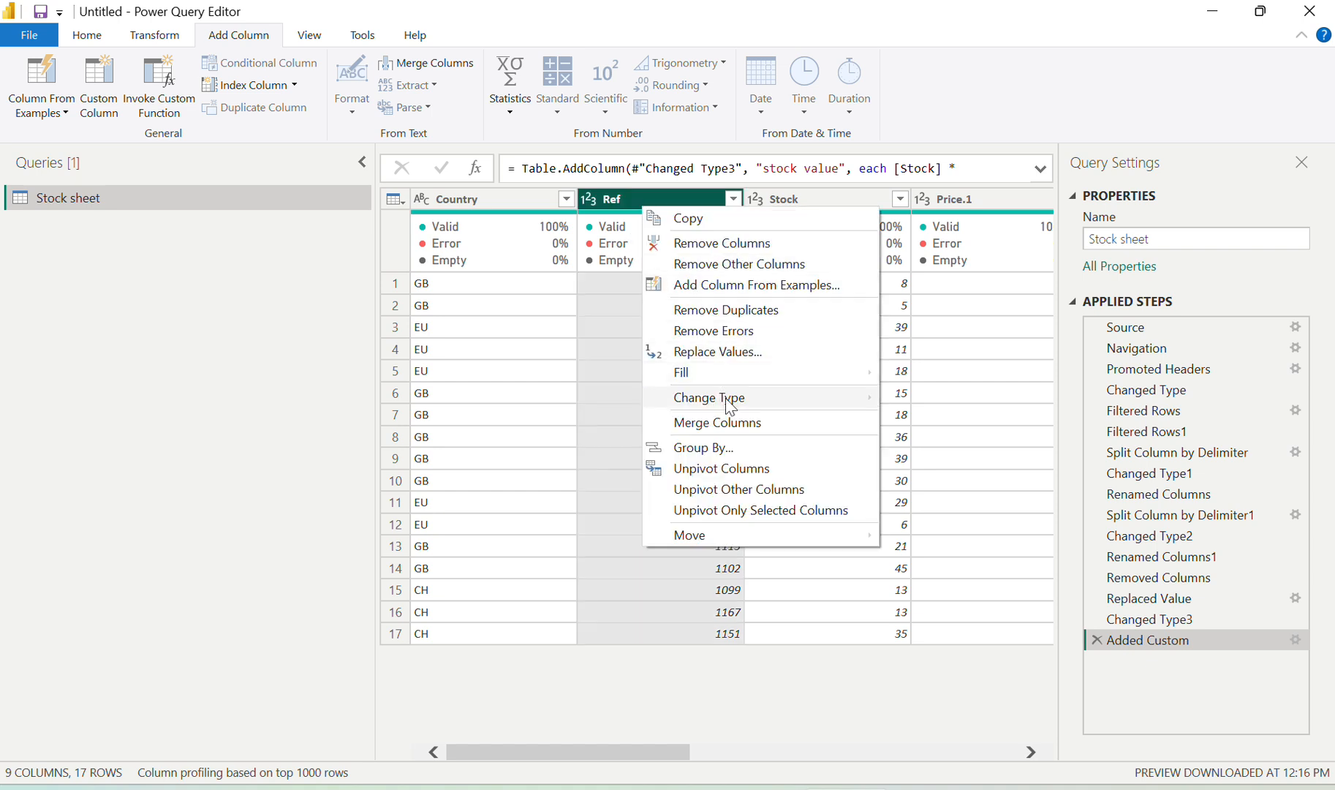
pyautogui.click(727, 424)
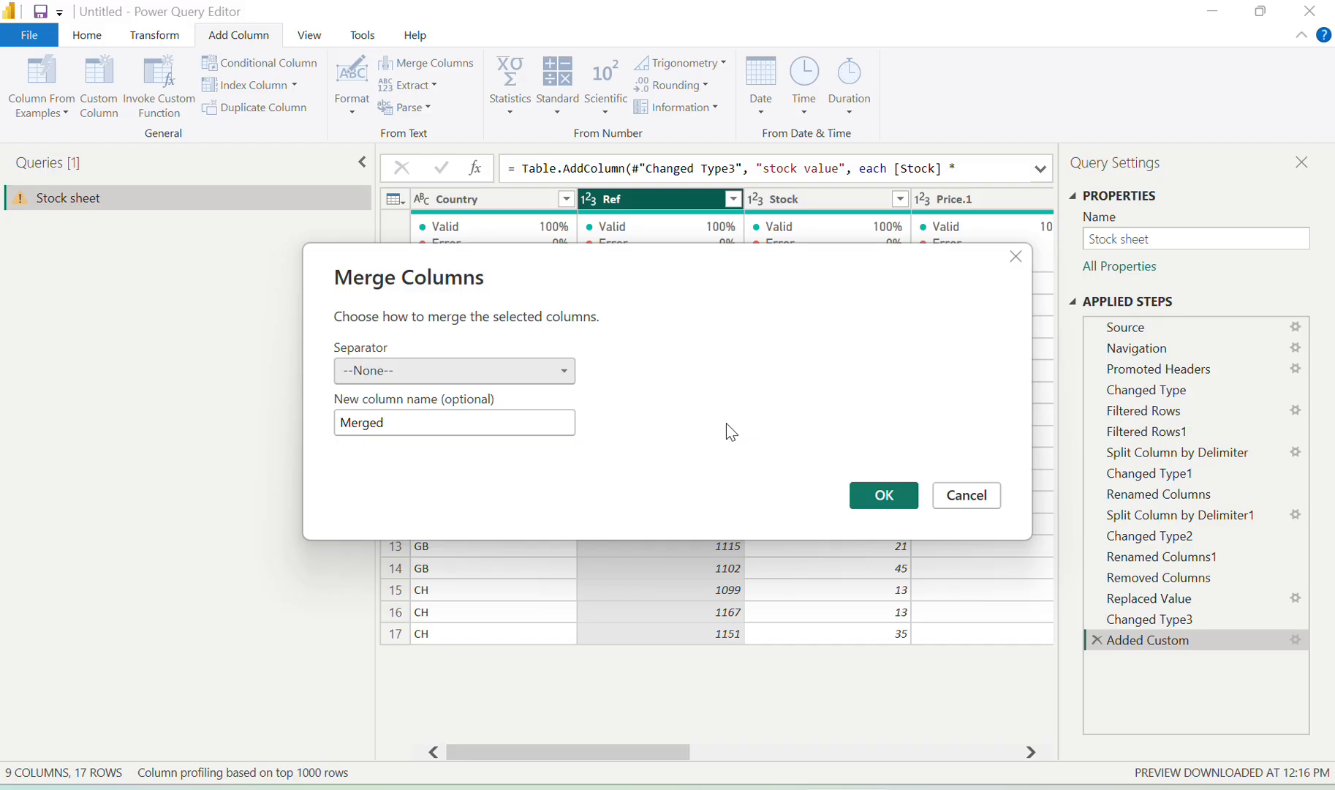
pyautogui.click(440, 378)
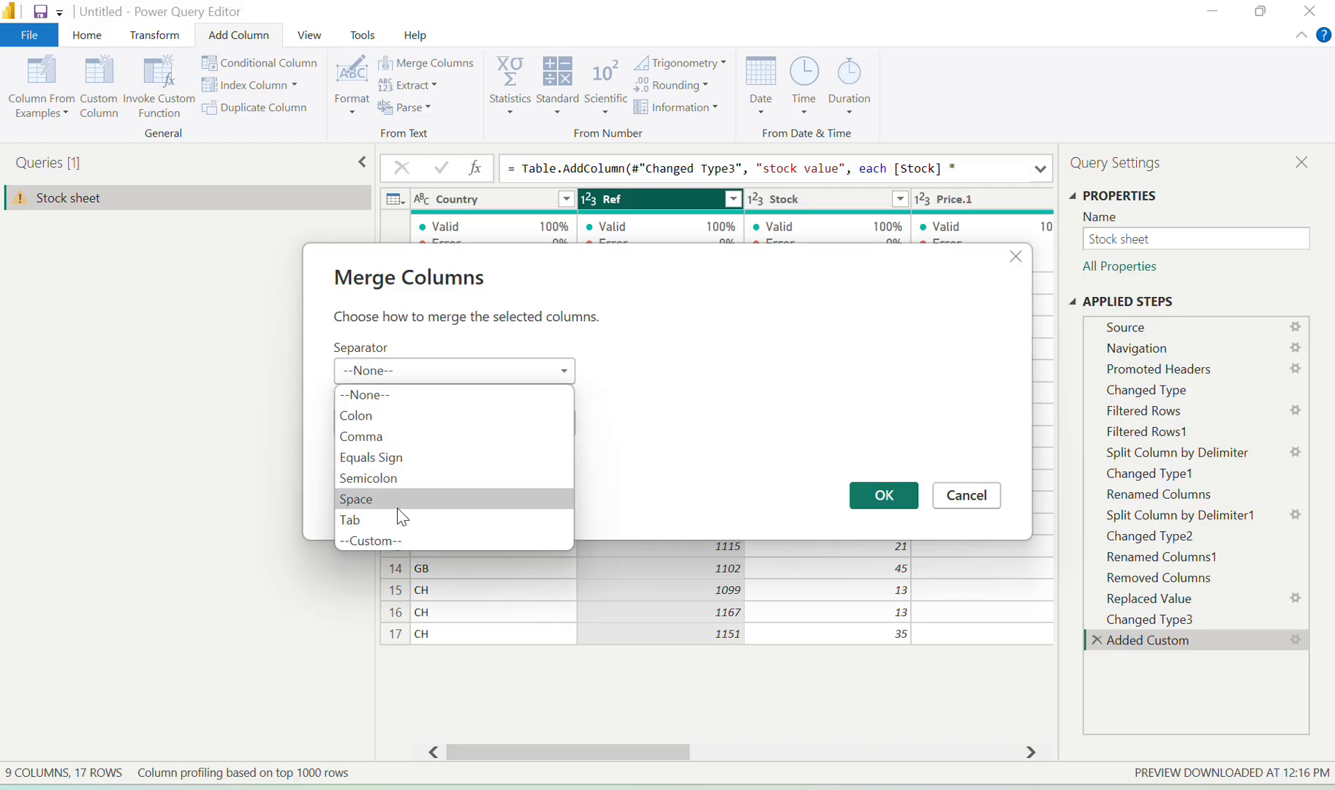
pyautogui.click(383, 541)
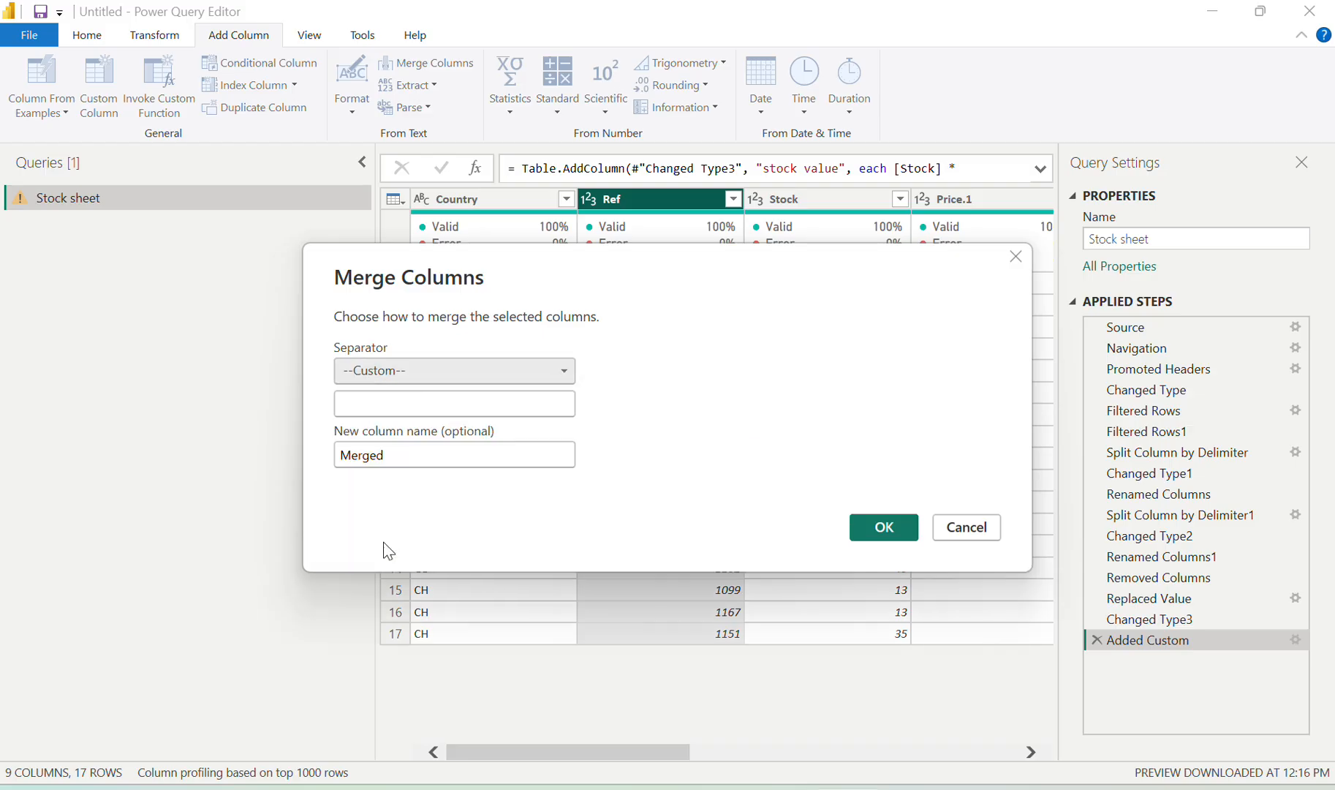
pyautogui.click(393, 402)
pyautogui.write('/')
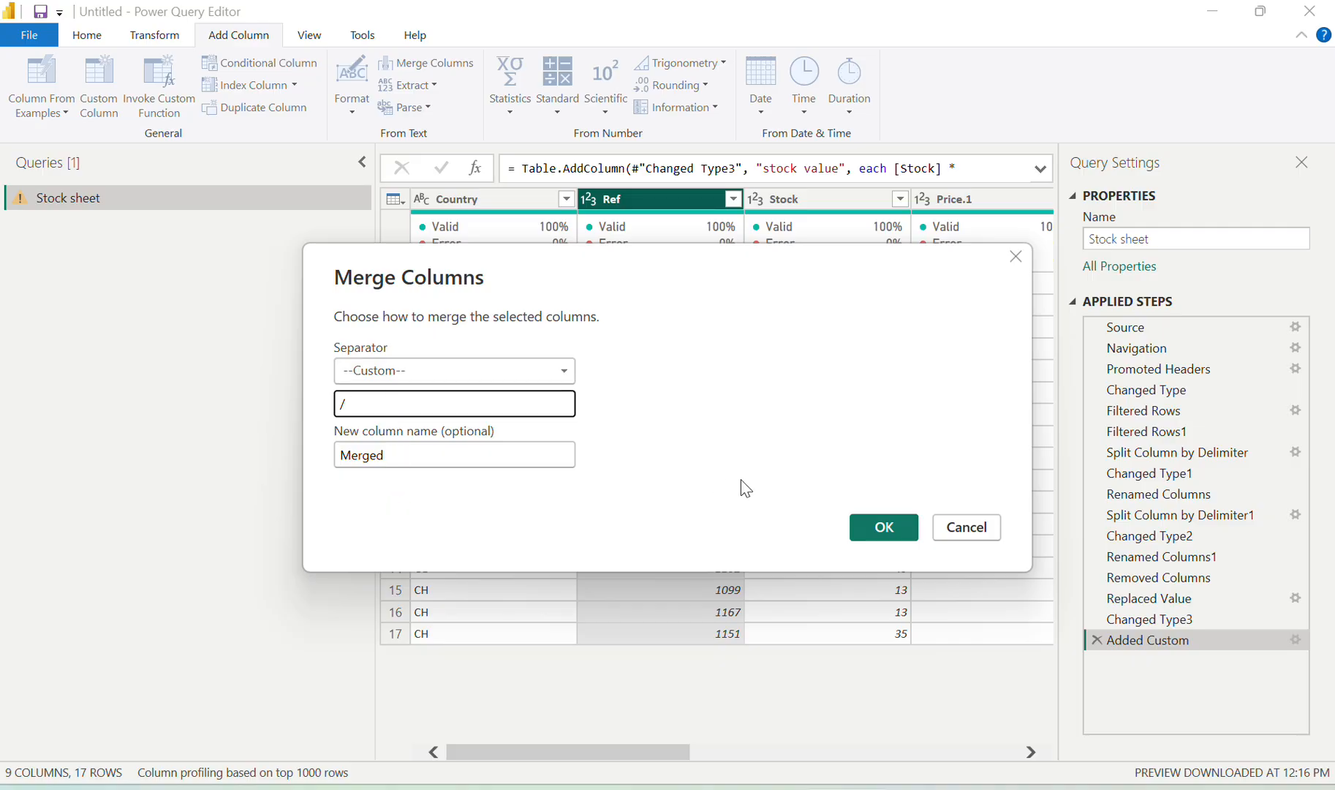
pyautogui.click(877, 536)
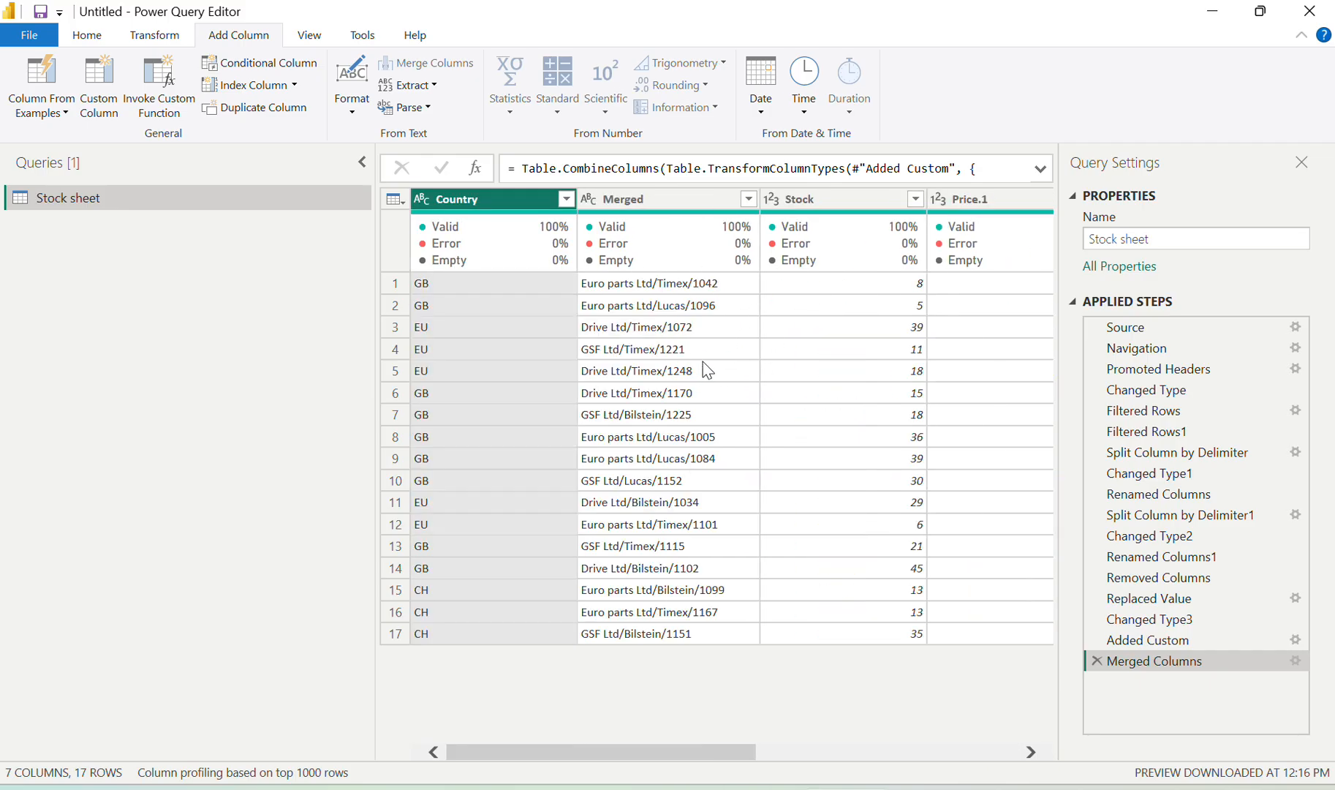
# Compare the merged result with the exercise page and read ahead to the chart instructions
pyautogui.hotkey('alt', 'Tab')
pyautogui.scroll(-2, 689, 537)
pyautogui.scroll(-3, 696, 537)
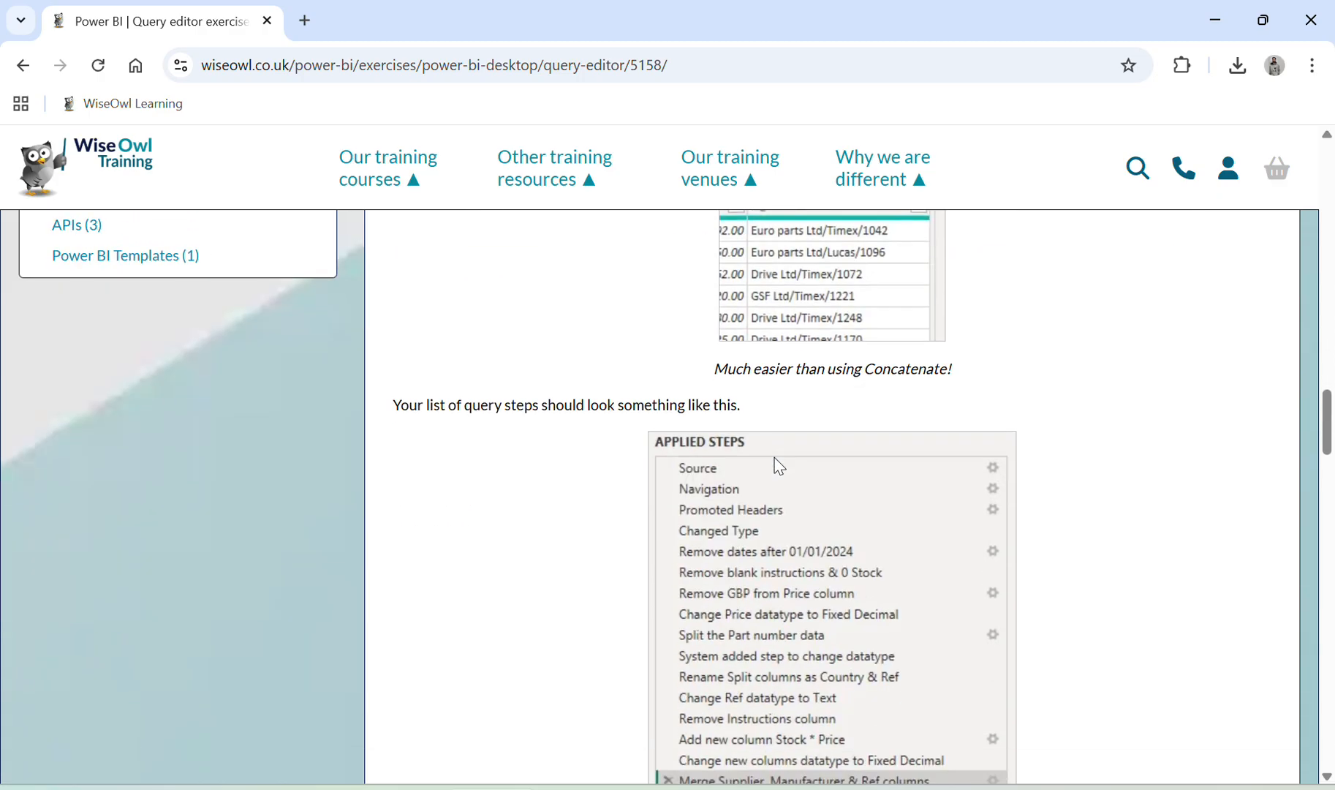
pyautogui.scroll(-2, 780, 466)
pyautogui.hotkey('alt', 'Tab')
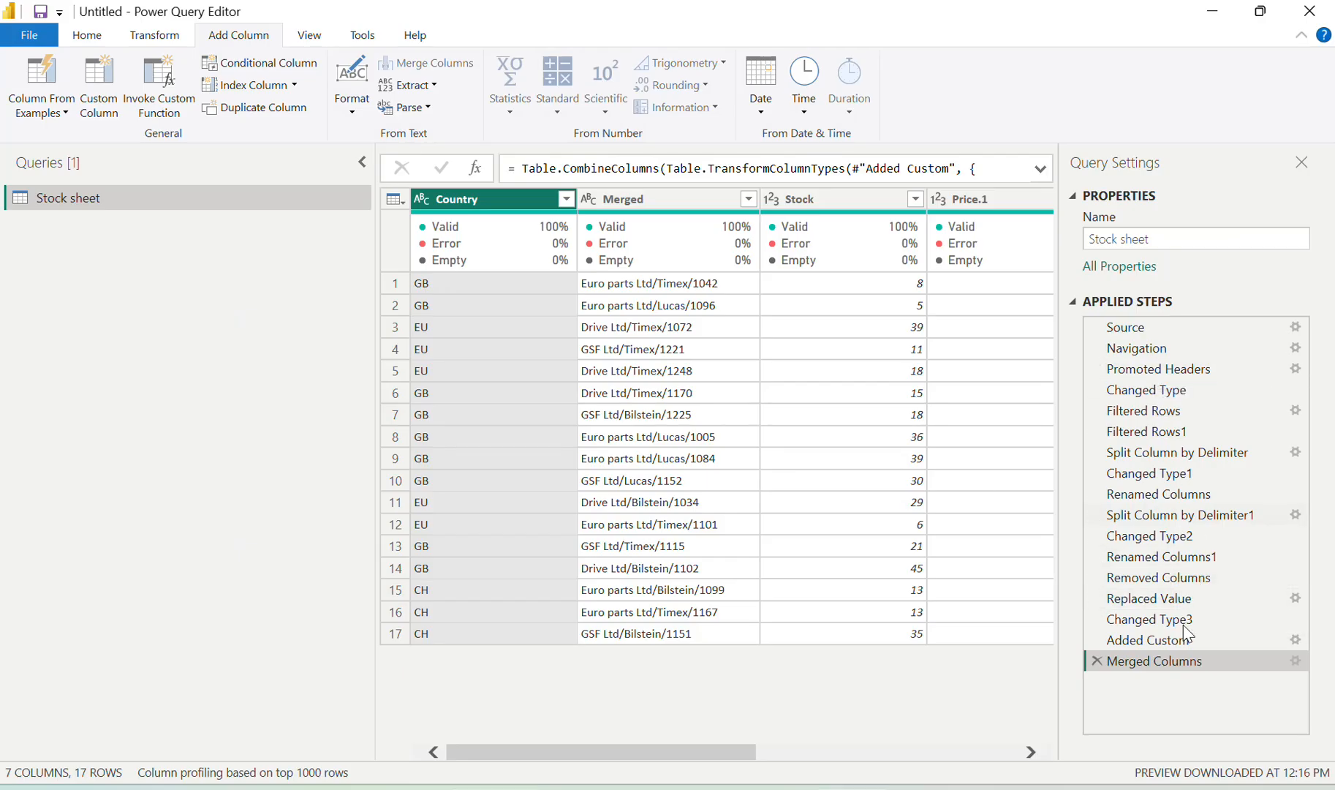
pyautogui.hotkey('alt', 'Tab')
pyautogui.scroll(-4, 706, 408)
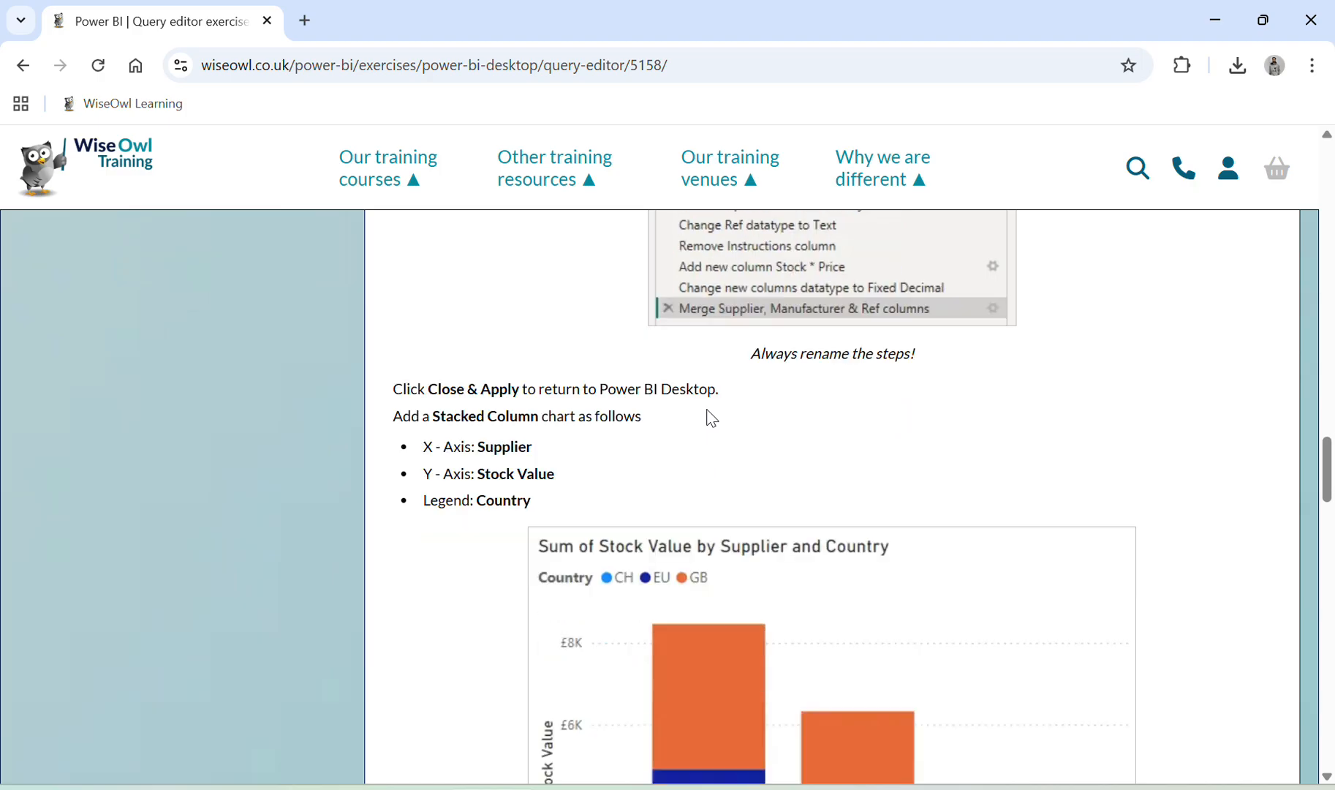
pyautogui.hotkey('alt', 'Tab')
# Close & Apply the query changes to load Stock sheet into the report
pyautogui.click(97, 41)
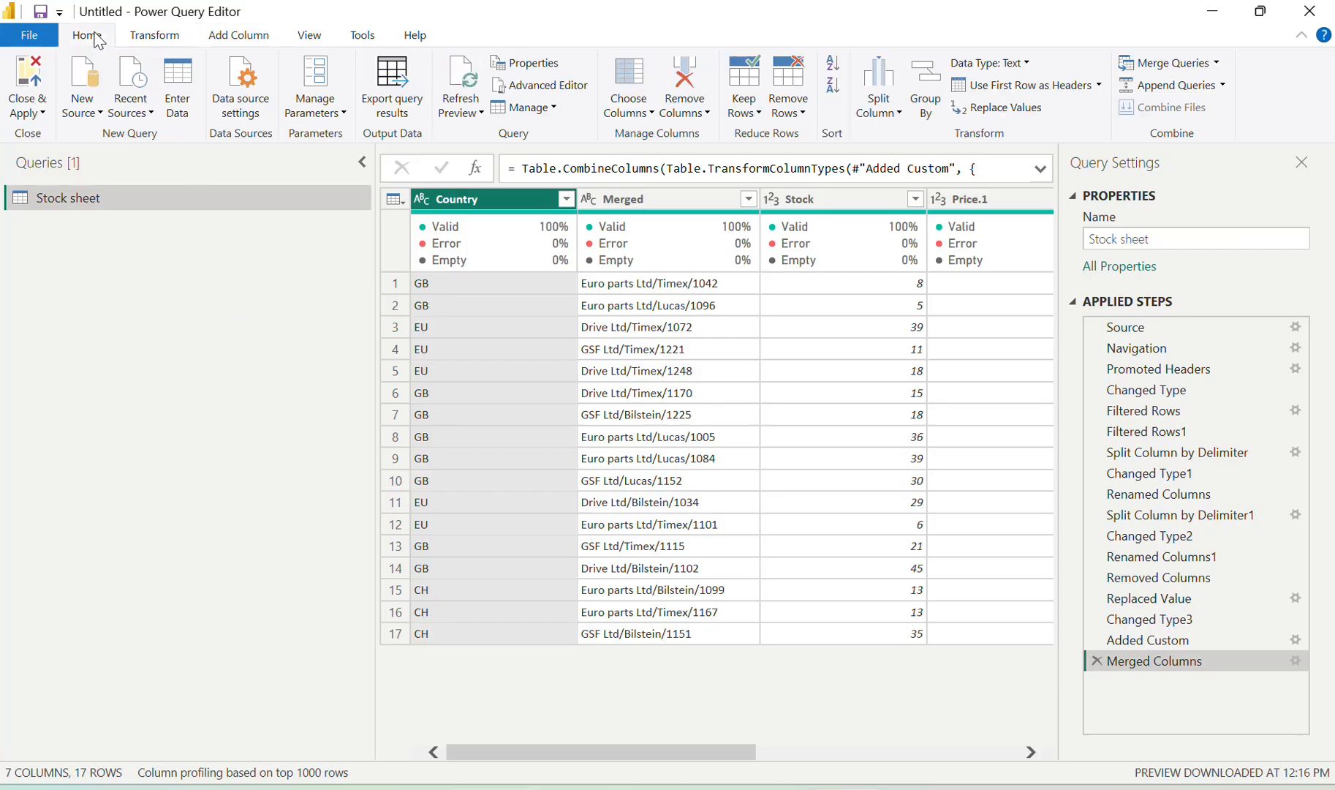
pyautogui.click(31, 75)
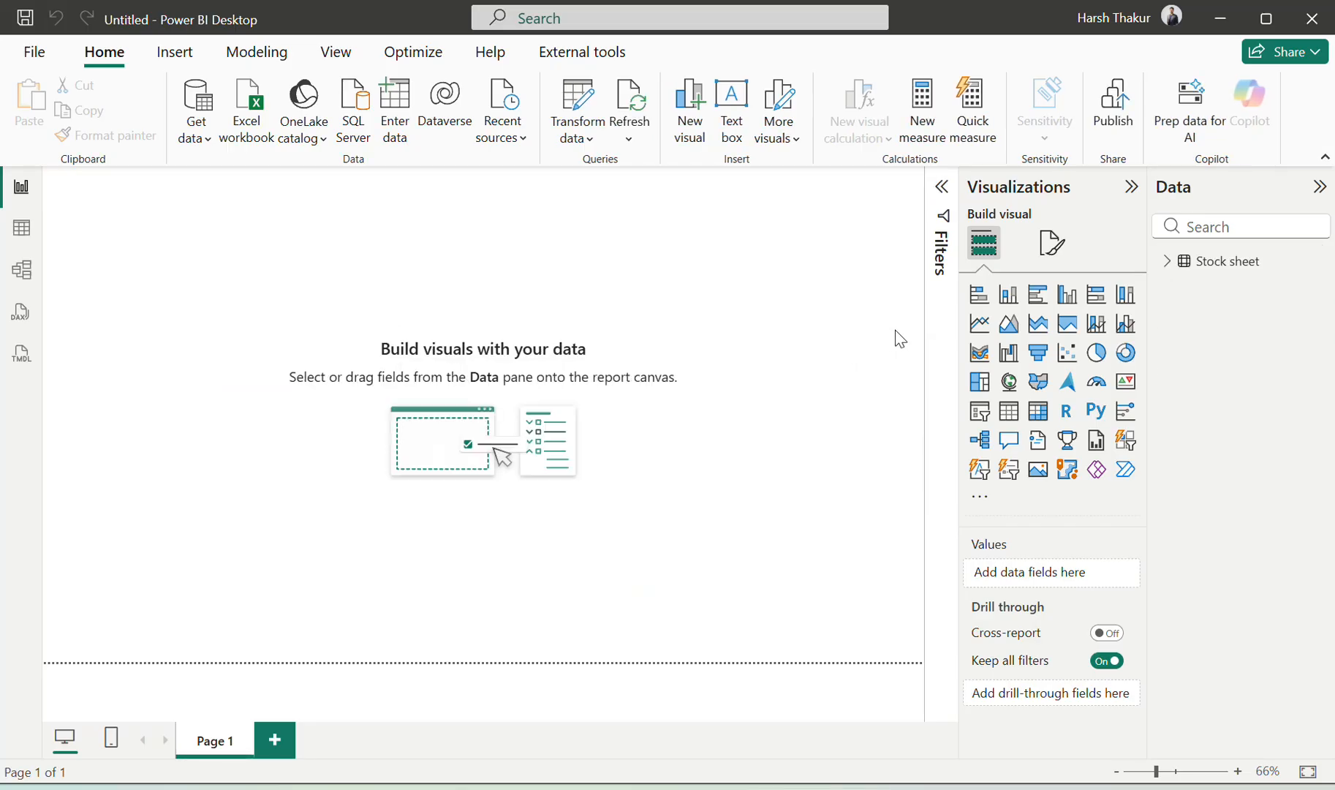
pyautogui.hotkey('alt', 'Tab')
pyautogui.scroll(-1, 776, 473)
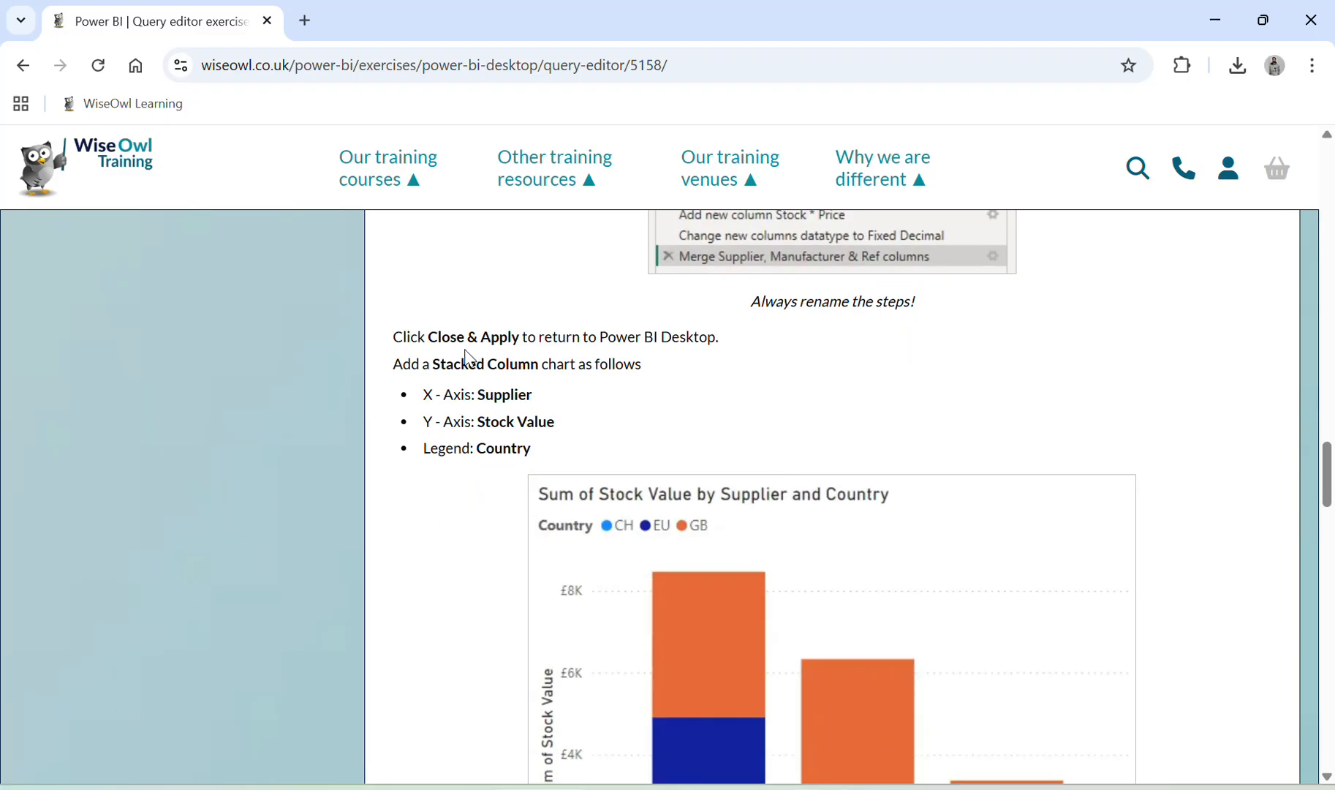
pyautogui.moveTo(416, 363); pyautogui.dragTo(560, 408)
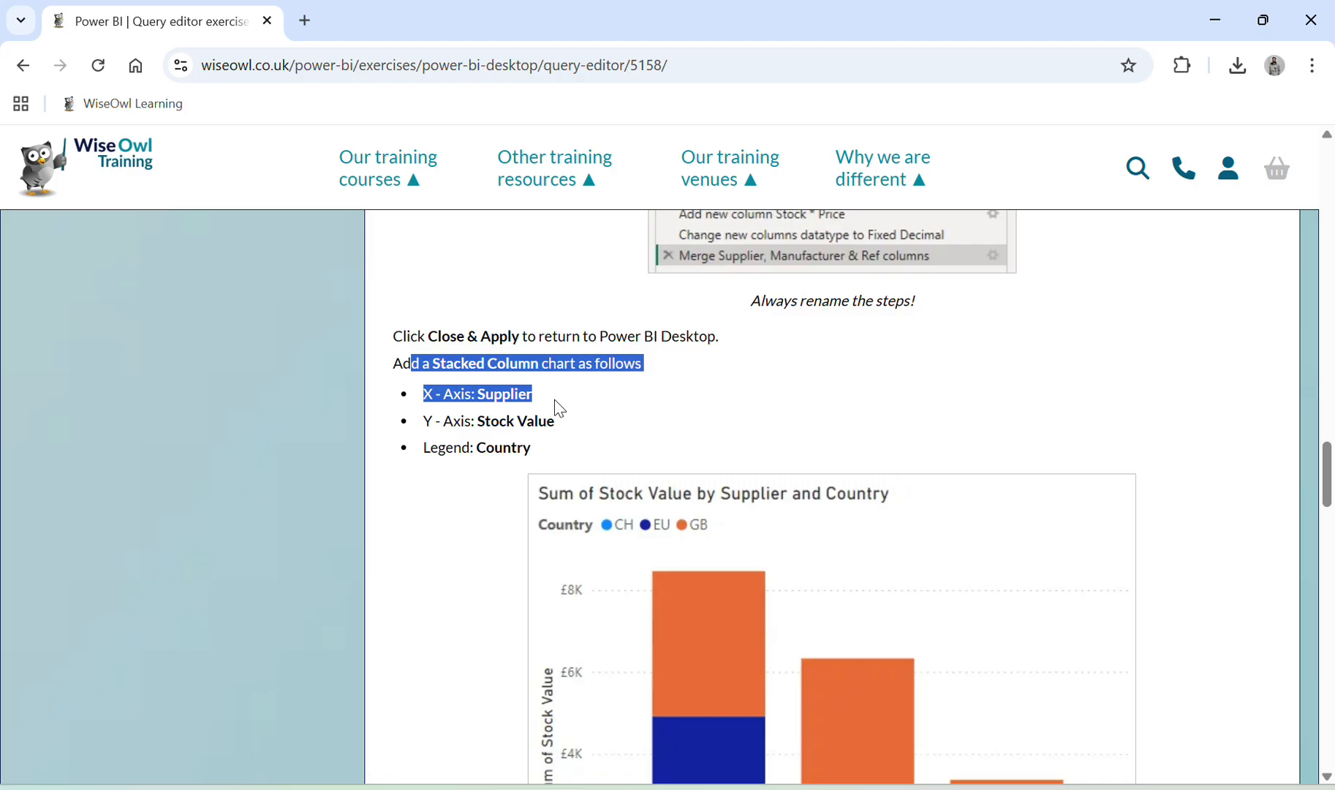
pyautogui.scroll(-1, 568, 411)
pyautogui.hotkey('alt', 'Tab')
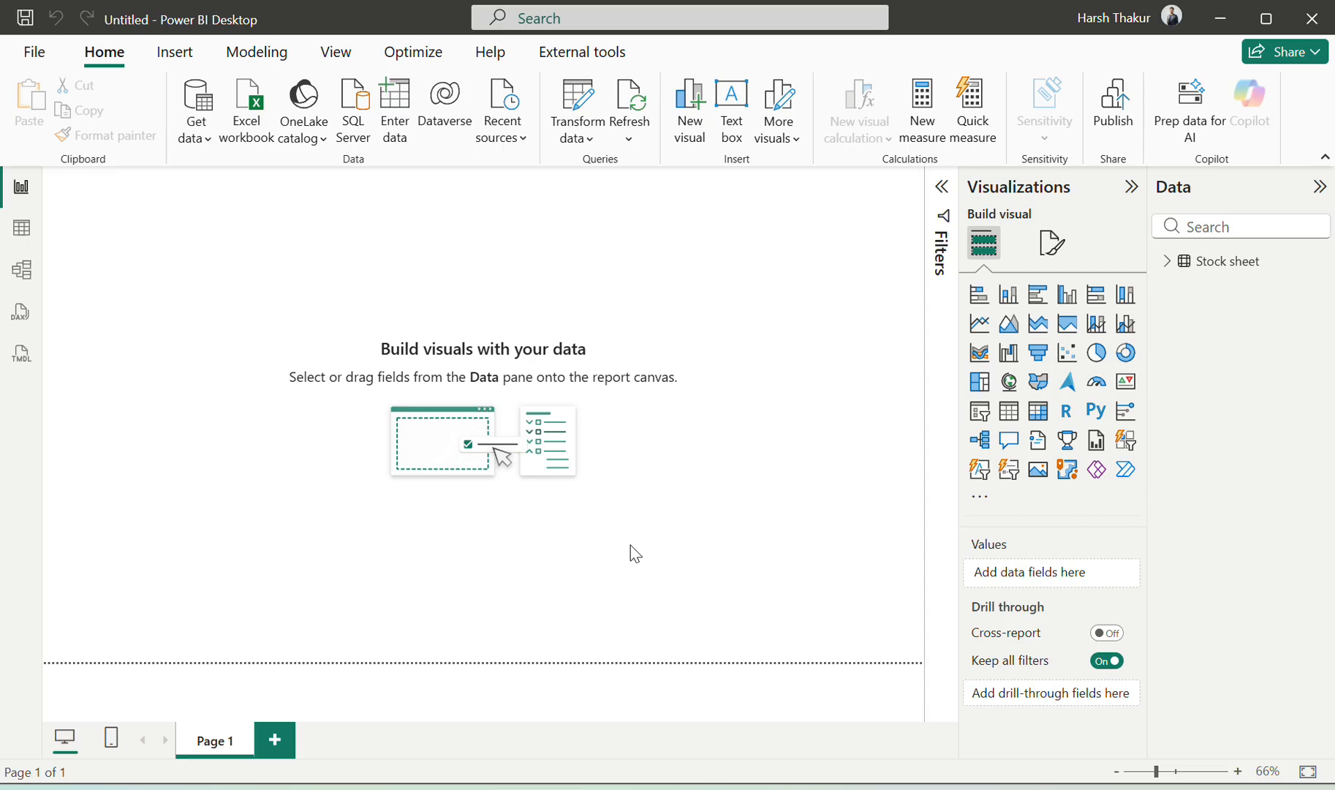
# Add an empty stacked column chart to the report page
pyautogui.click(1011, 296)
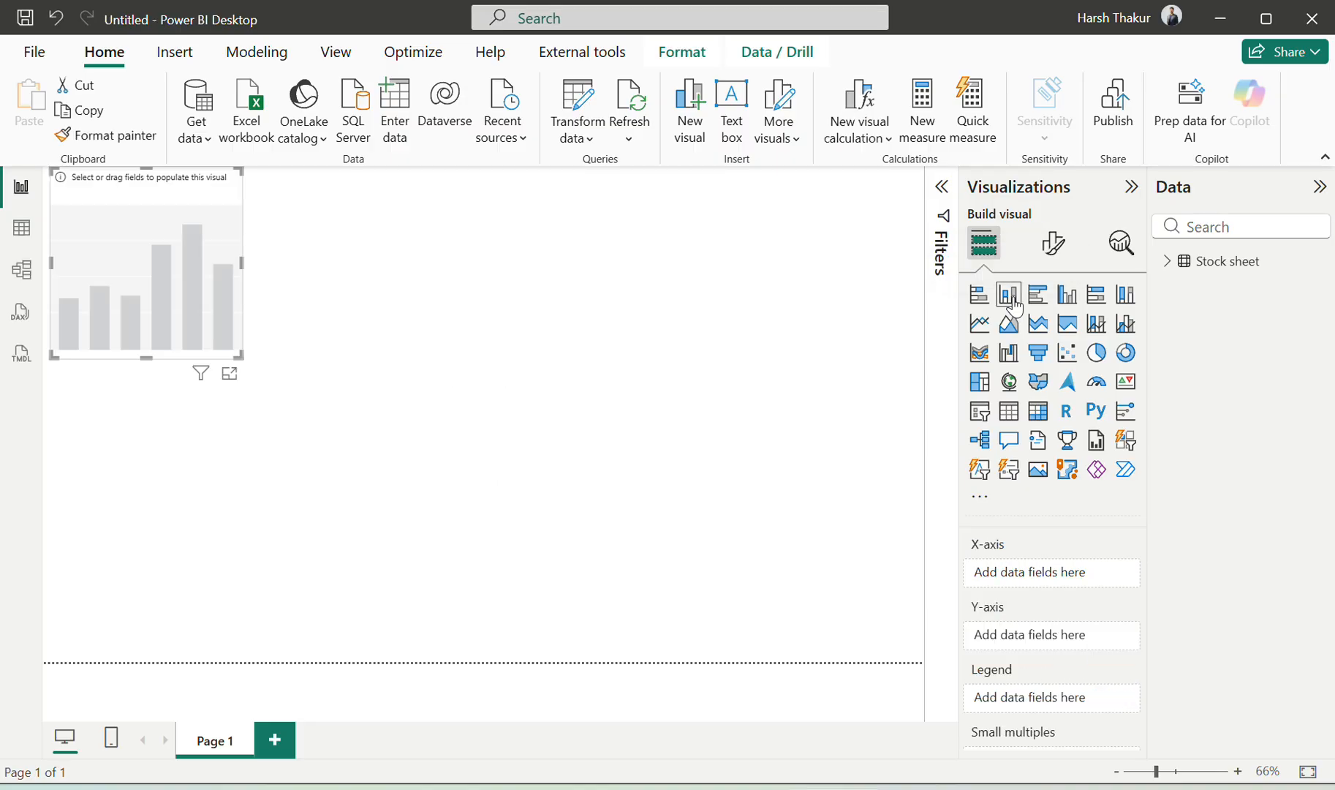
pyautogui.hotkey('alt', 'Tab')
pyautogui.scroll(-1, 823, 524)
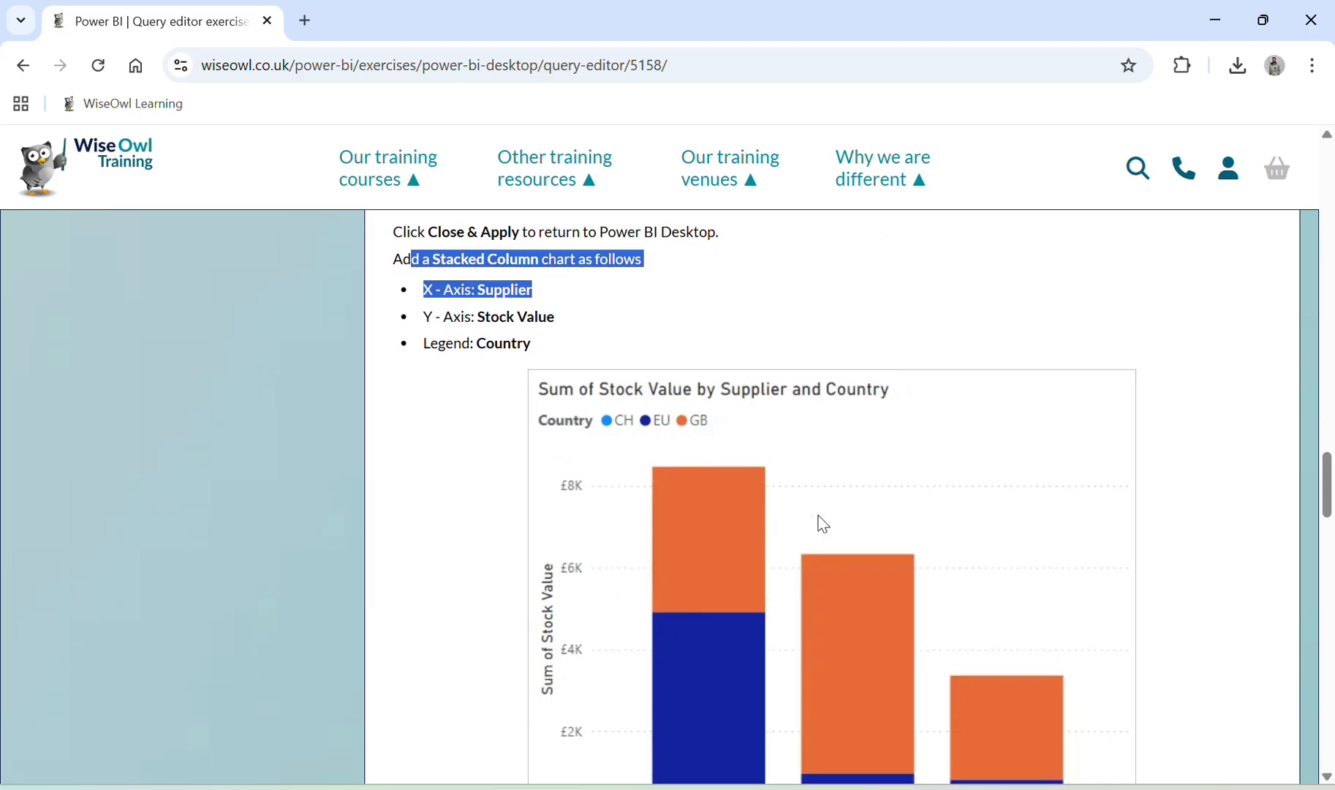
pyautogui.hotkey('alt', 'Tab')
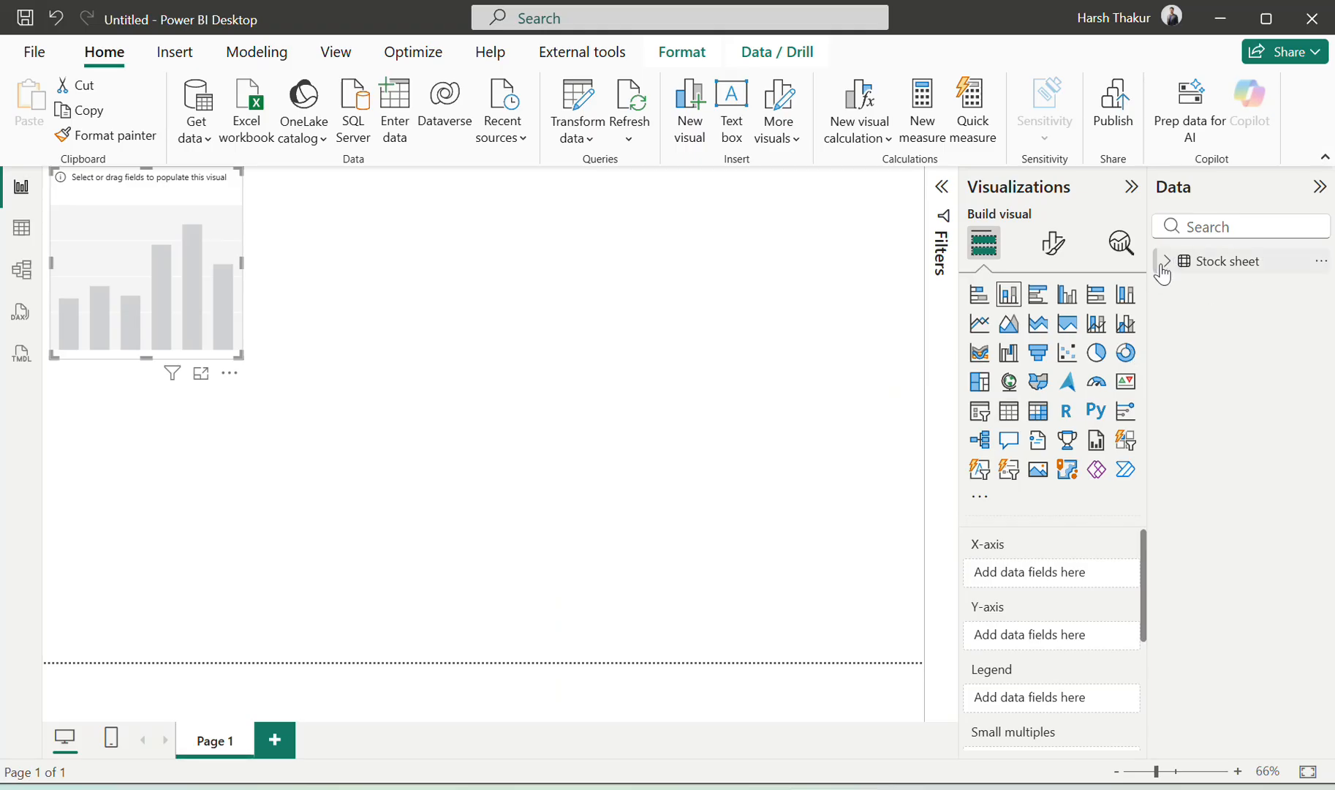
# Expand the Stock sheet fields and inspect its 17 rows in Table view
pyautogui.click(1164, 264)
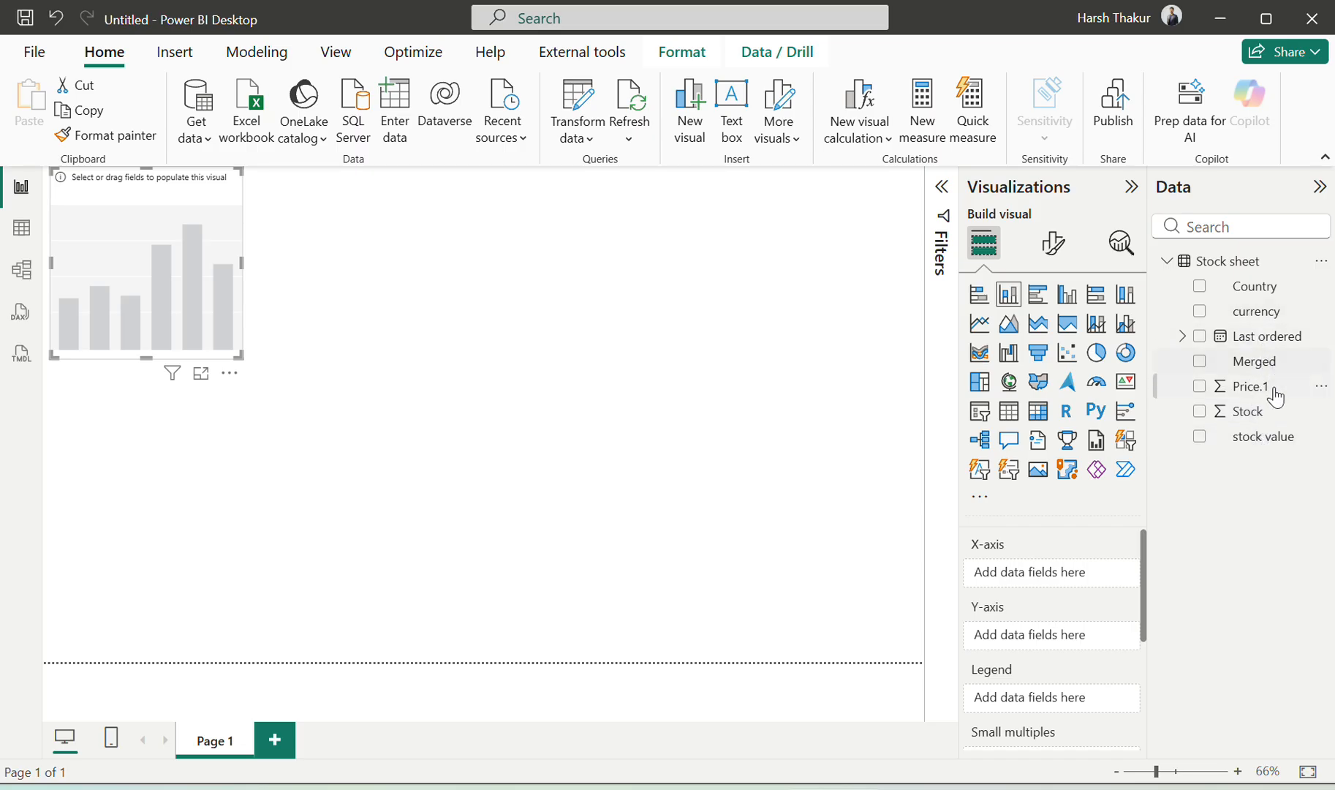
pyautogui.hotkey('alt', 'Tab')
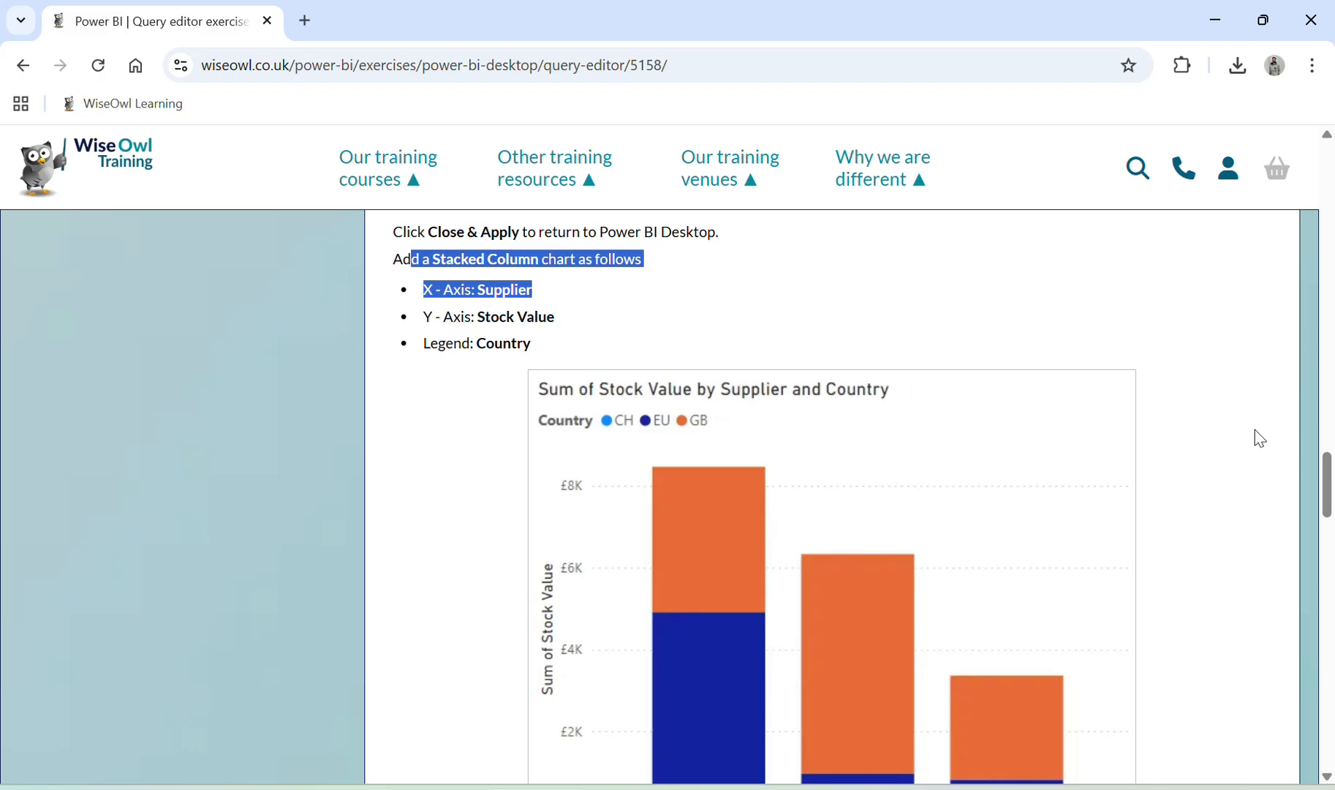
pyautogui.hotkey('alt', 'Tab')
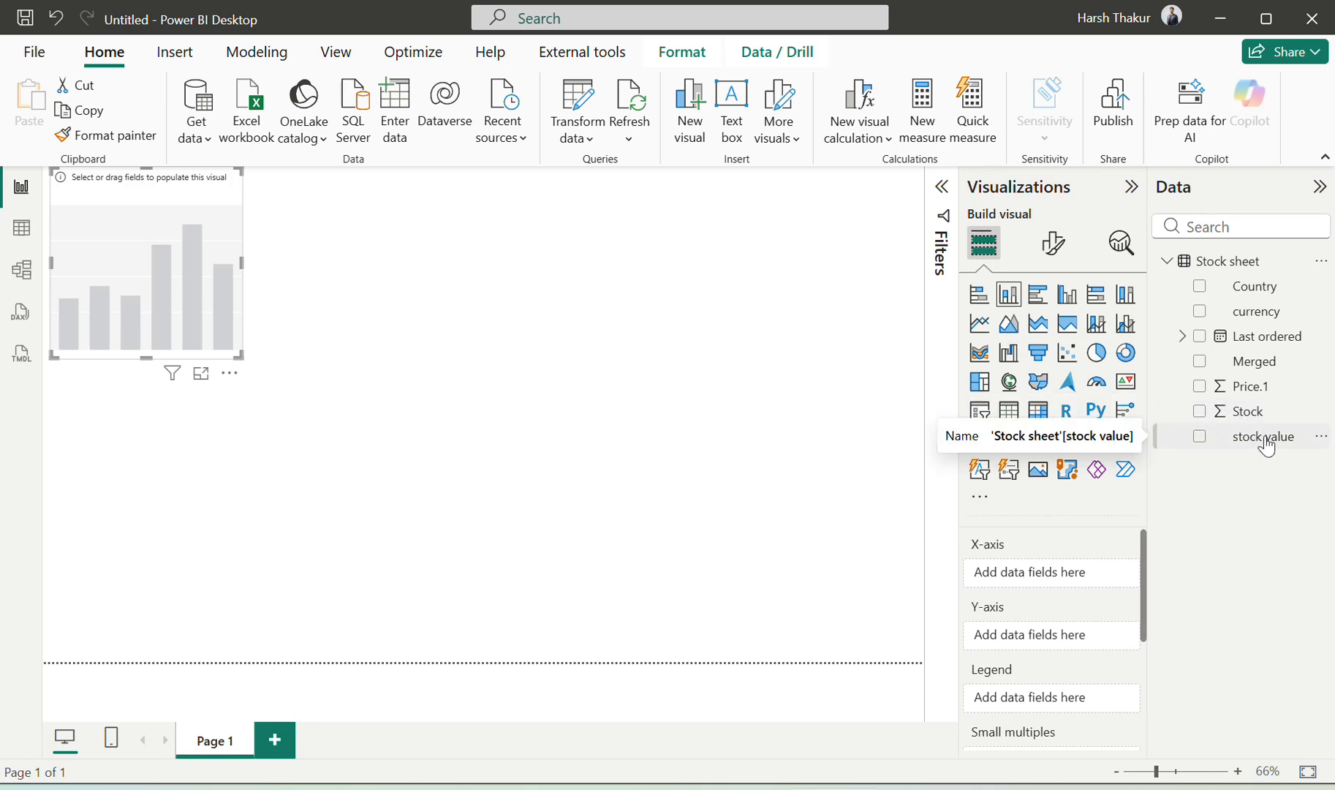
pyautogui.click(22, 229)
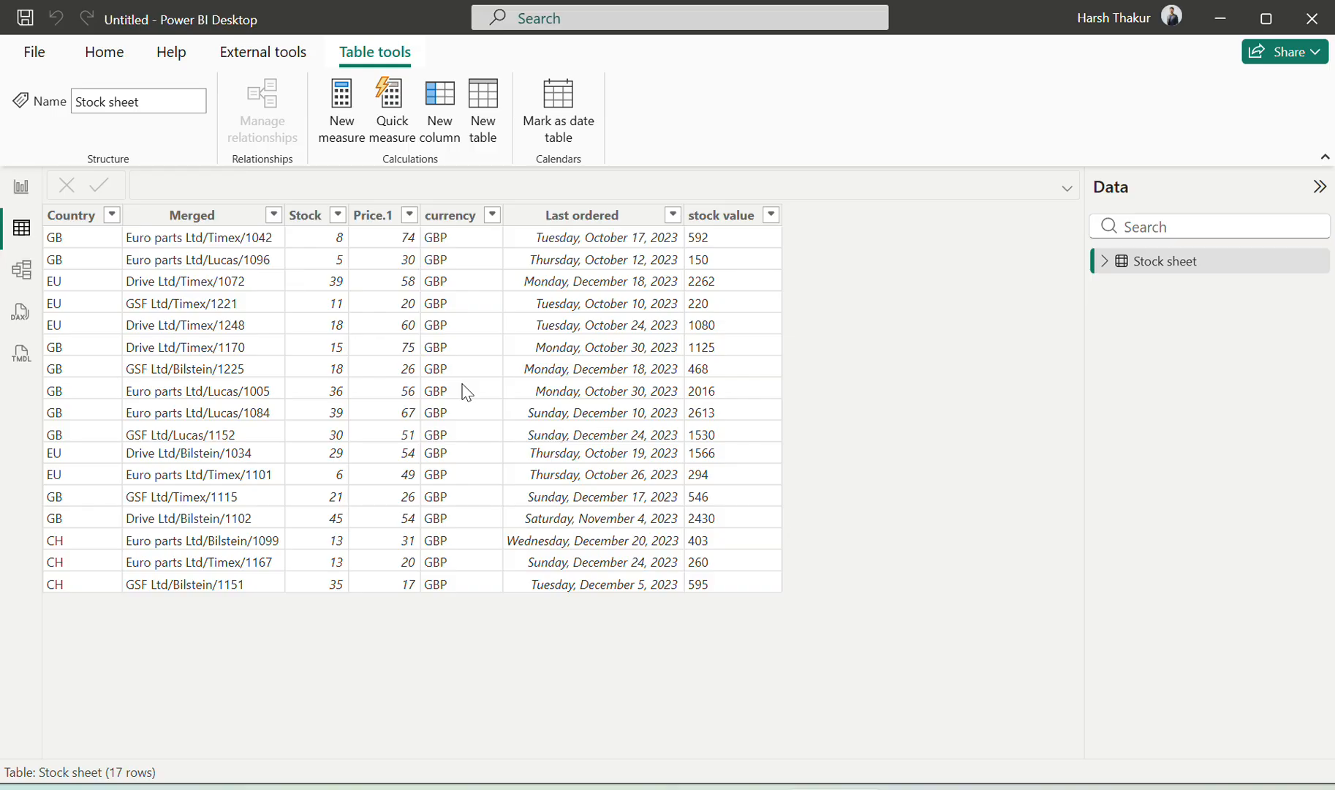
pyautogui.hotkey('alt', 'Tab')
pyautogui.scroll(-2, 467, 392)
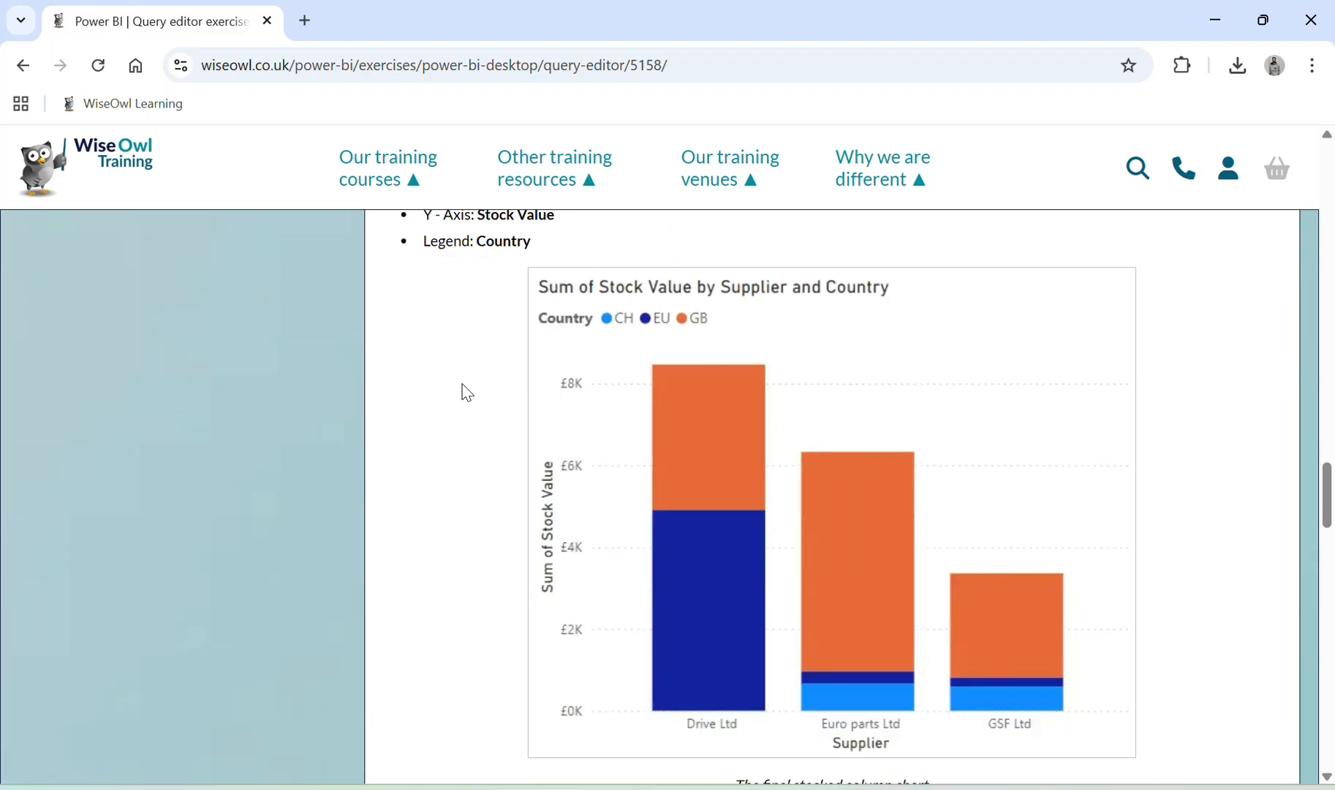
pyautogui.scroll(1, 467, 392)
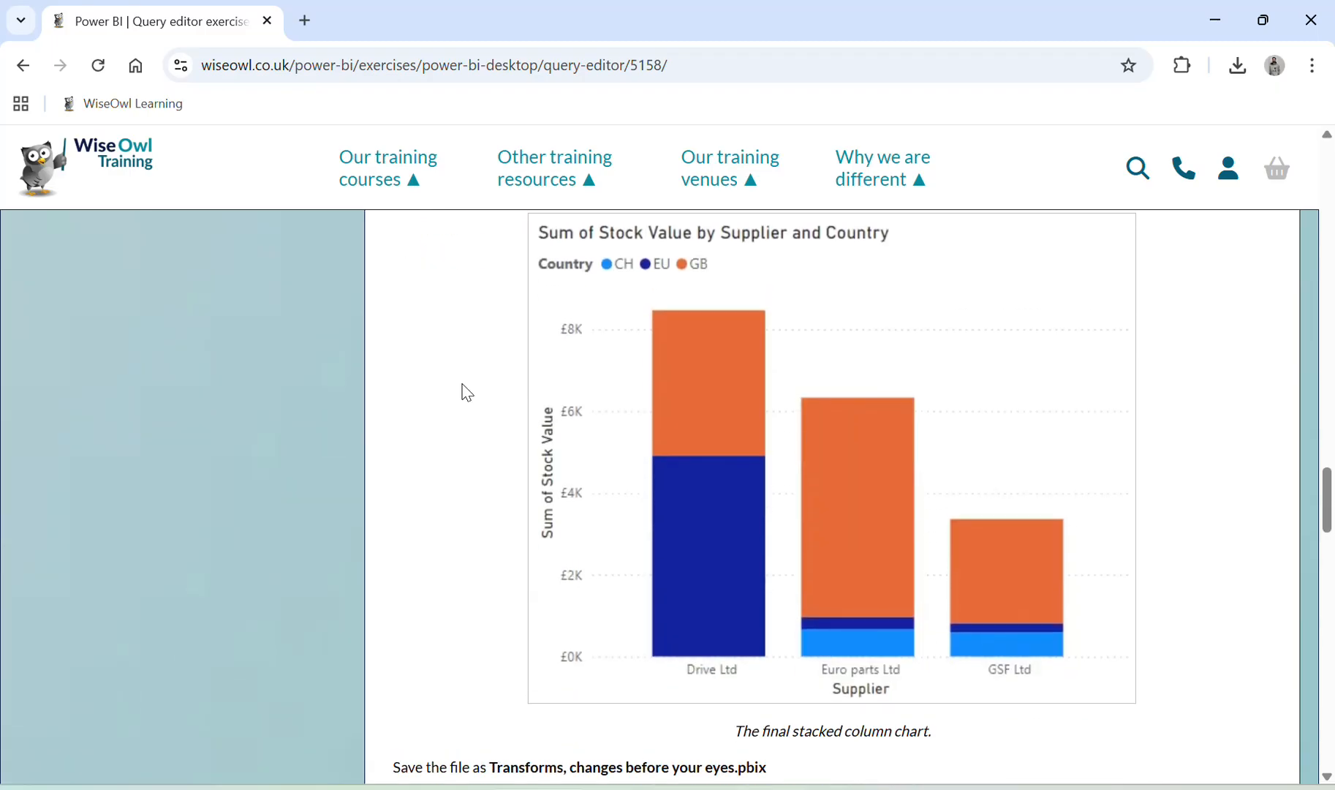
pyautogui.hotkey('alt', 'Tab')
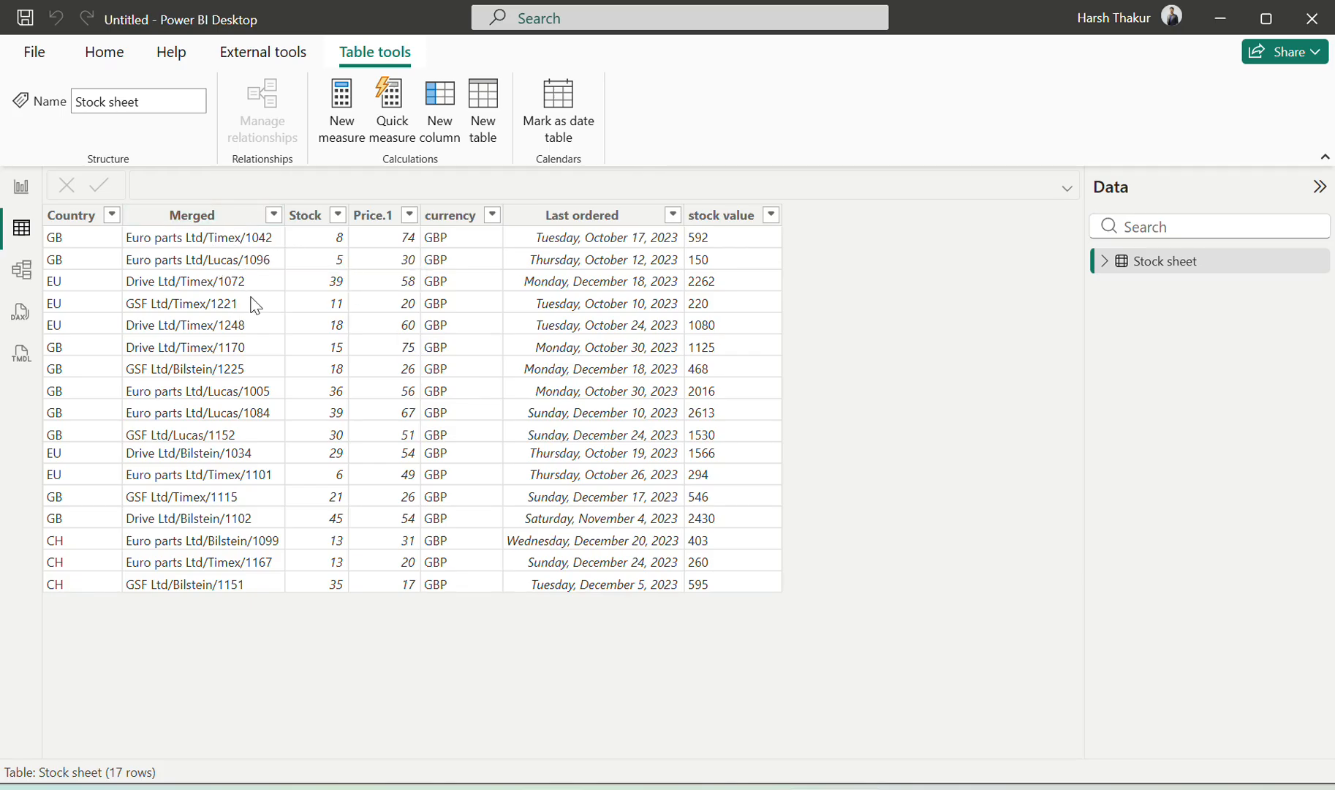
# In Report view, put Supplier on the X-axis and stock value on the Y-axis
pyautogui.click(23, 191)
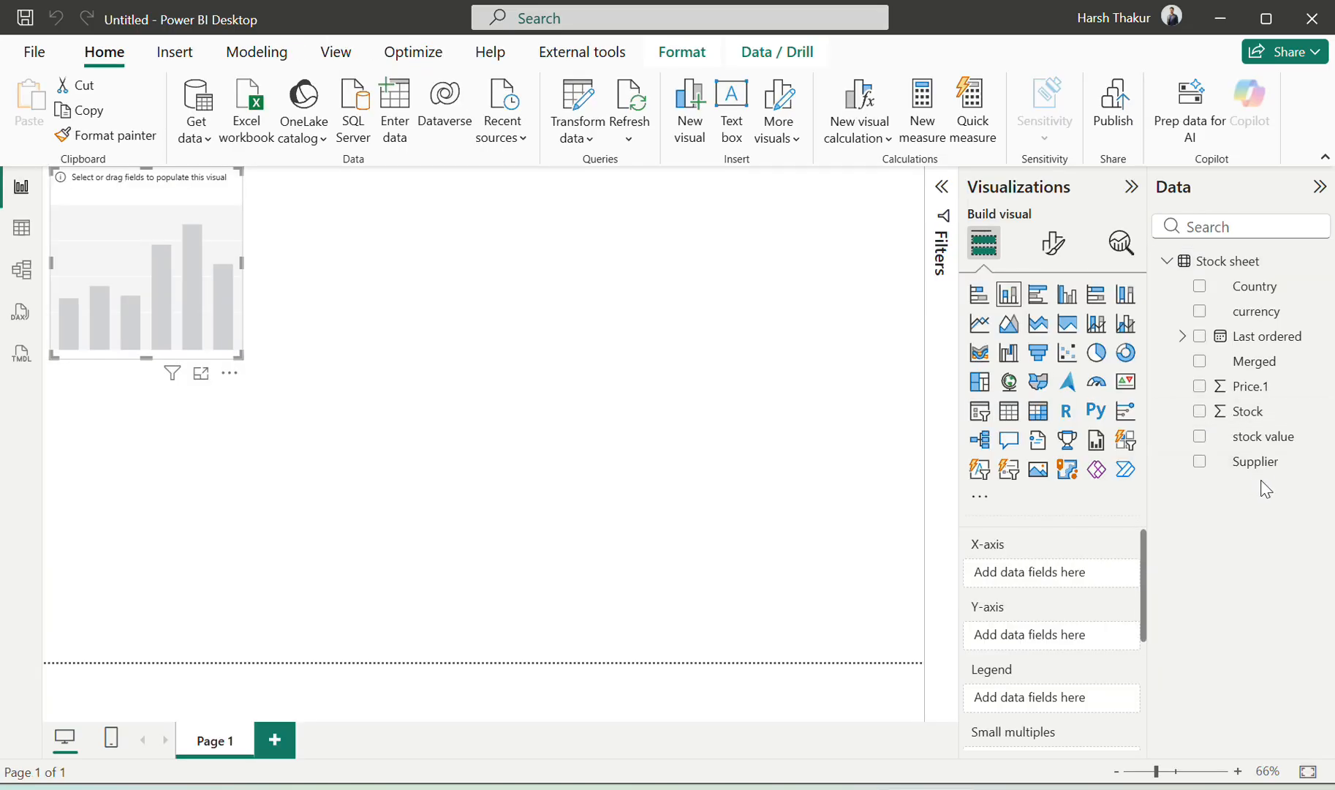
pyautogui.moveTo(1270, 465); pyautogui.dragTo(1083, 595)
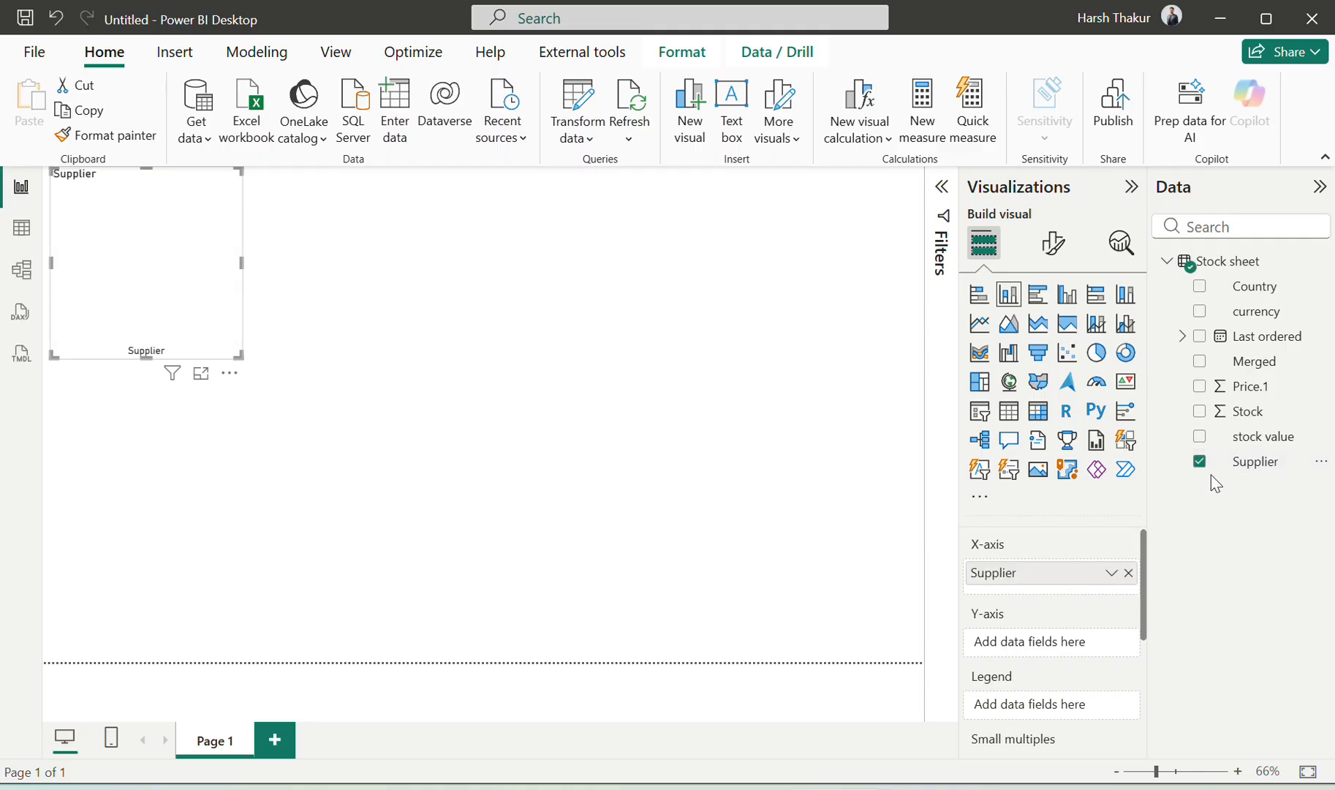
pyautogui.hotkey('alt', 'Tab')
pyautogui.hotkey('alt', 'Tab')
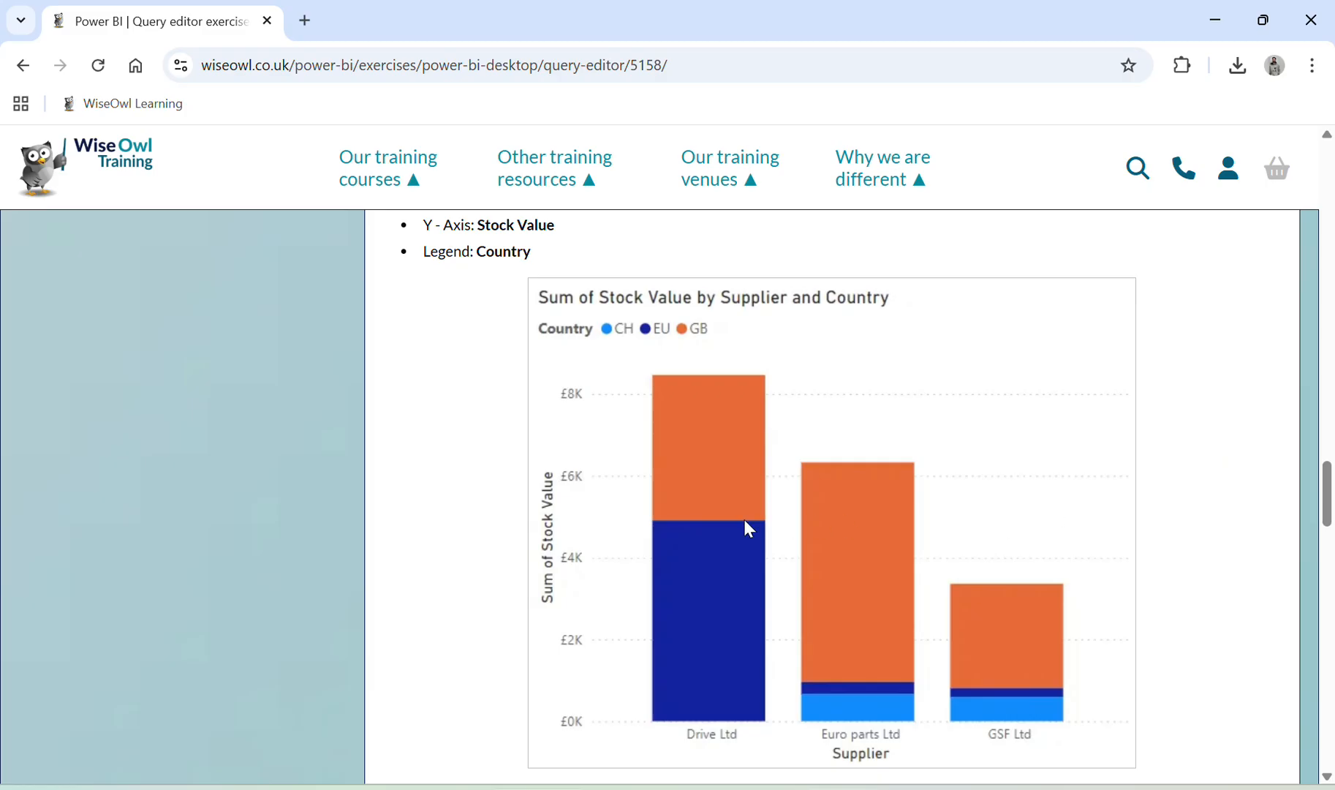
pyautogui.scroll(1, 745, 519)
pyautogui.hotkey('alt', 'Tab')
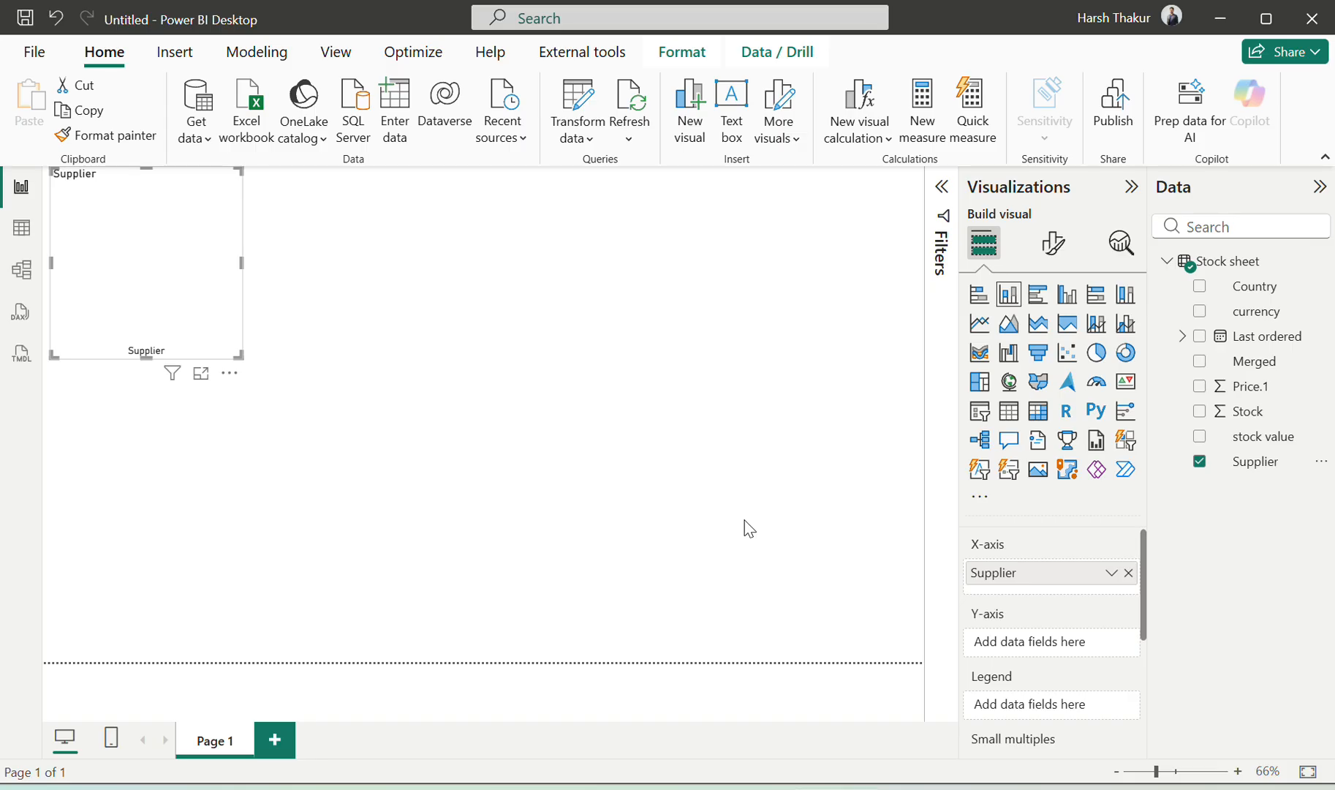
pyautogui.moveTo(1262, 439); pyautogui.dragTo(1068, 657)
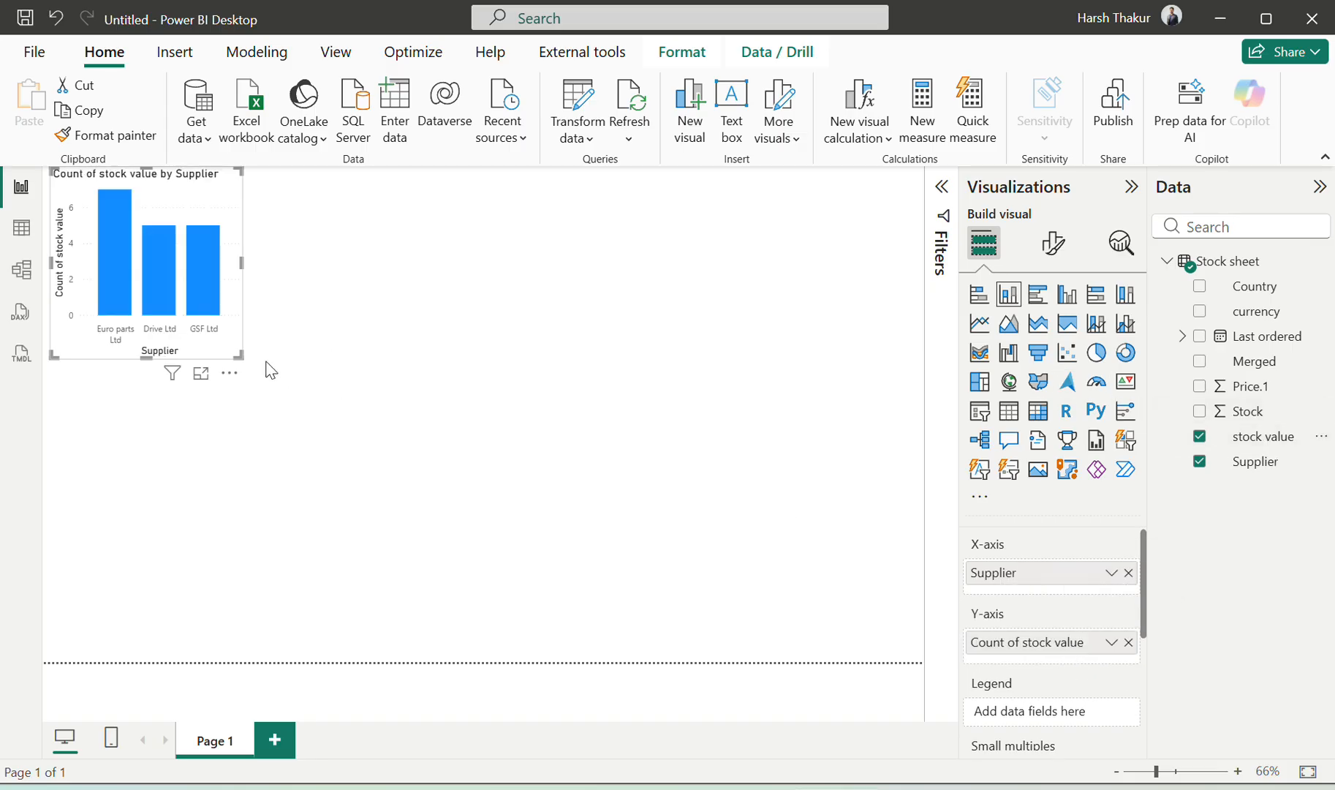
# Enlarge the chart across the page and add Country as the Legend
pyautogui.moveTo(239, 355); pyautogui.dragTo(750, 528)
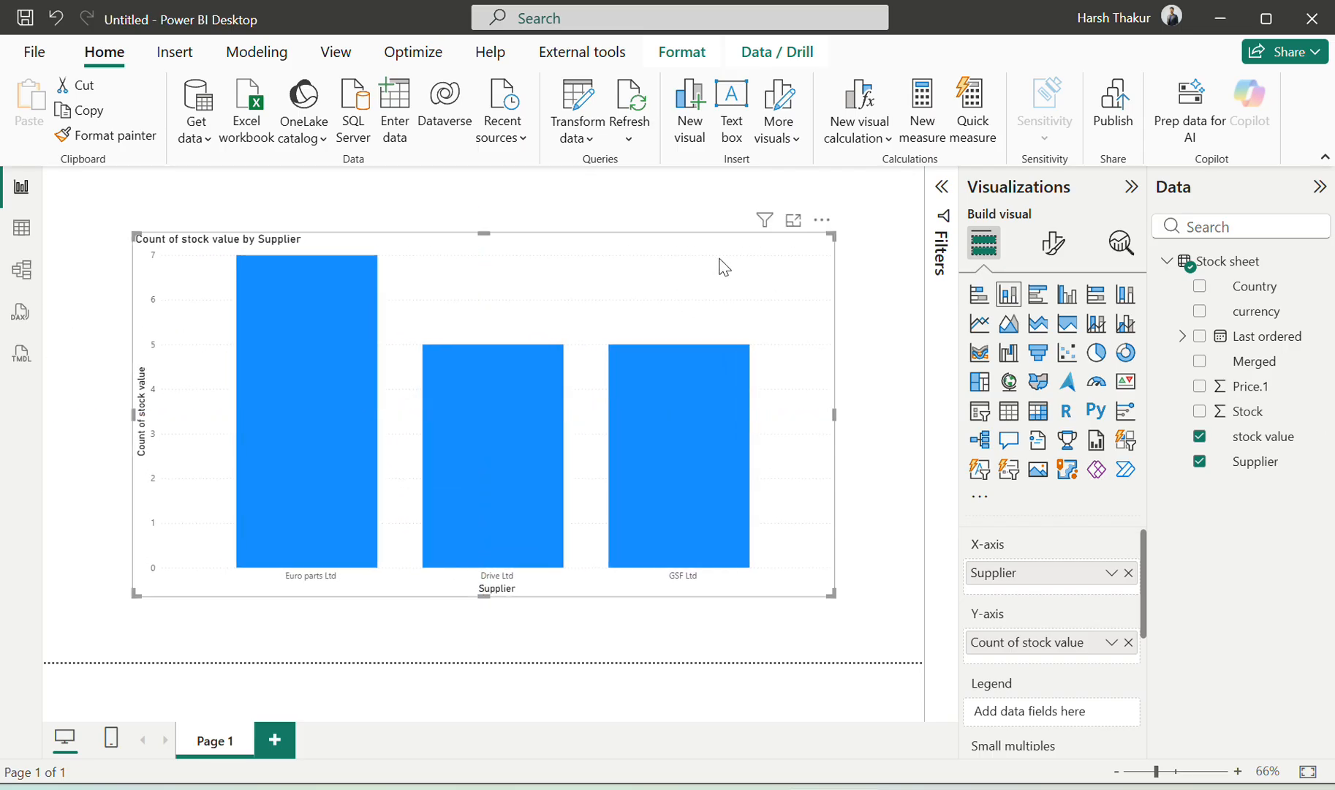
pyautogui.hotkey('alt', 'Tab')
pyautogui.hotkey('alt', 'Tab')
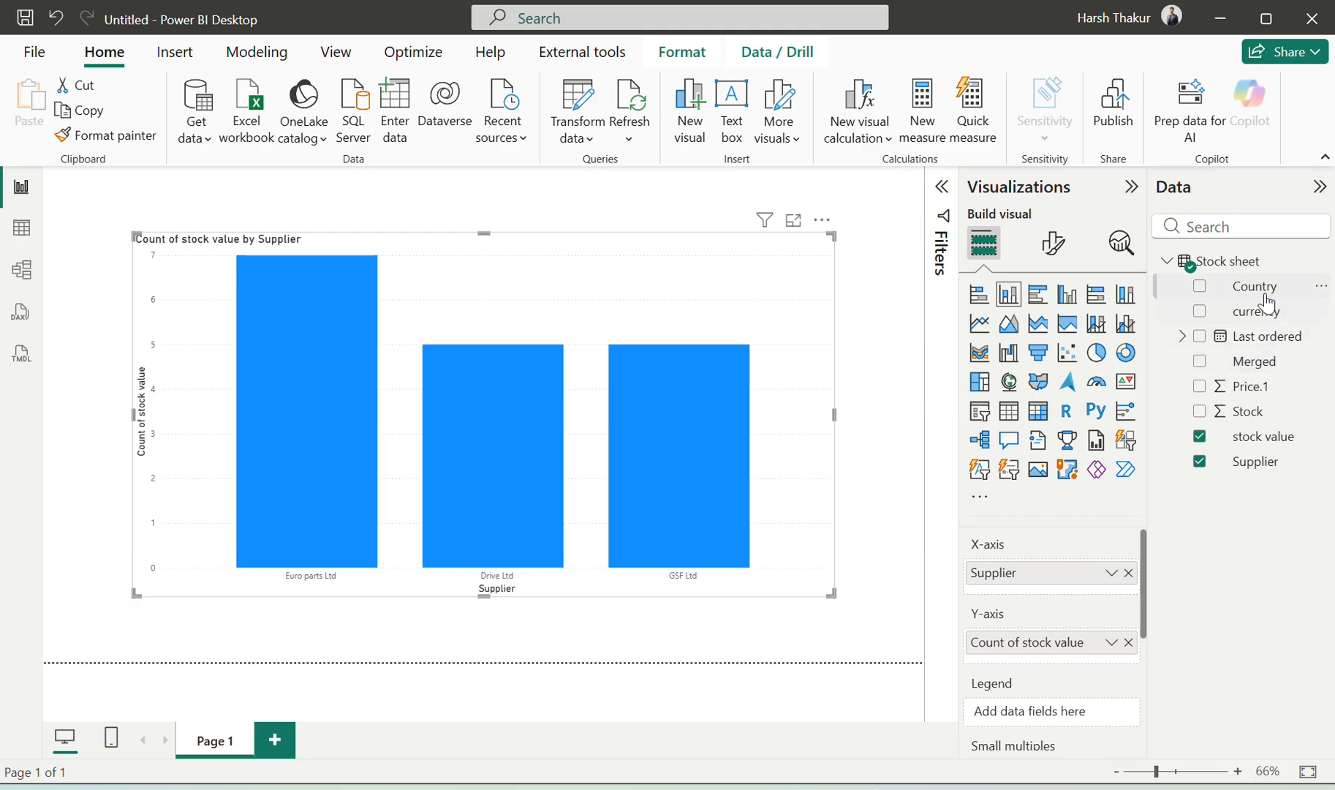
pyautogui.moveTo(1267, 299); pyautogui.dragTo(1042, 709)
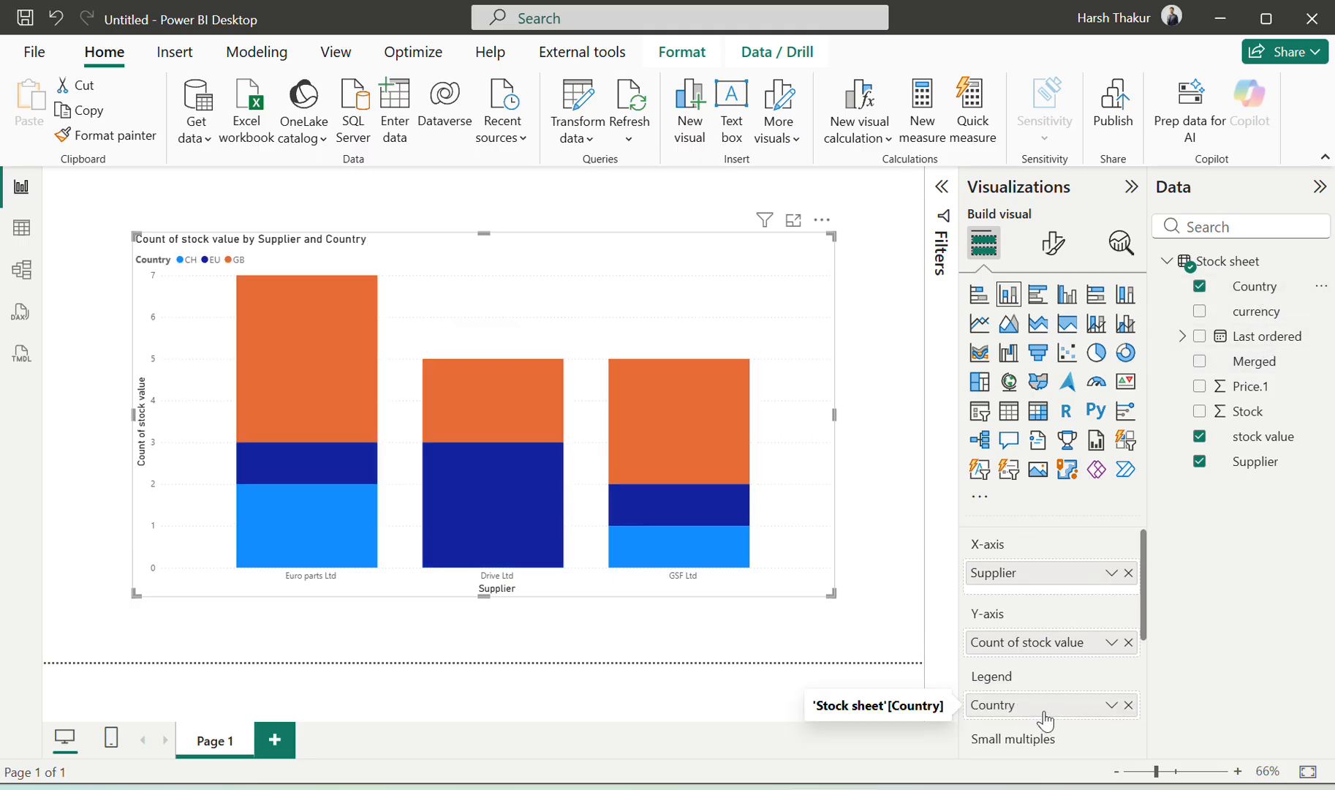
pyautogui.hotkey('alt', 'Tab')
pyautogui.hotkey('alt', 'Tab')
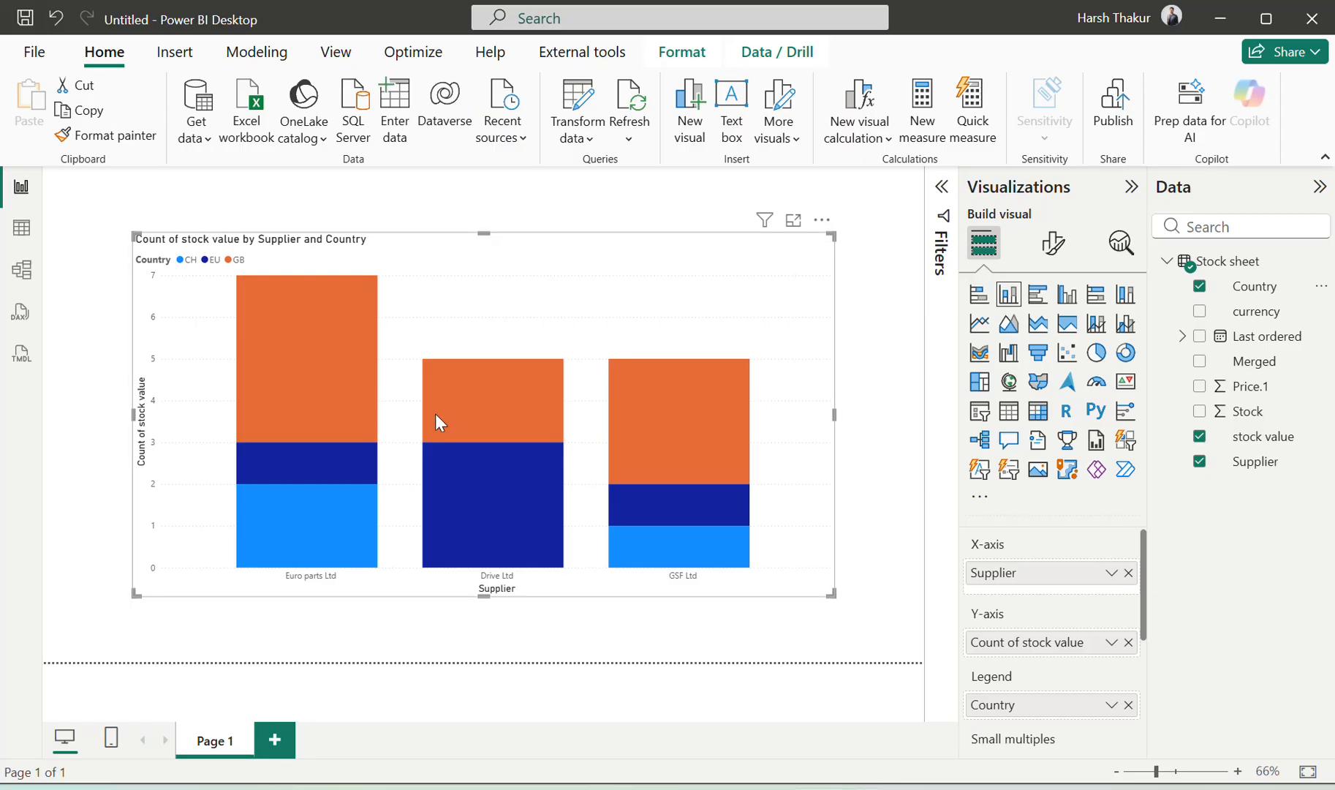
pyautogui.hotkey('alt', 'Tab')
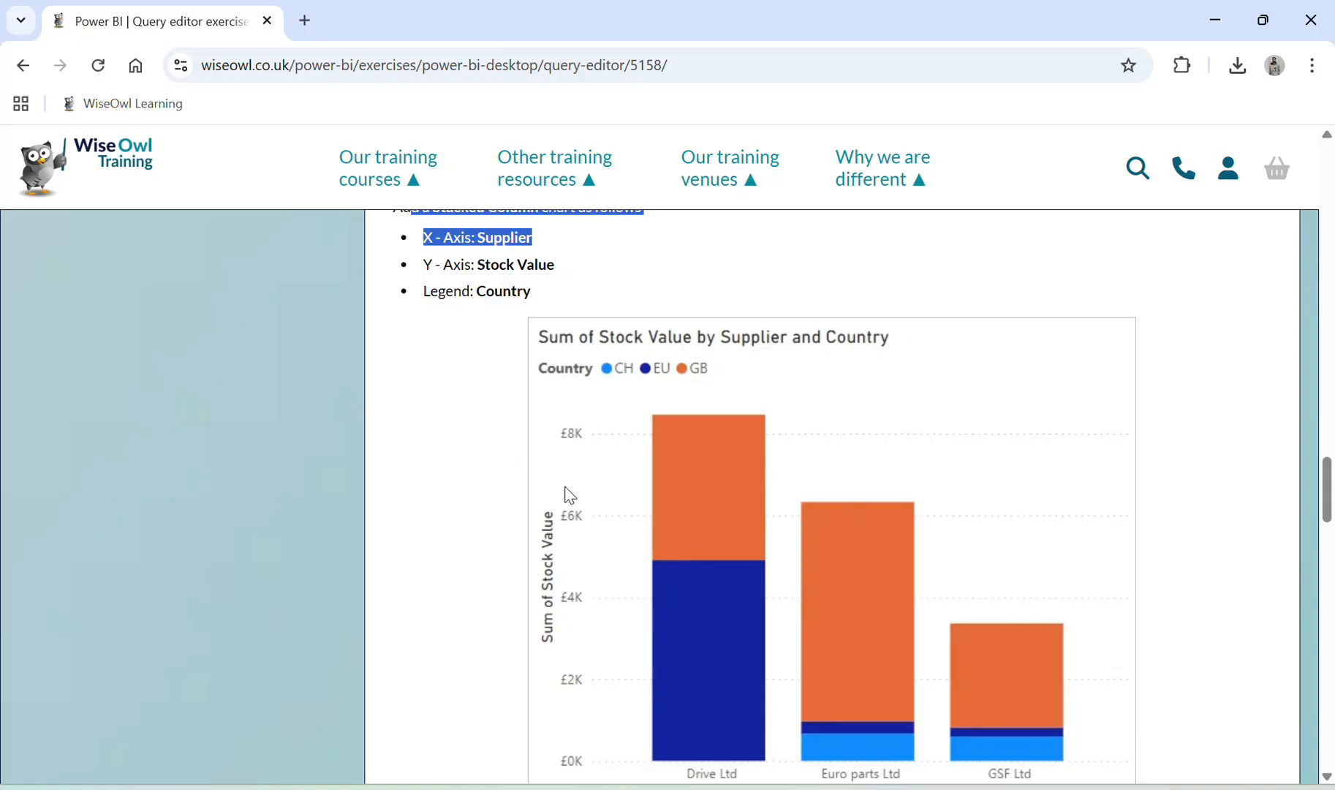
pyautogui.scroll(-1, 590, 521)
pyautogui.hotkey('alt', 'Tab')
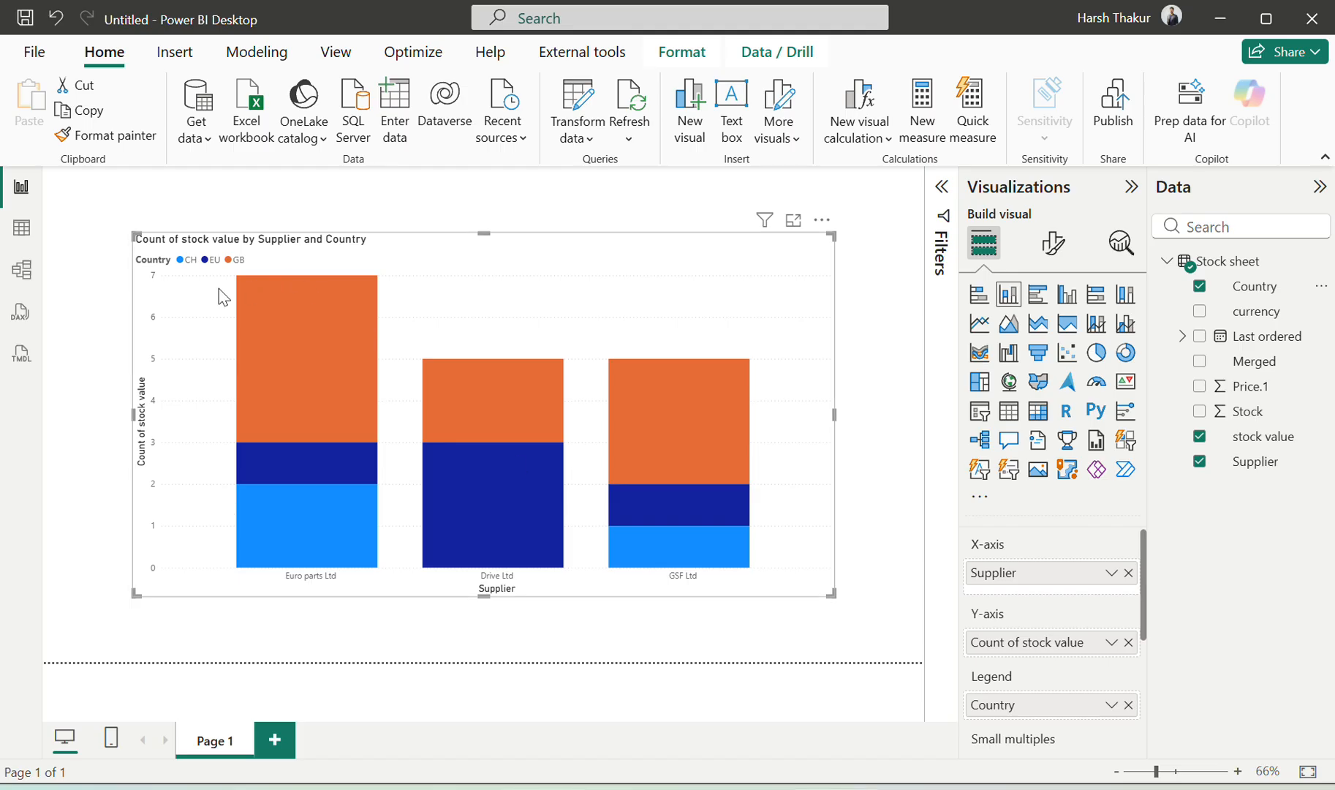
pyautogui.hotkey('alt', 'Tab')
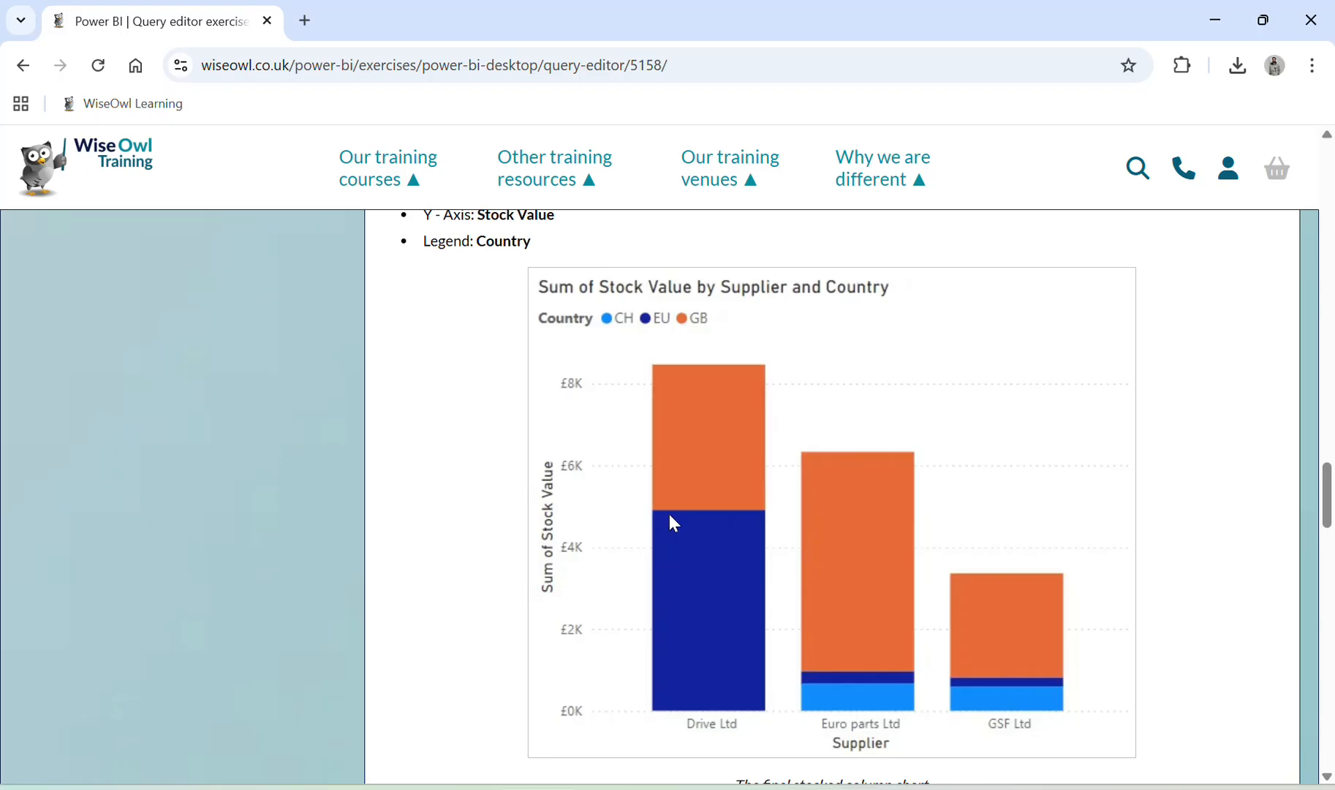
pyautogui.scroll(-5, 668, 514)
pyautogui.scroll(3, 672, 515)
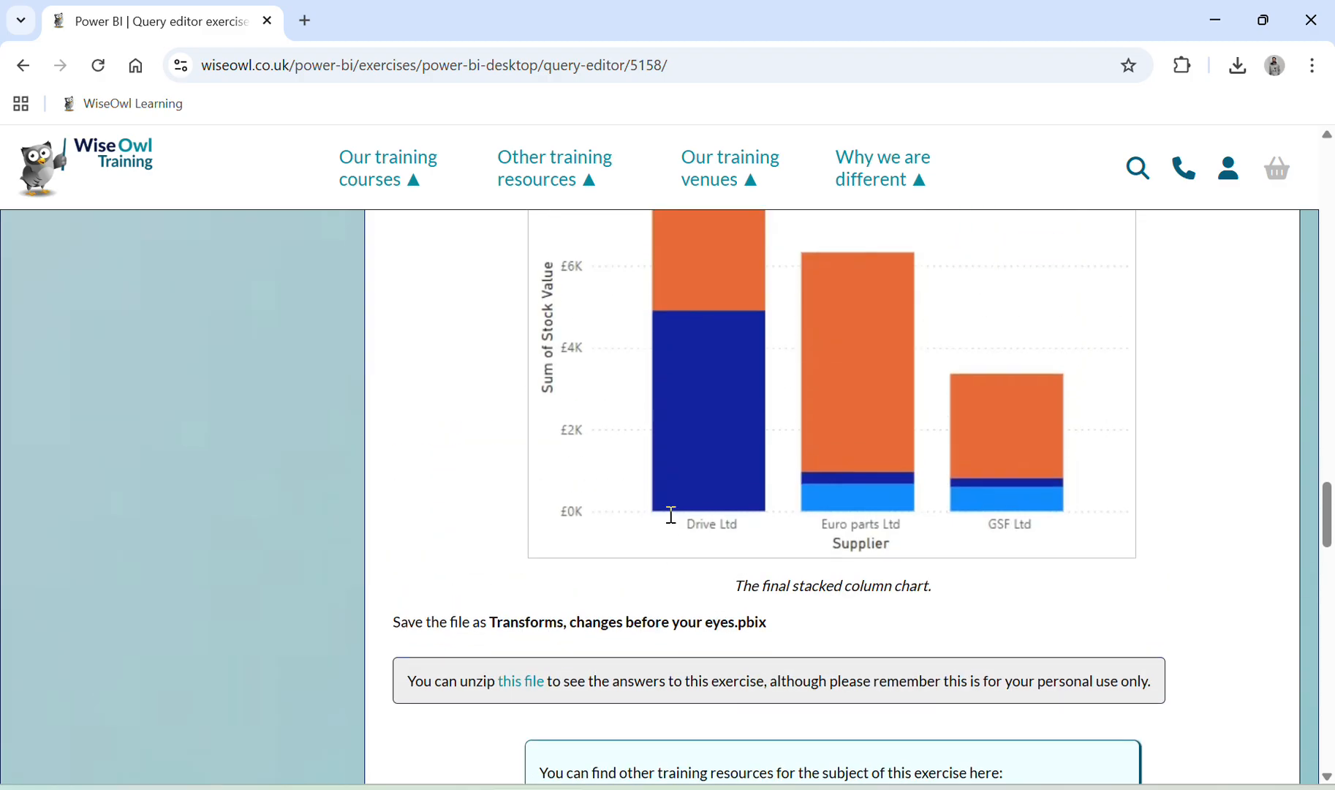